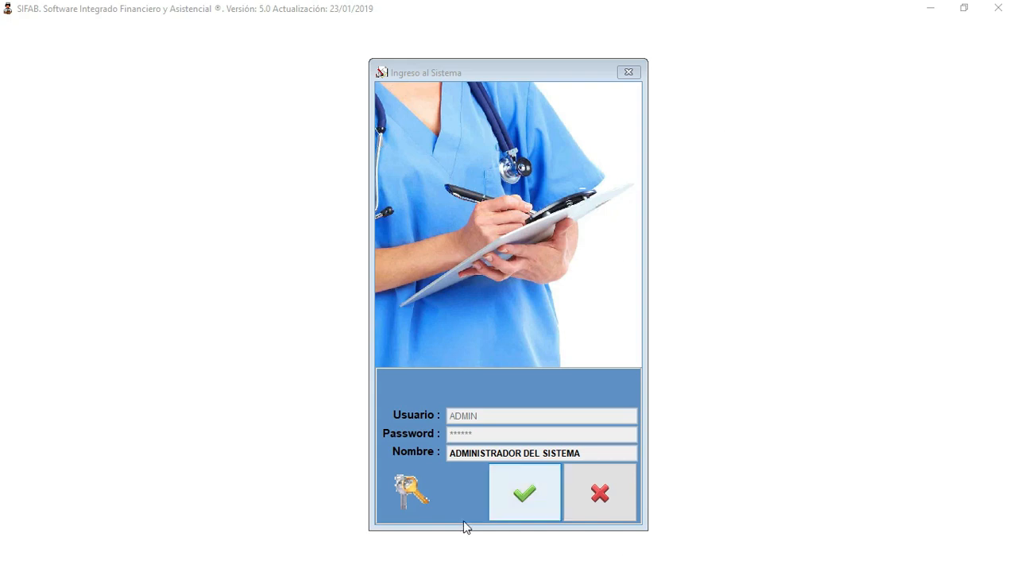
- Log in to SIFAB with the system administrator's entered credentials
click(504, 495)
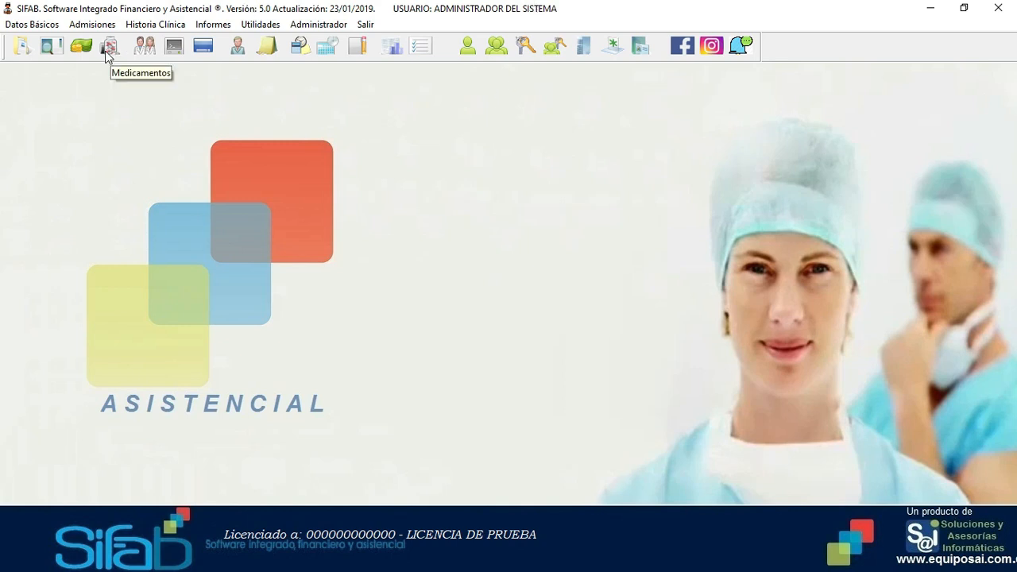
- Browse Datos Básicos > Parámetros Básicos, then show the Administrador menu's user and permissions options
click(37, 25)
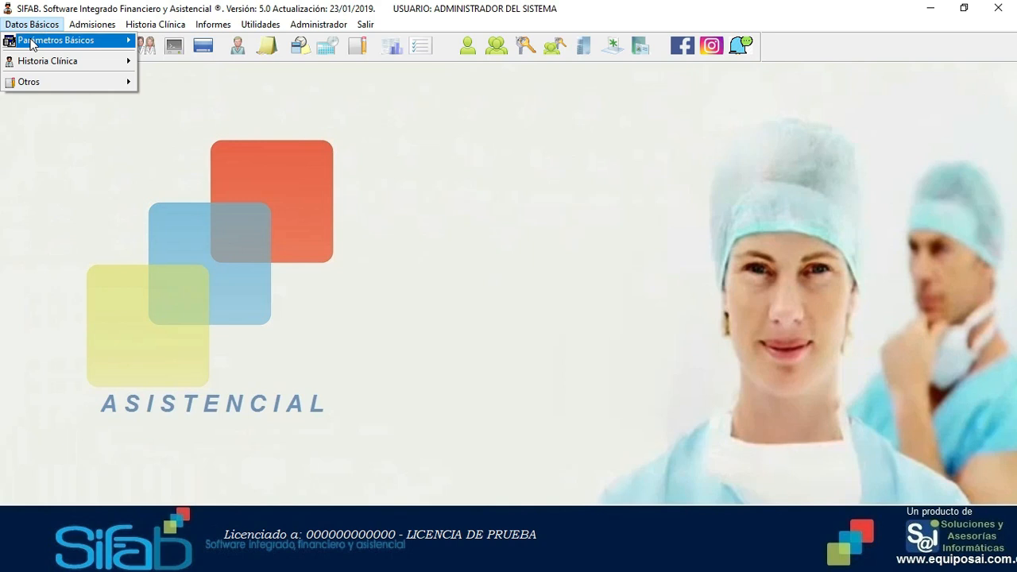
mouse_move(31, 44)
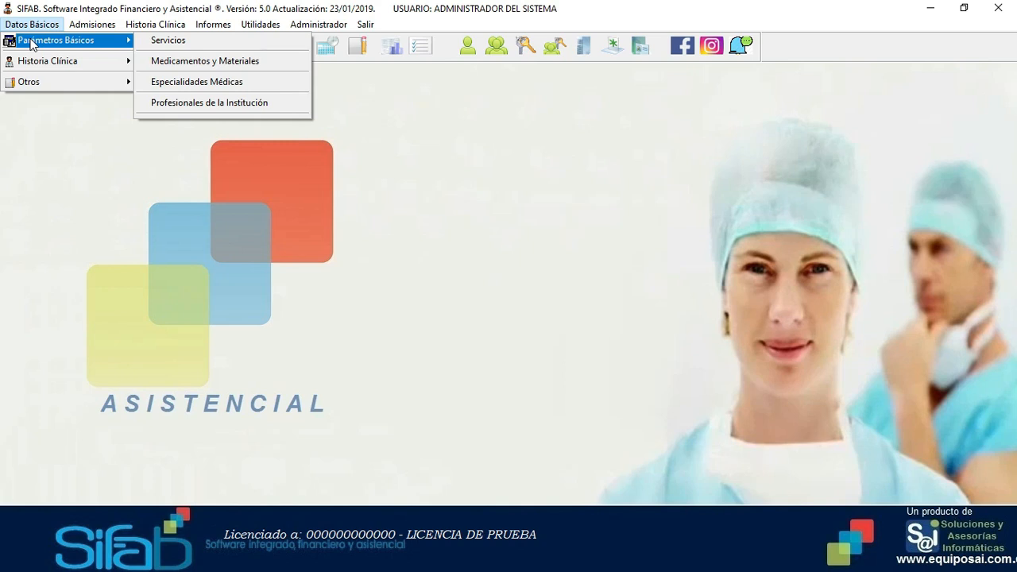
mouse_move(322, 25)
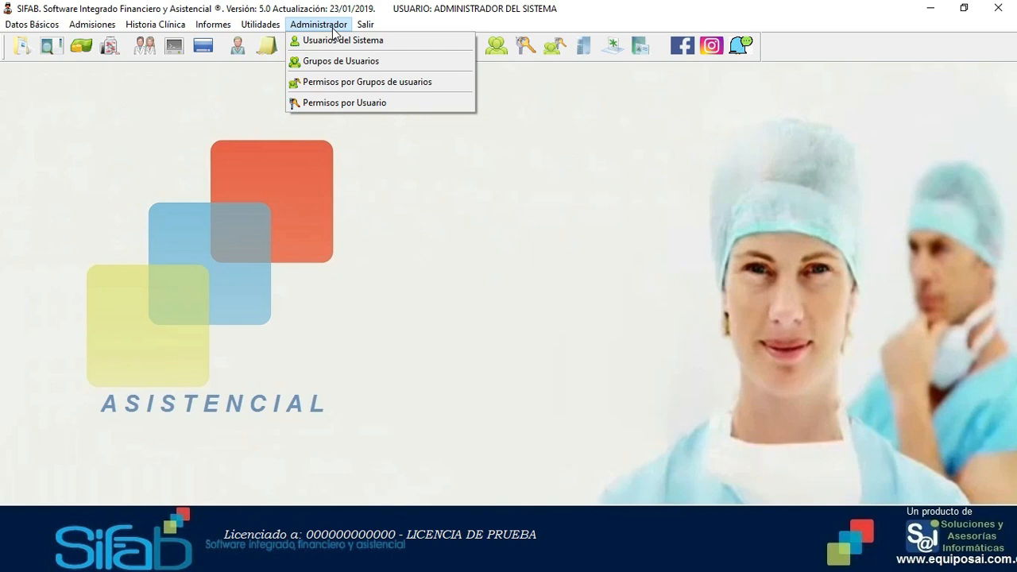
- Load and review the ADMIN user's permissions in Permisos por Usuario, then clear the form
click(332, 104)
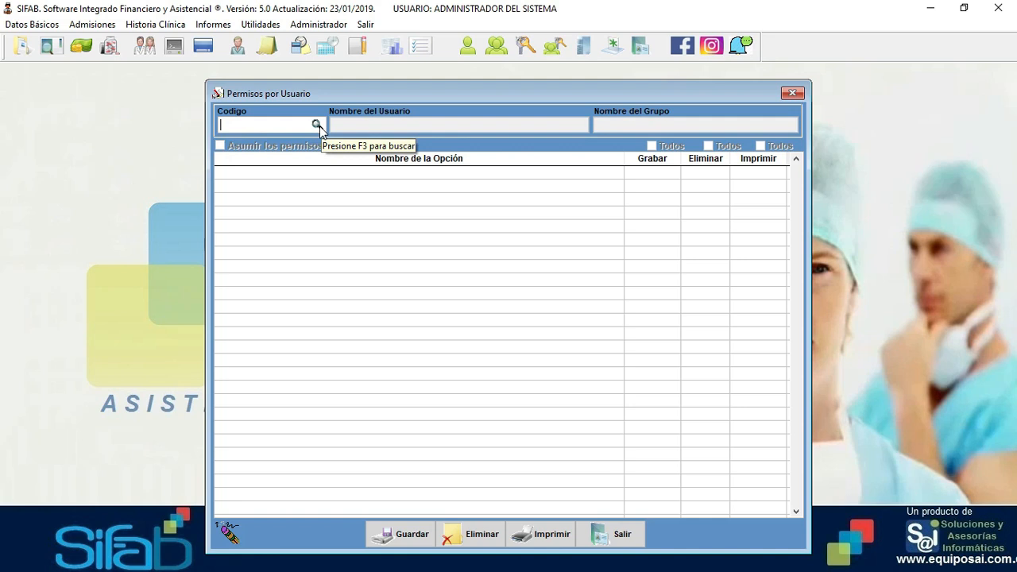
click(320, 125)
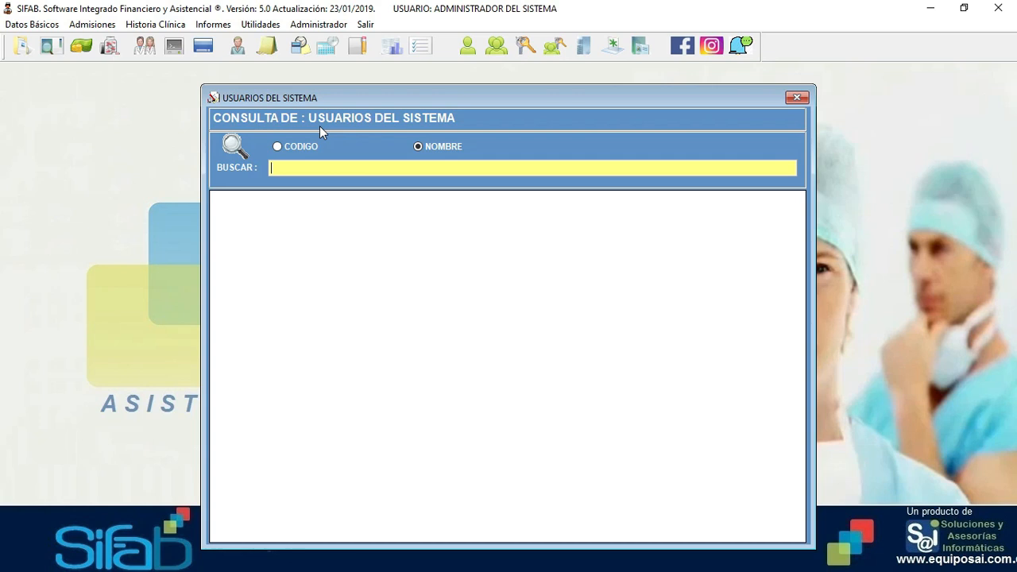
key(Return)
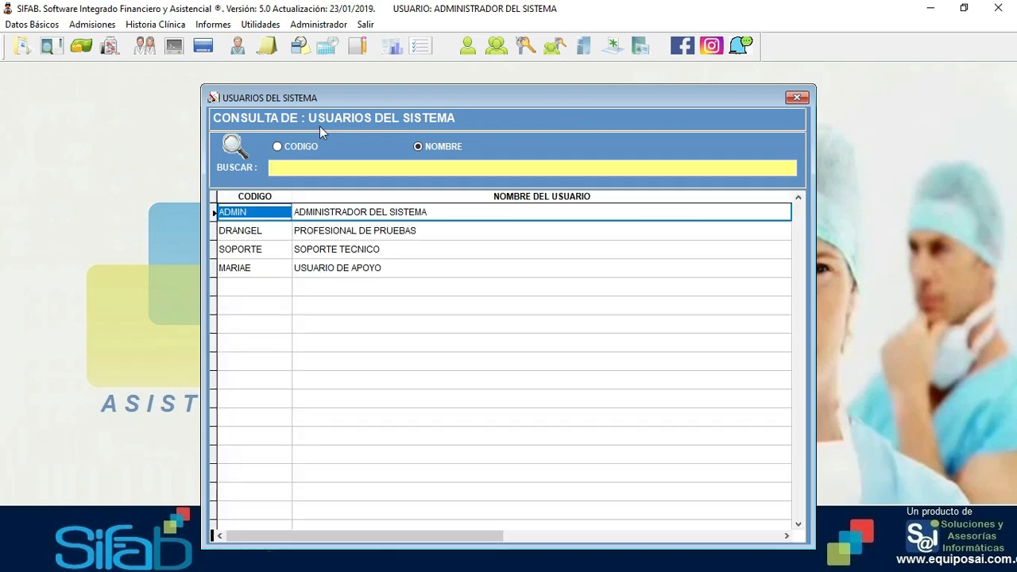
key(Down)
key(Down)
key(Down)
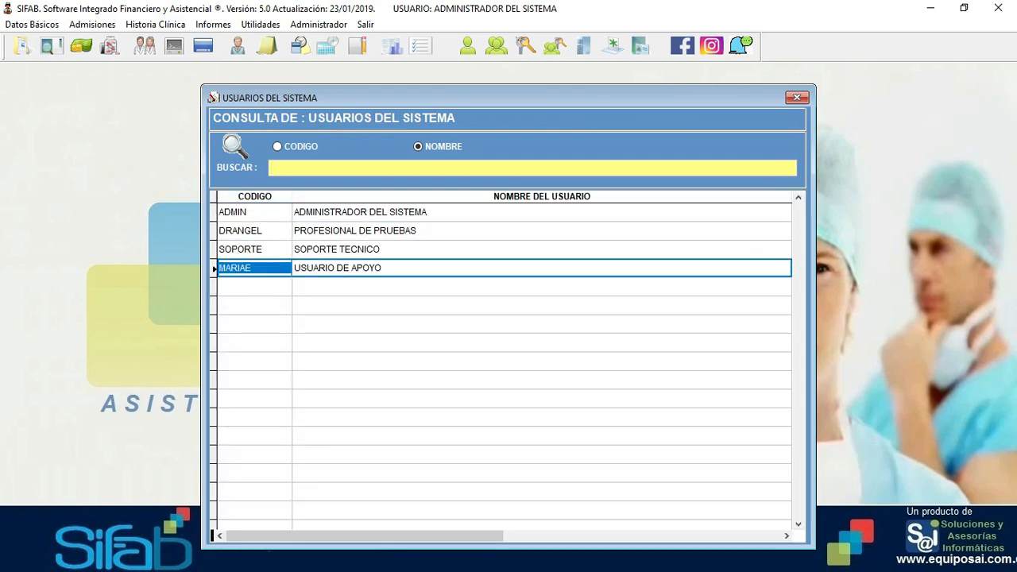
key(Up)
key(Up)
key(Up)
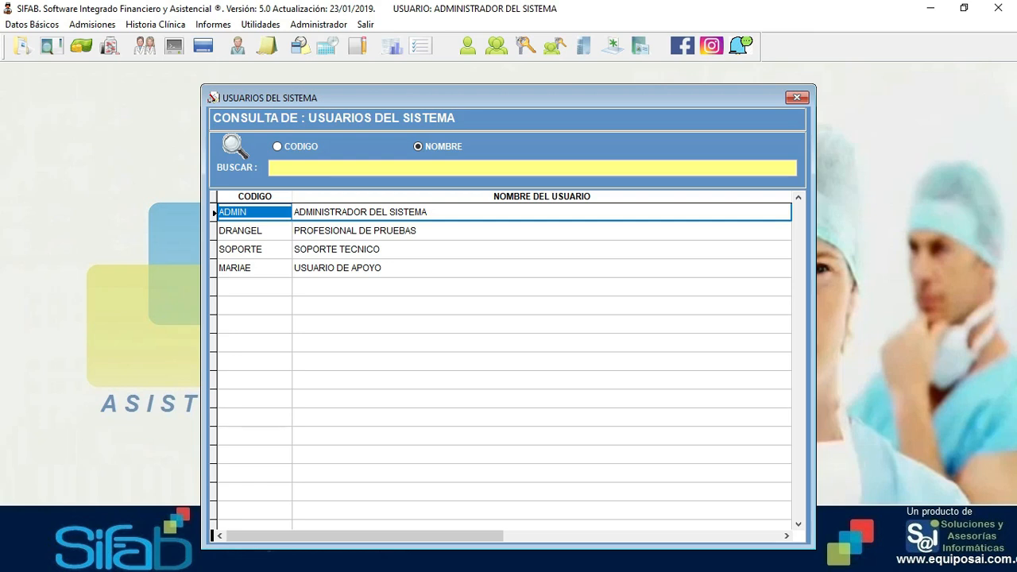
key(Return)
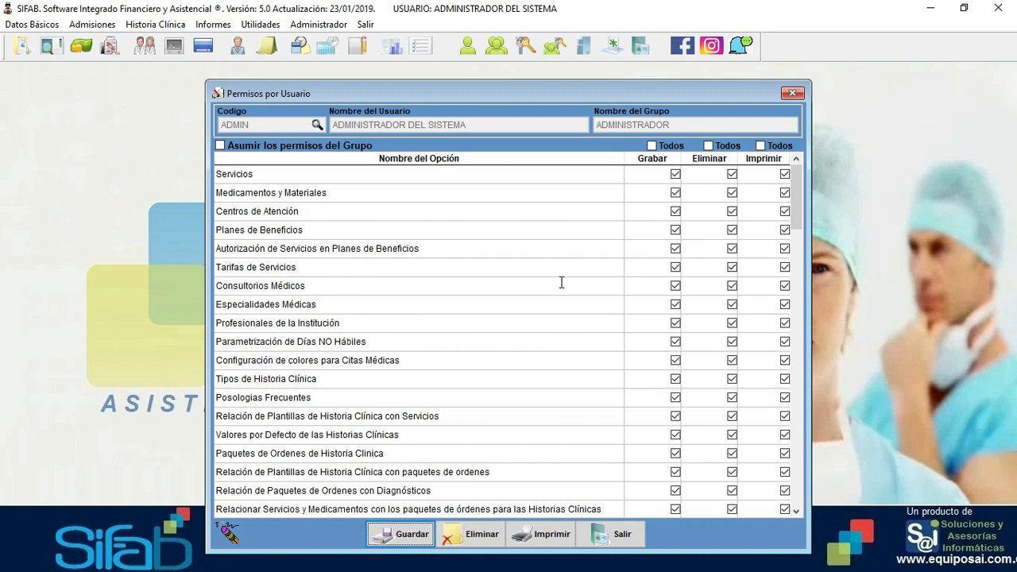
drag(799, 184, 799, 266)
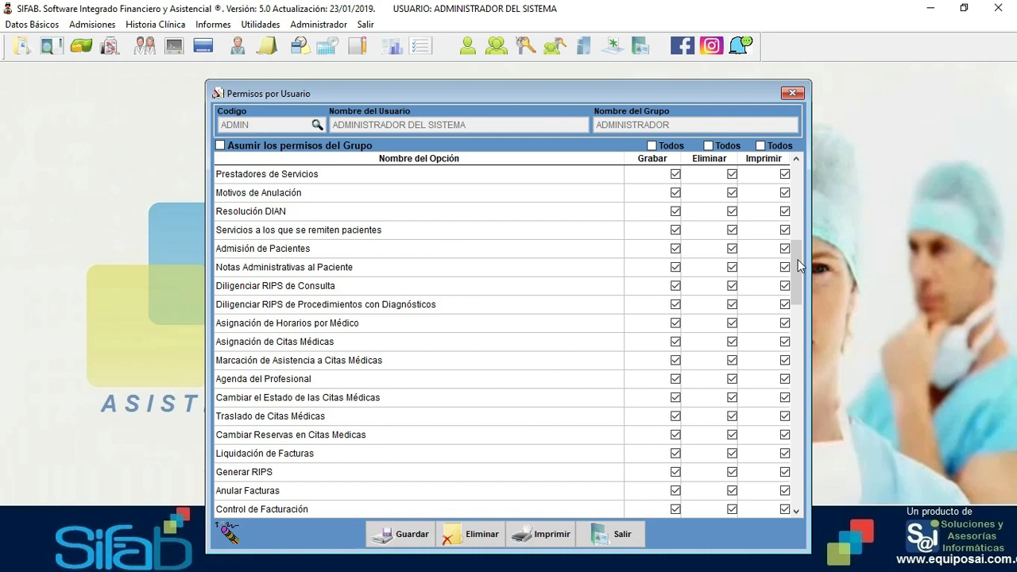
click(226, 534)
- Load and review the DRANGEL test professional's full permissions
click(516, 343)
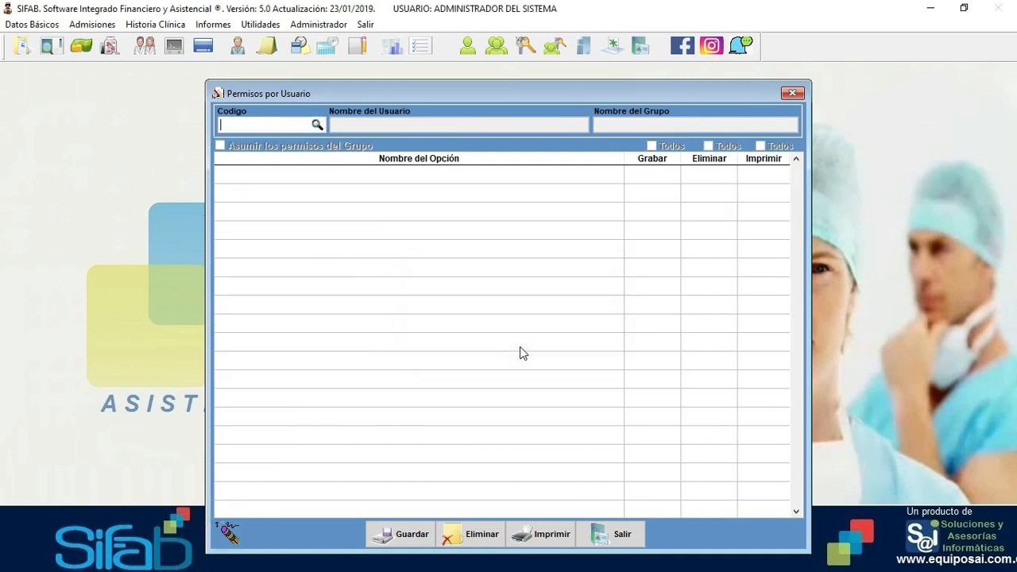
key(Return)
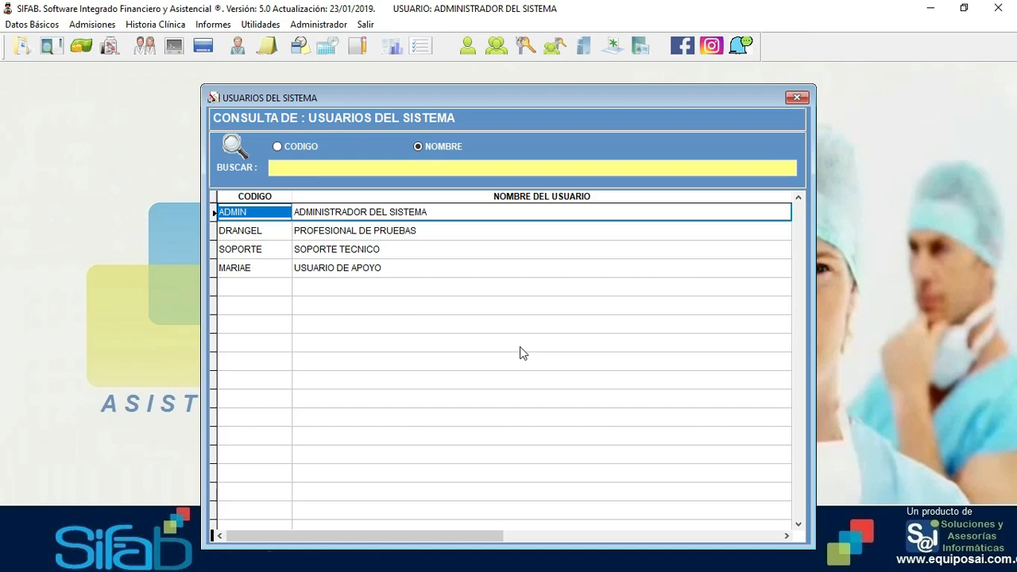
key(Down)
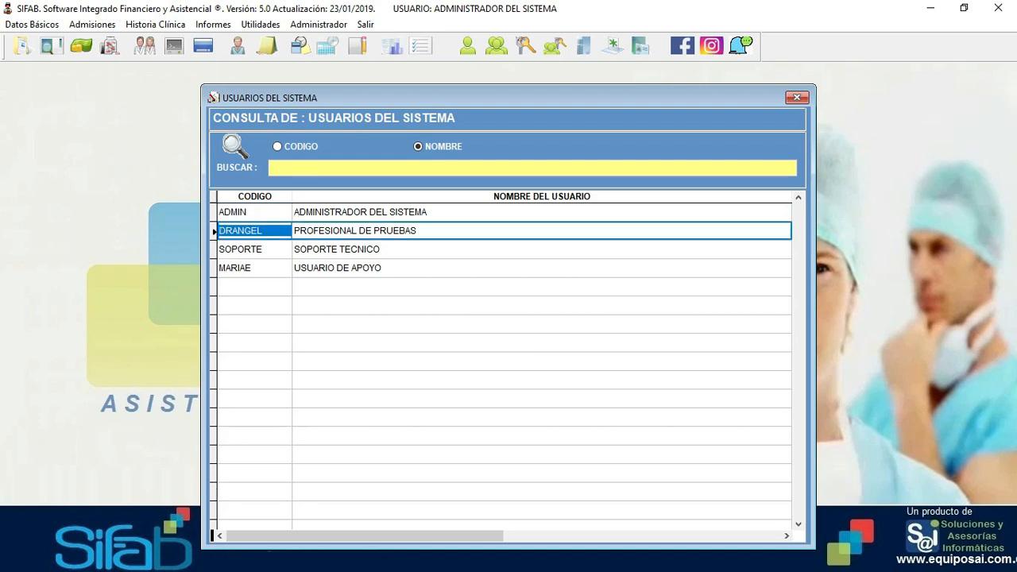
key(Return)
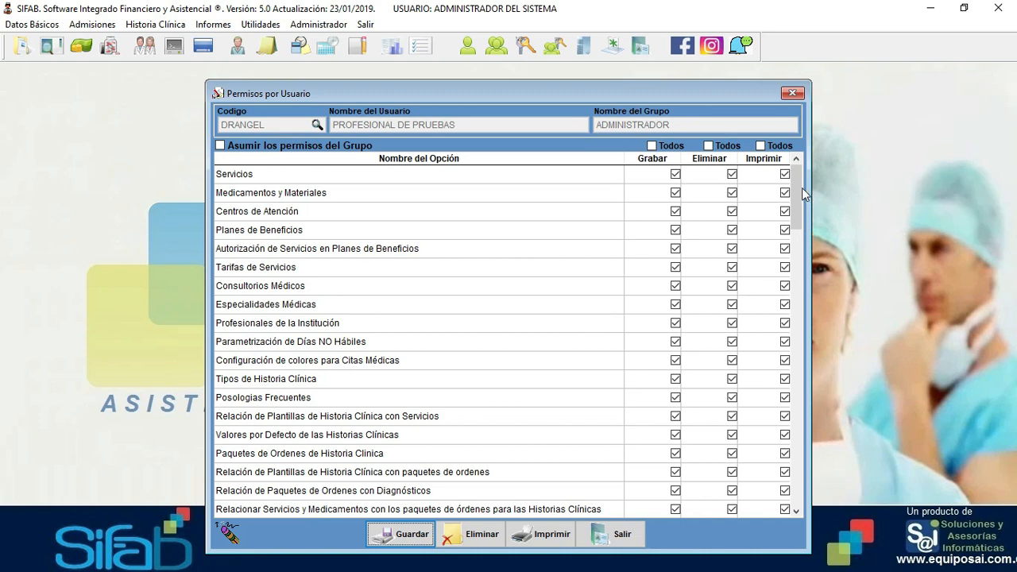
drag(799, 187, 820, 175)
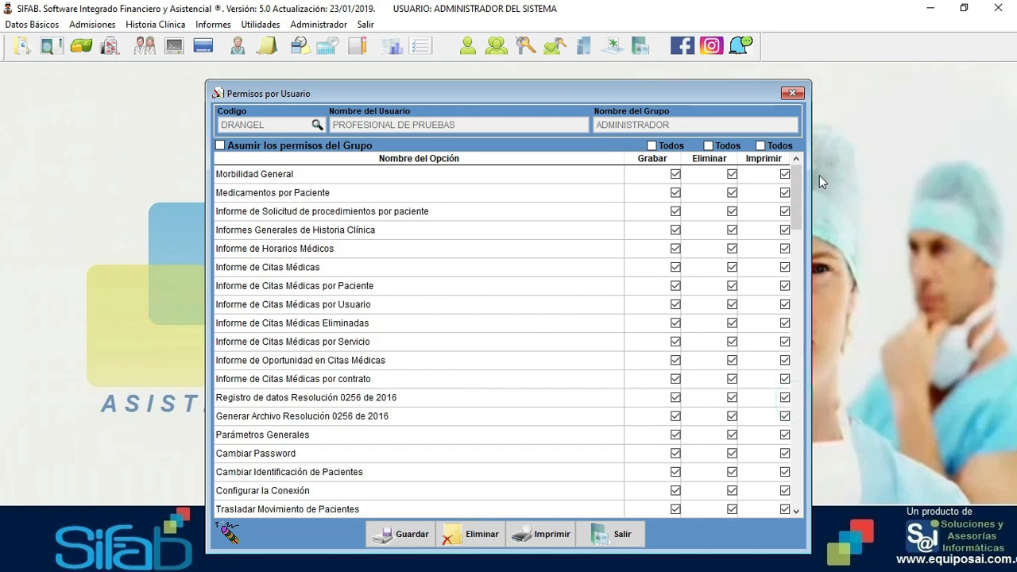
- Clear the form, review MARIAE's empty permissions, and close the permissions window
click(232, 534)
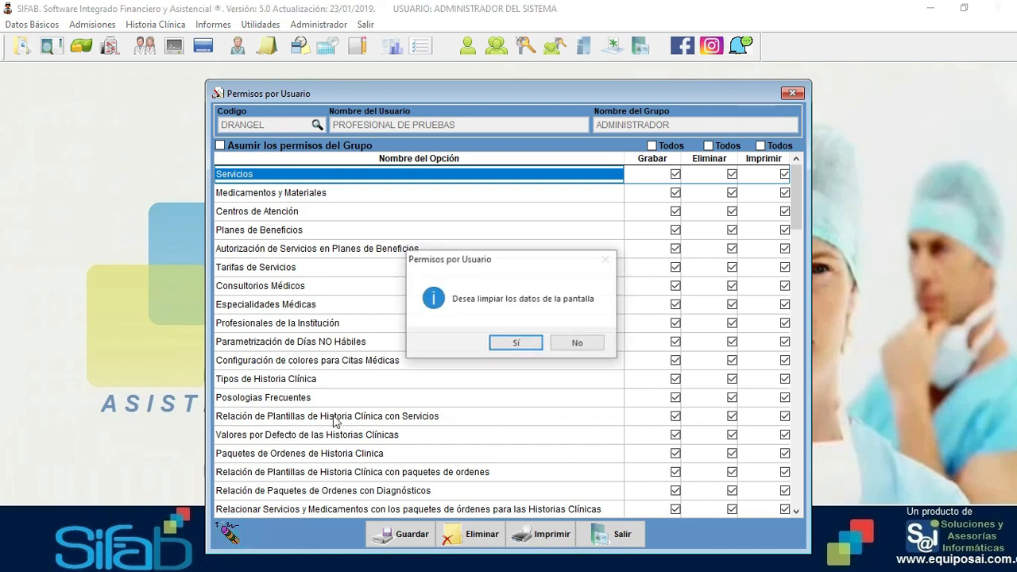
click(515, 344)
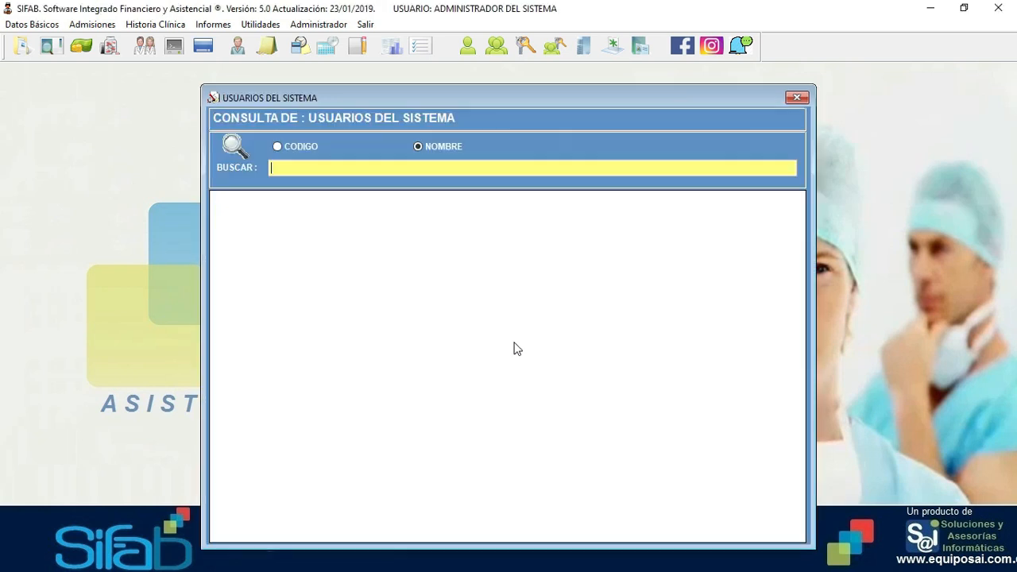
key(Down)
key(Down)
key(Down)
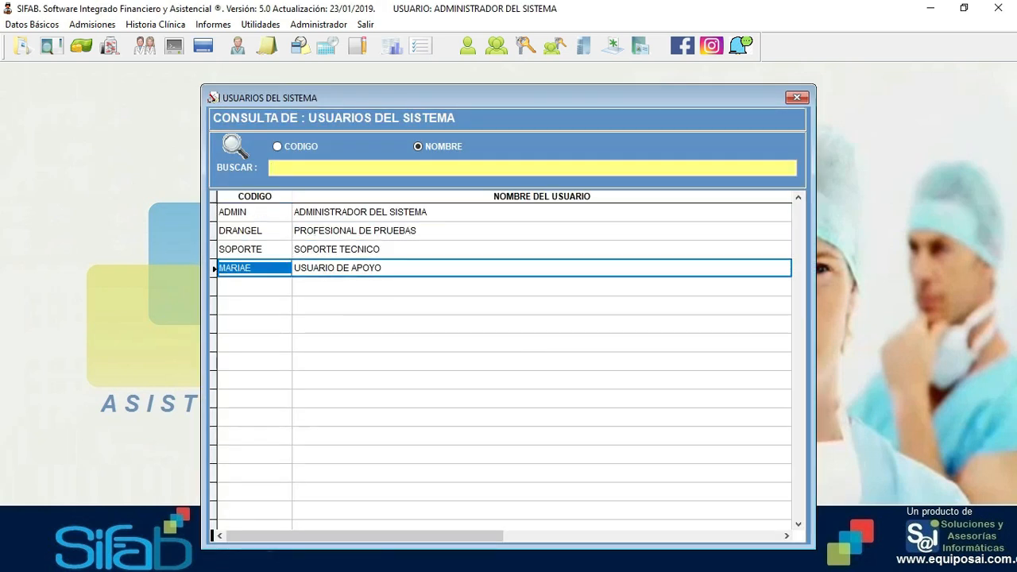
key(Return)
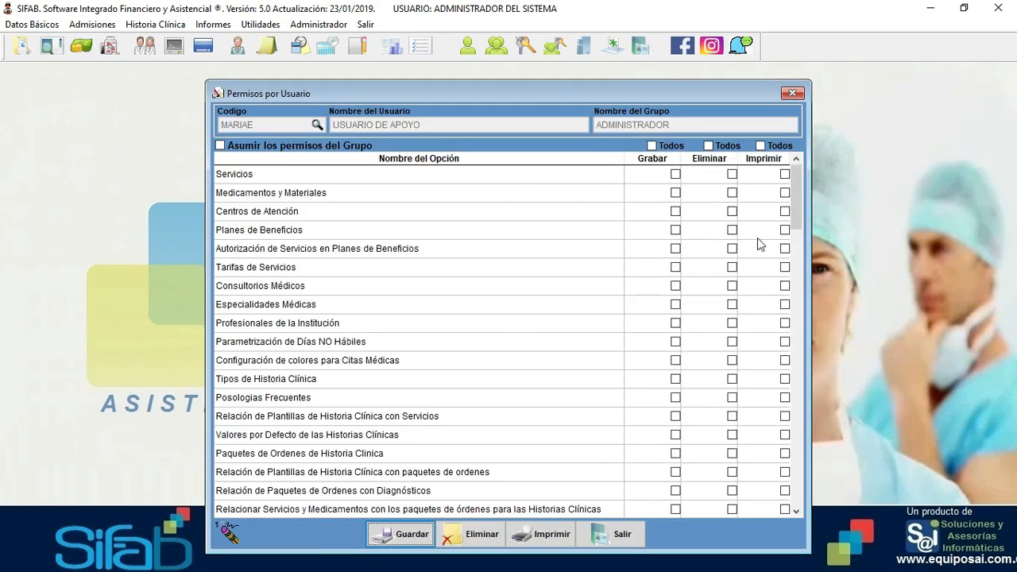
mouse_move(796, 201)
mouse_down()
mouse_move(802, 471)
mouse_move(806, 191)
mouse_up()
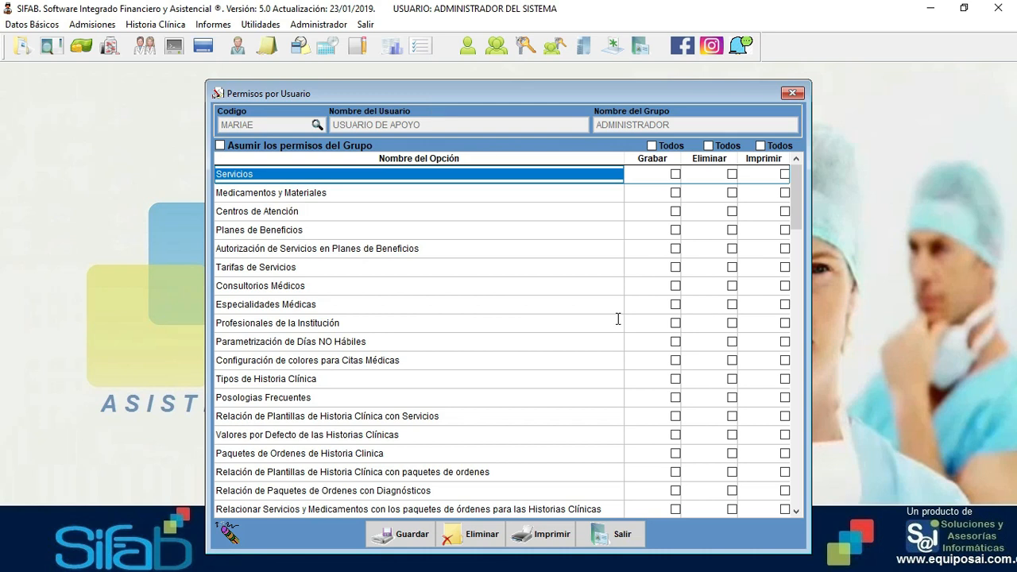
click(608, 540)
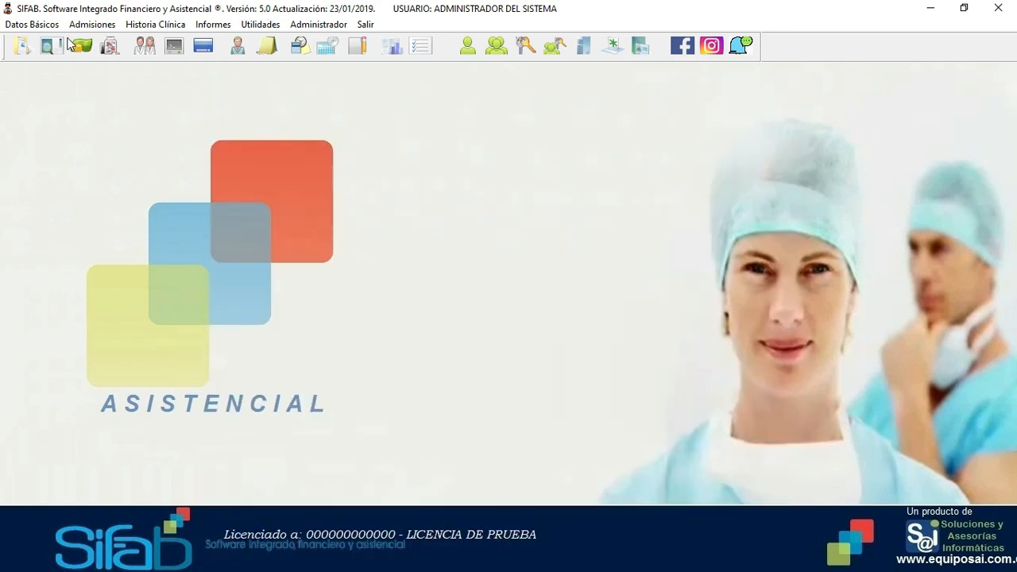
- Open the Servicios form from Datos Básicos > Parámetros Básicos
click(32, 24)
mouse_move(33, 42)
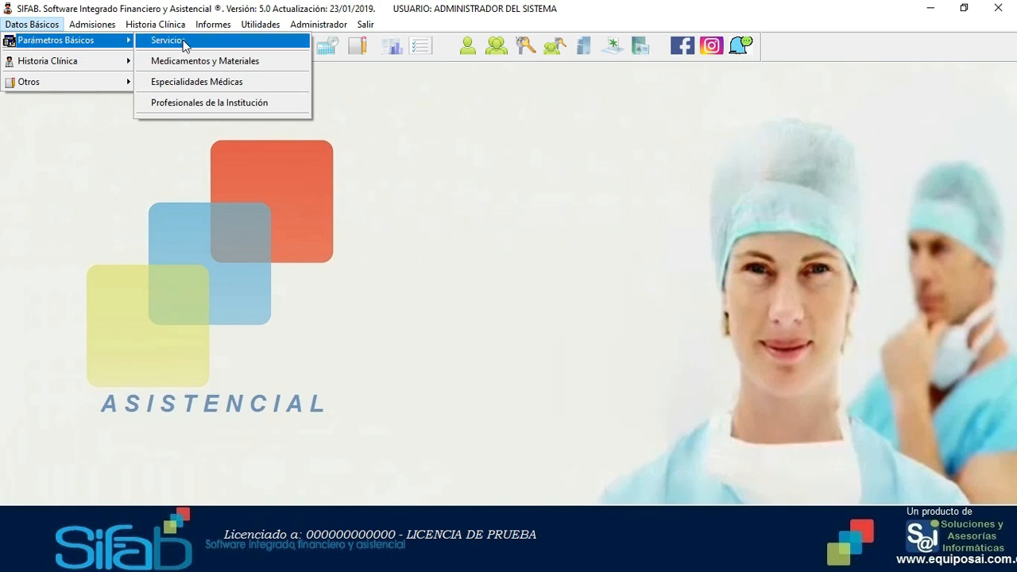
click(184, 44)
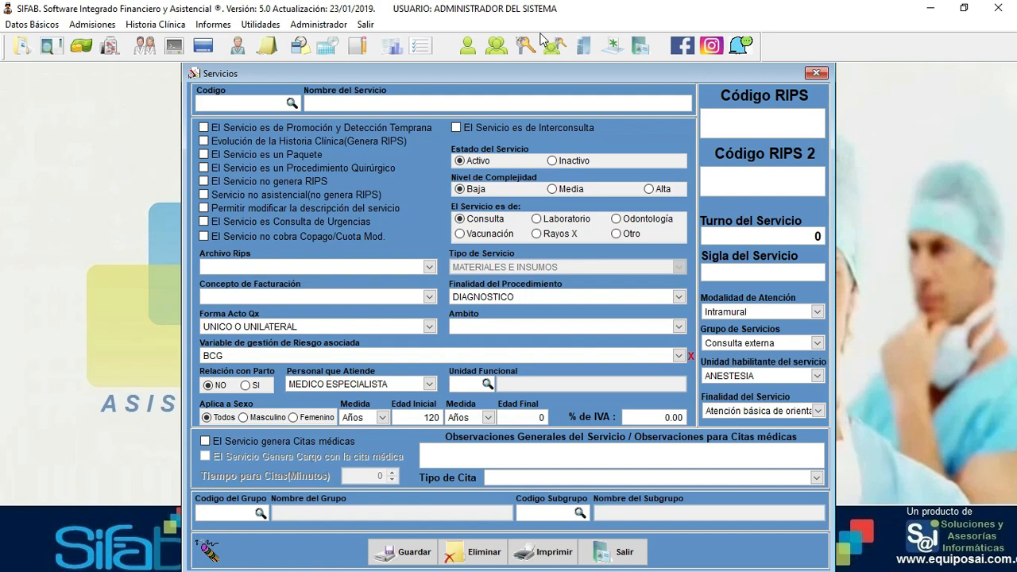
- Search the services list for names matching 'consulta'
click(205, 104)
click(363, 102)
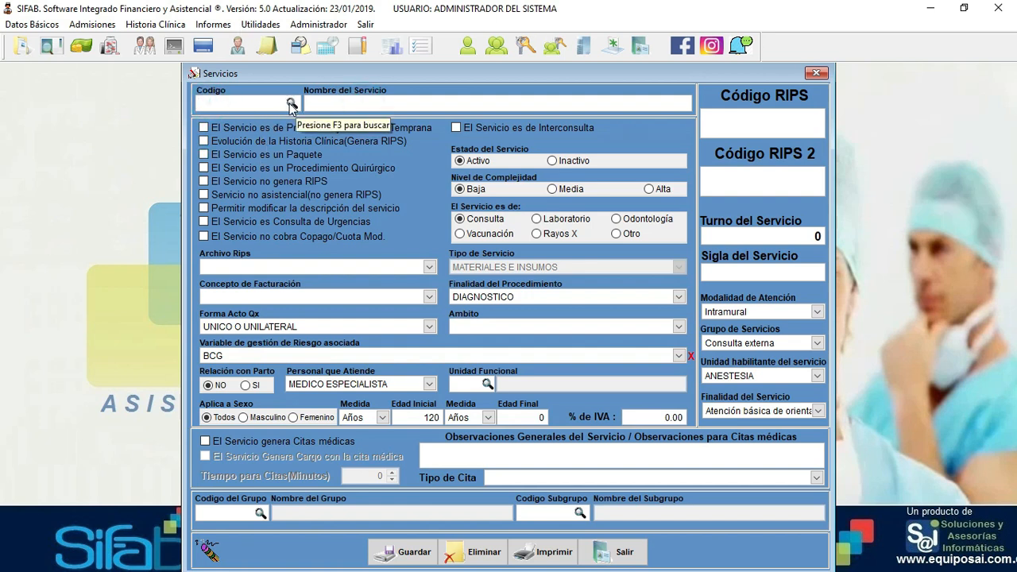
click(218, 106)
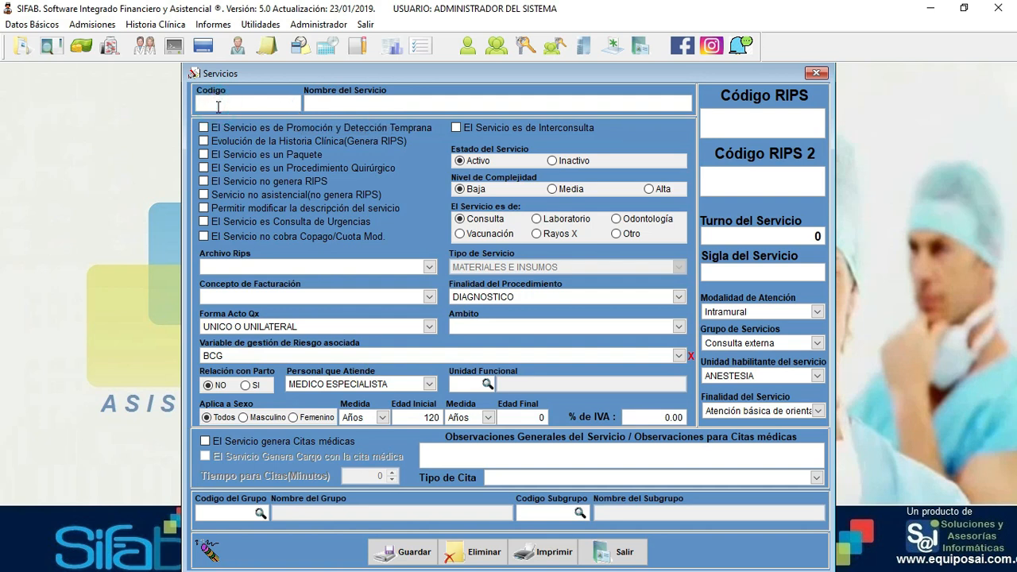
key(F3)
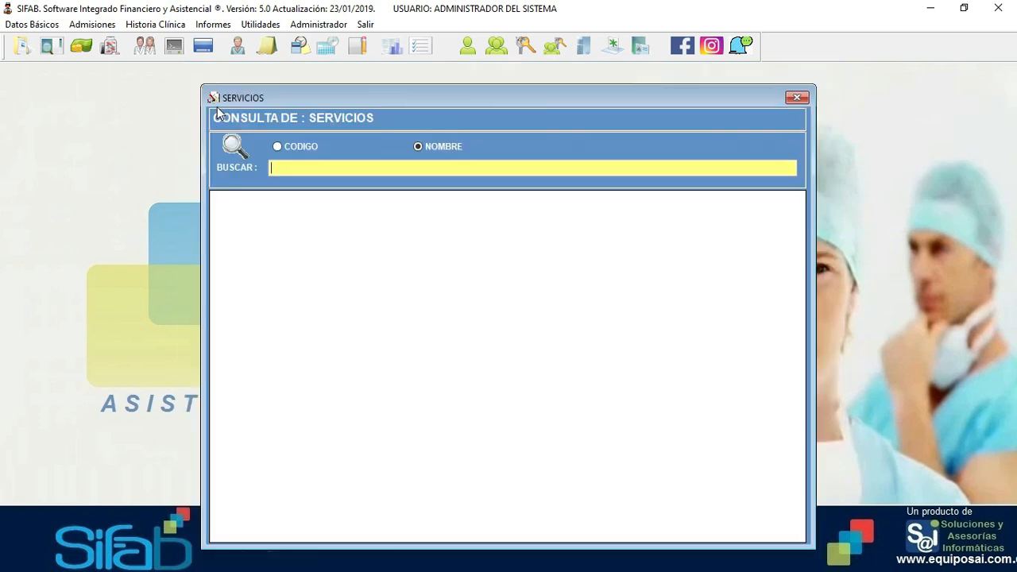
text(consulta)
key(Return)
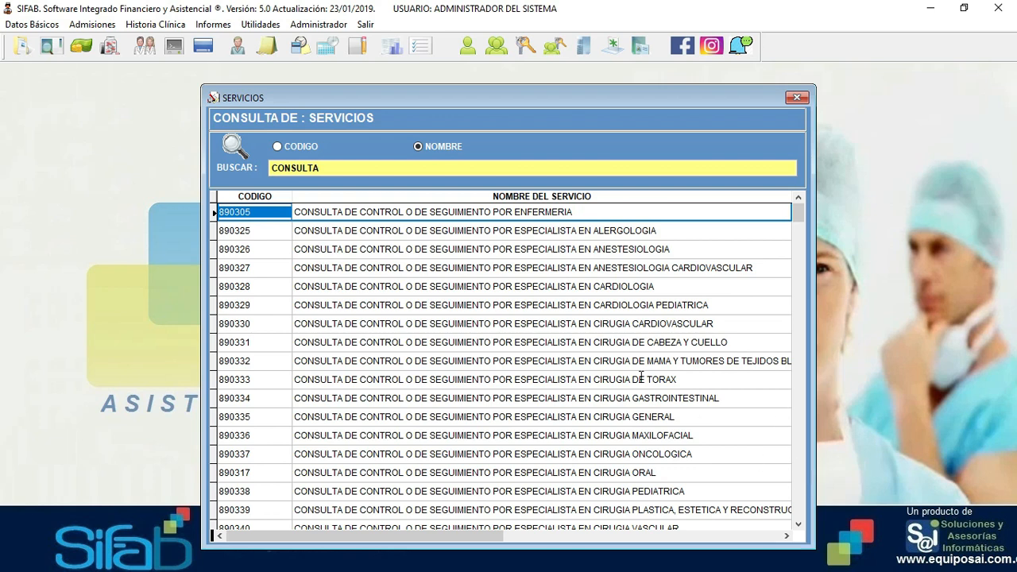
- Search services by CODIGO for 890201 and open its record
click(326, 169)
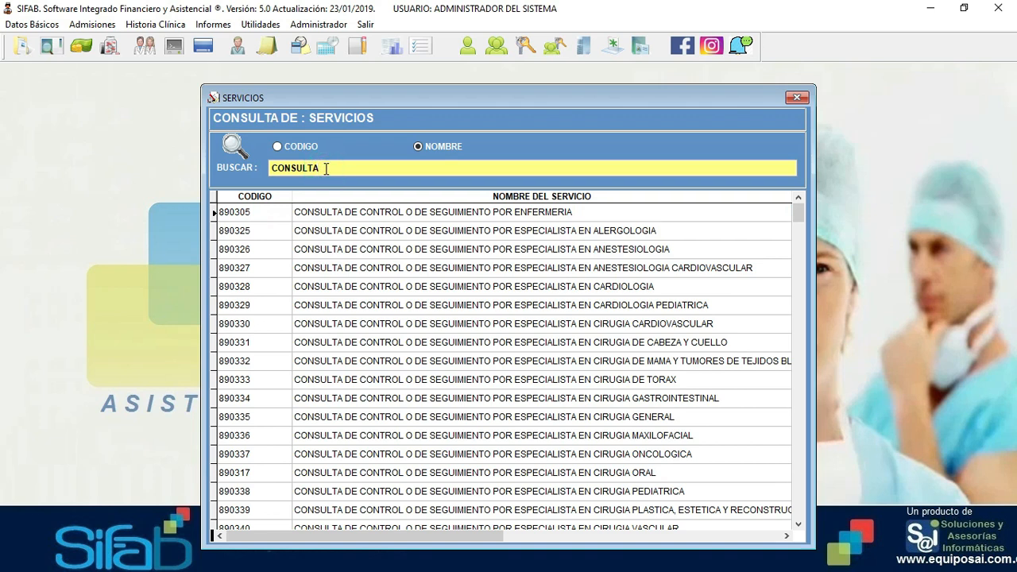
key(BackSpace)
key(BackSpace)
key(BackSpace)
key(BackSpace)
key(BackSpace)
key(BackSpace)
key(BackSpace)
key(BackSpace)
click(277, 146)
click(283, 167)
text(890201)
key(Return)
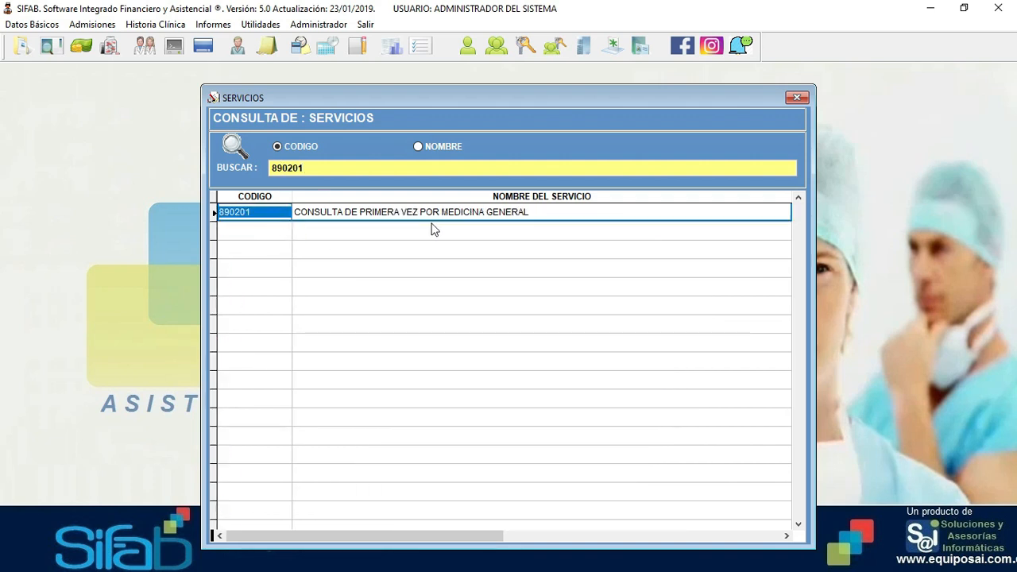
key(Return)
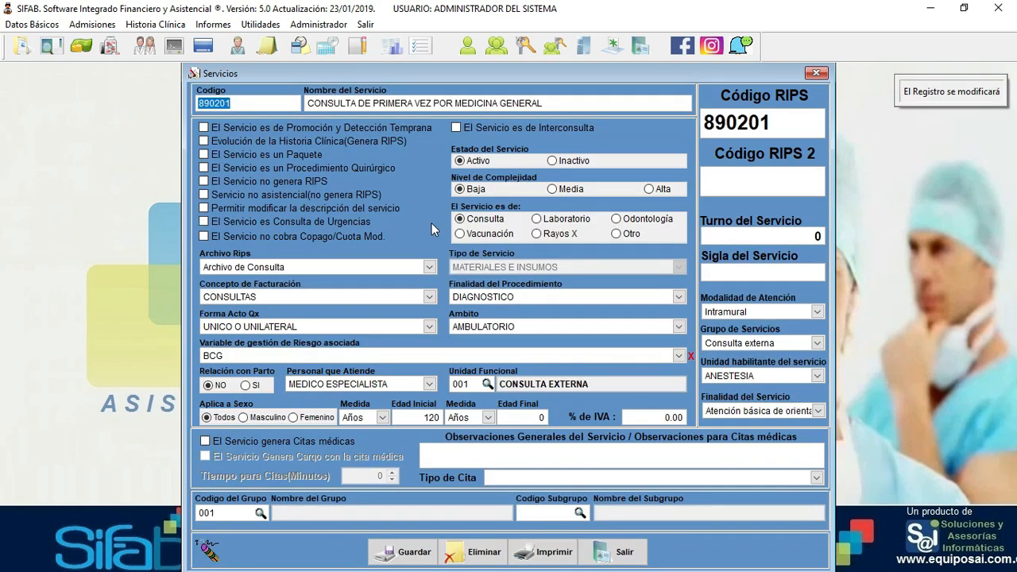
- Load the full record of service 890201 into the Servicios form
key(Return)
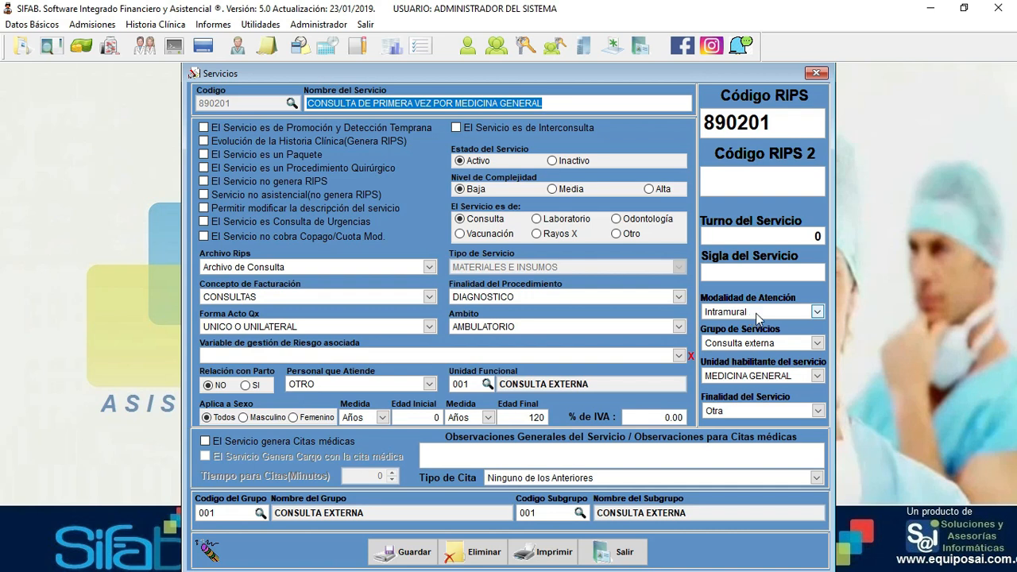
- Keep Intramural modality, Consulta externa group, MEDICINA GENERAL unit and Otra purpose for service 890201
click(756, 314)
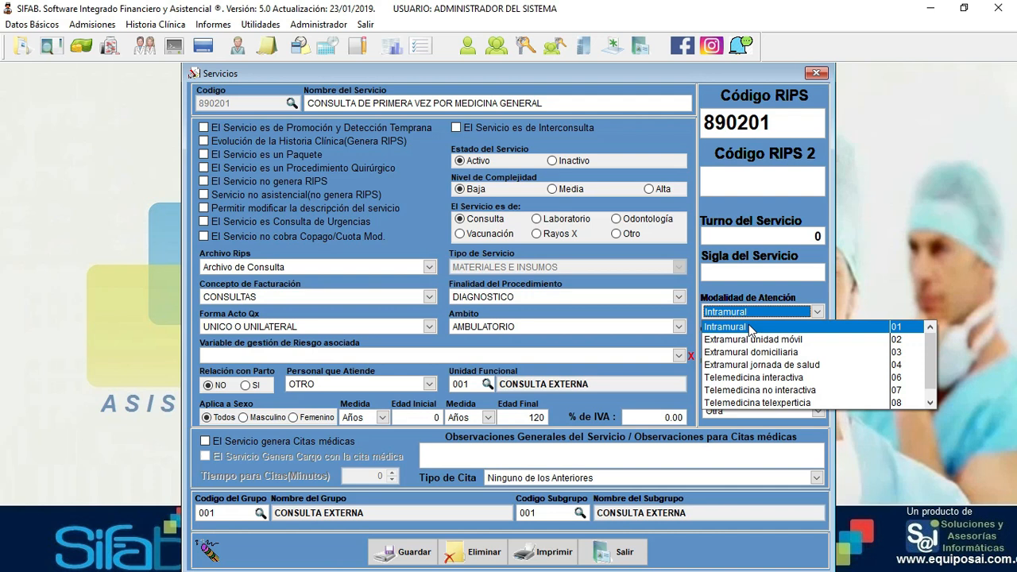
click(751, 327)
click(743, 344)
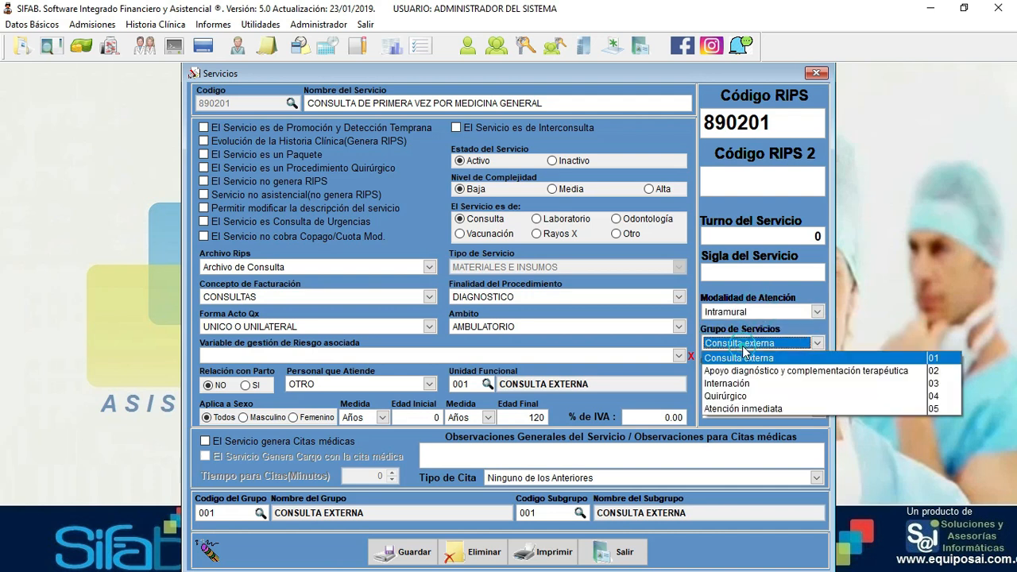
click(747, 358)
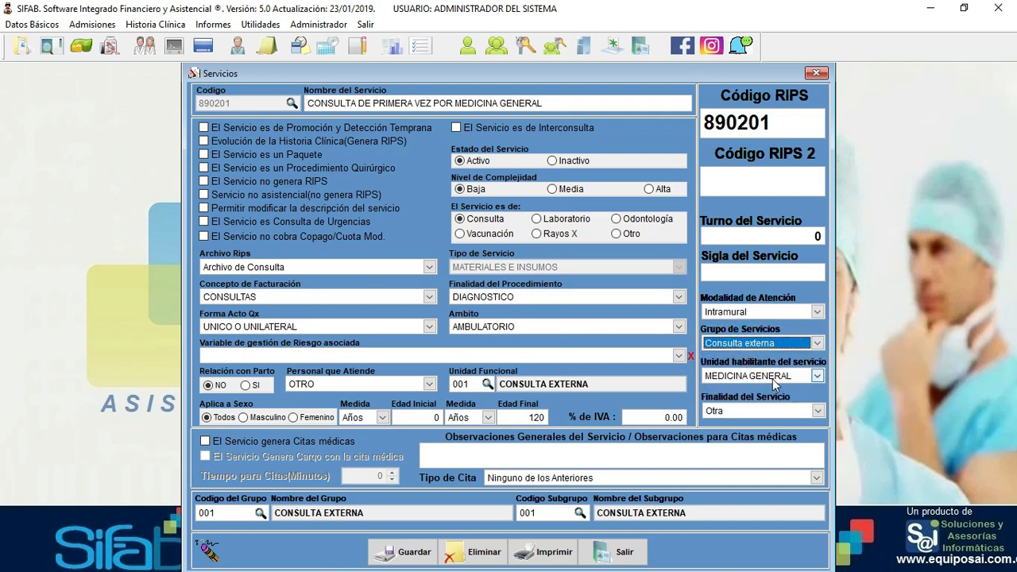
click(743, 377)
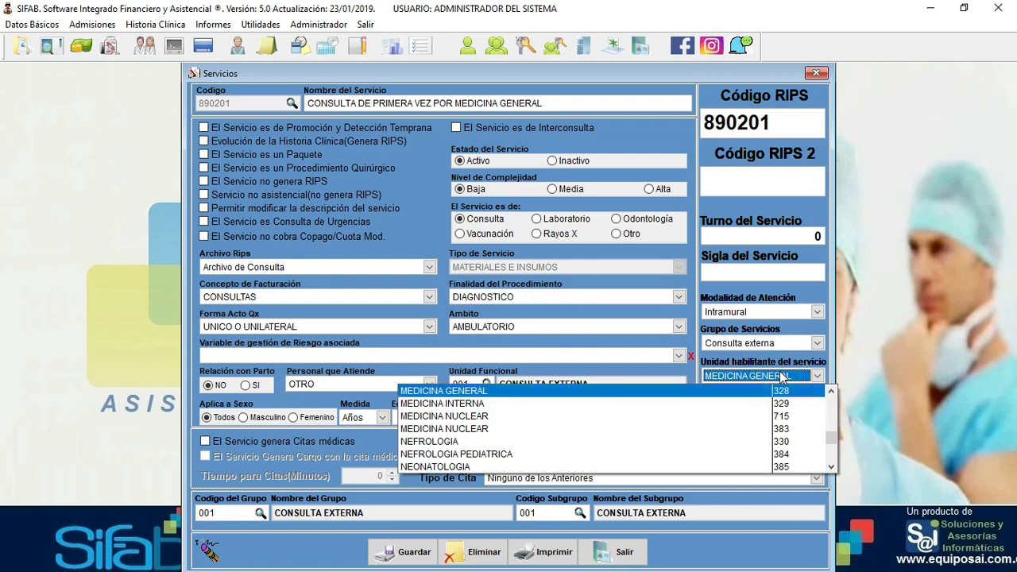
click(782, 378)
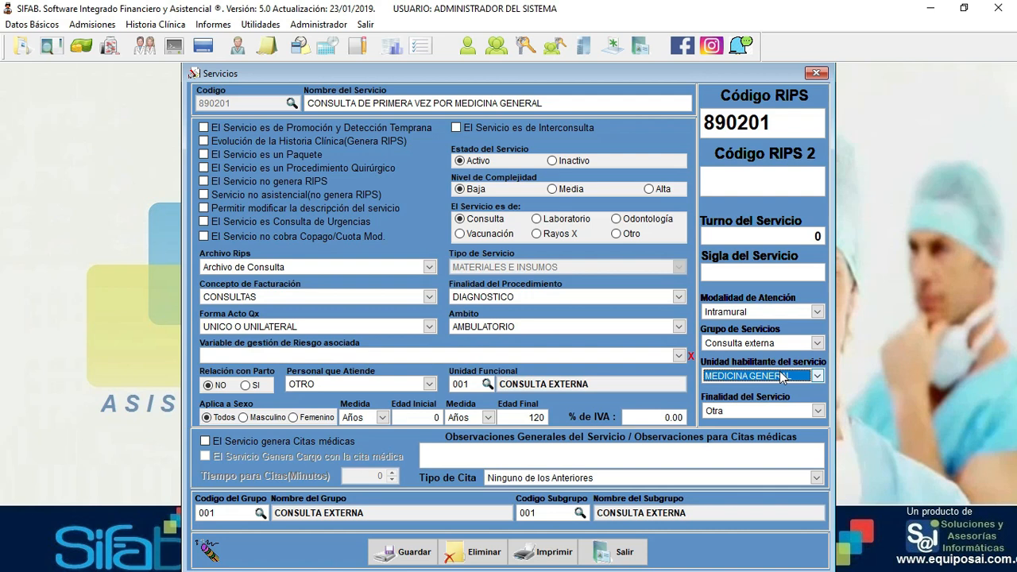
click(769, 412)
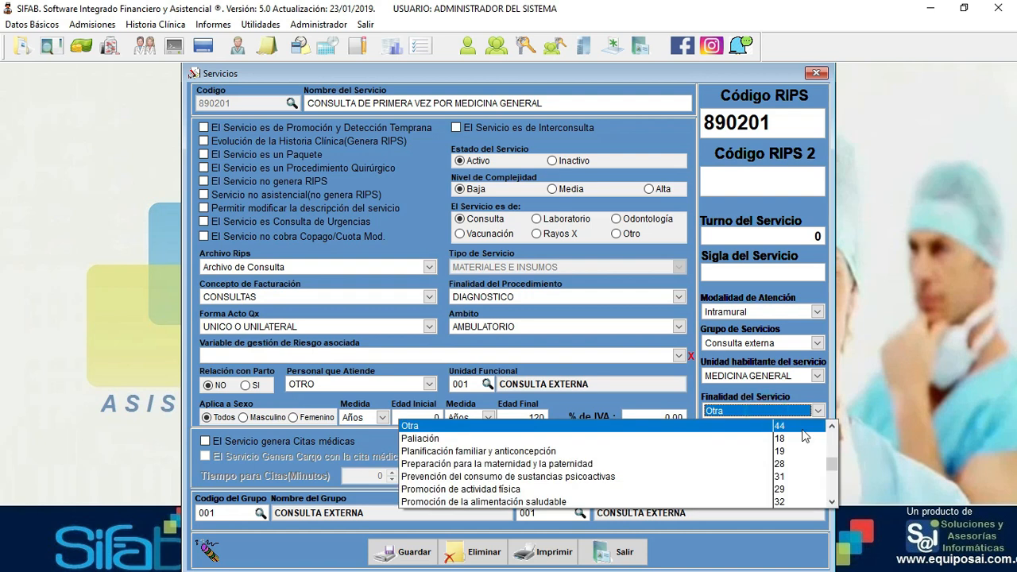
click(829, 439)
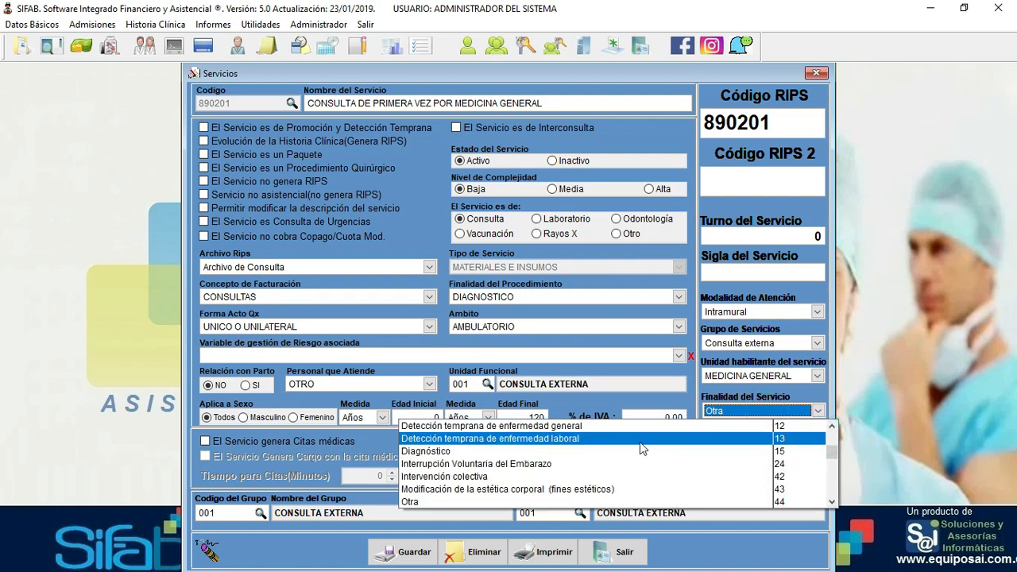
double_click(735, 411)
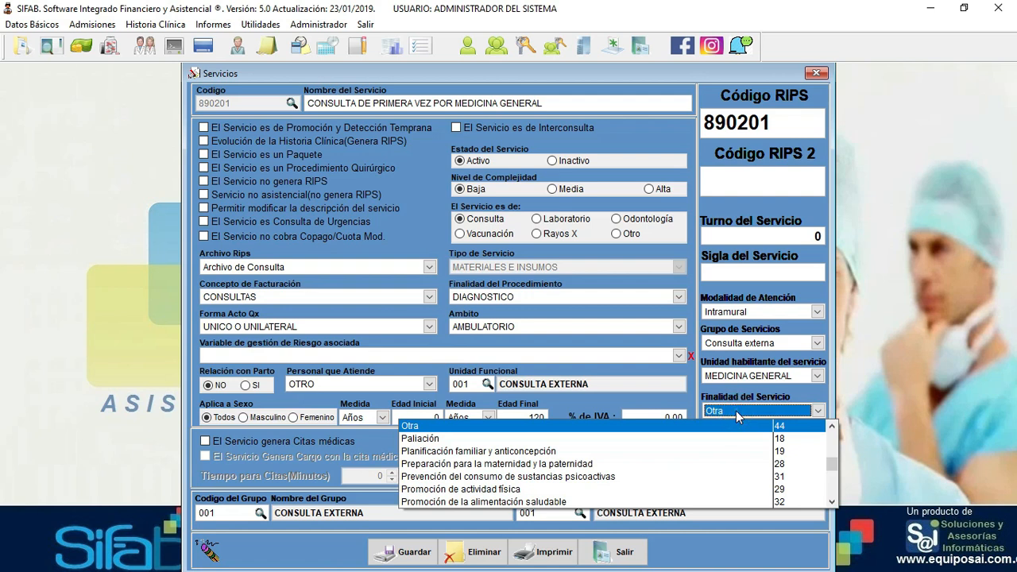
click(736, 411)
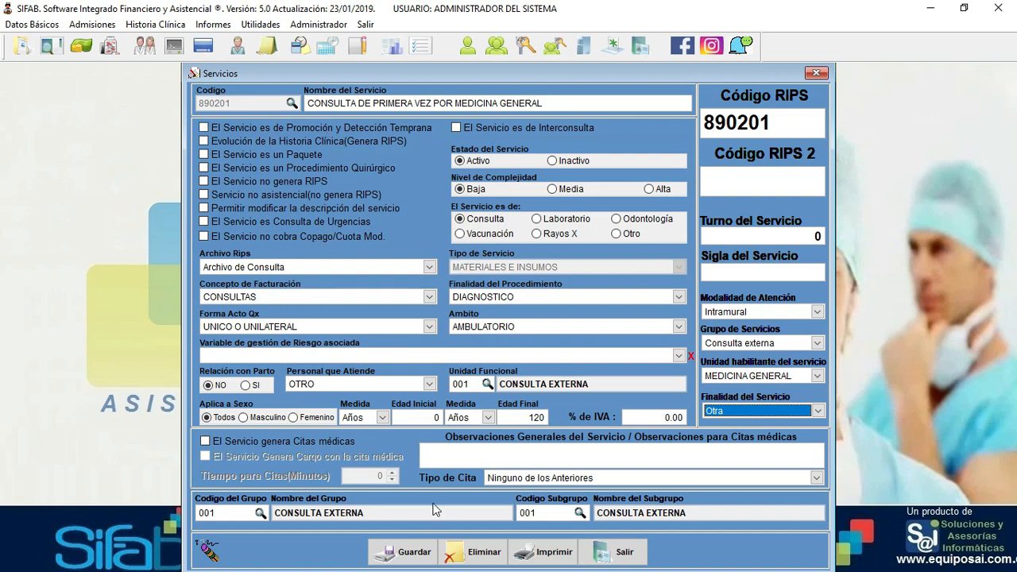
click(625, 551)
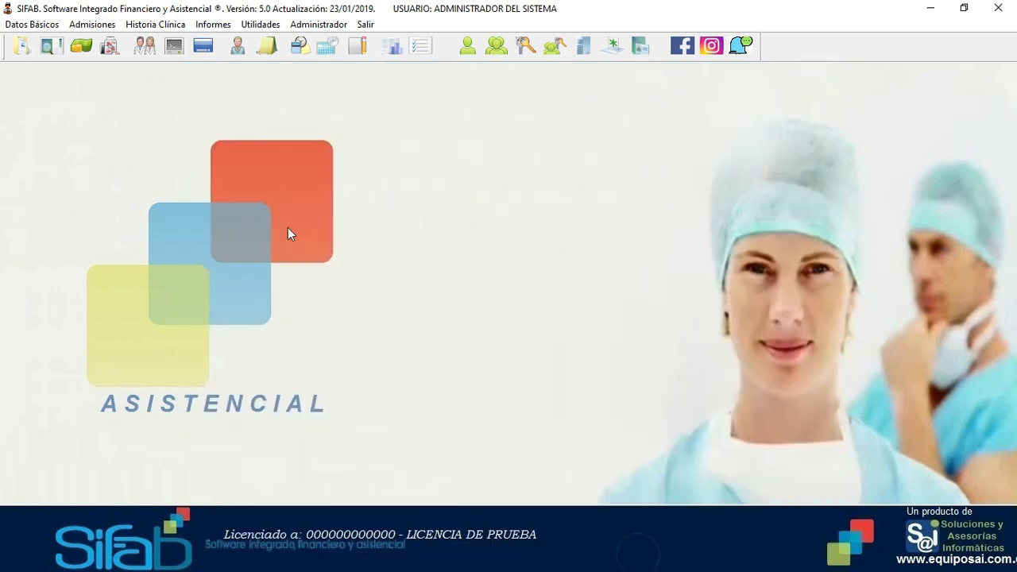
click(32, 24)
mouse_move(47, 46)
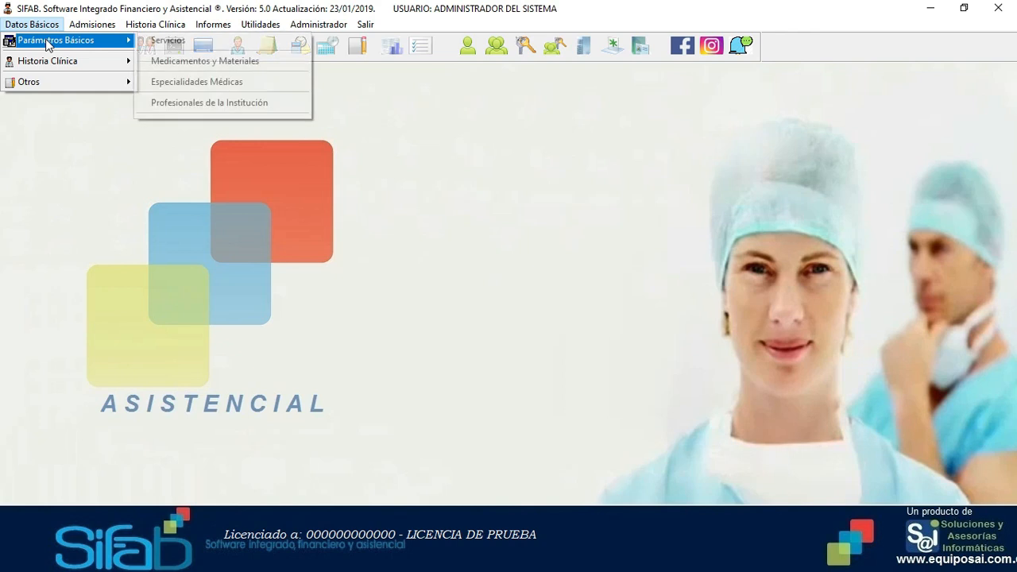
click(224, 61)
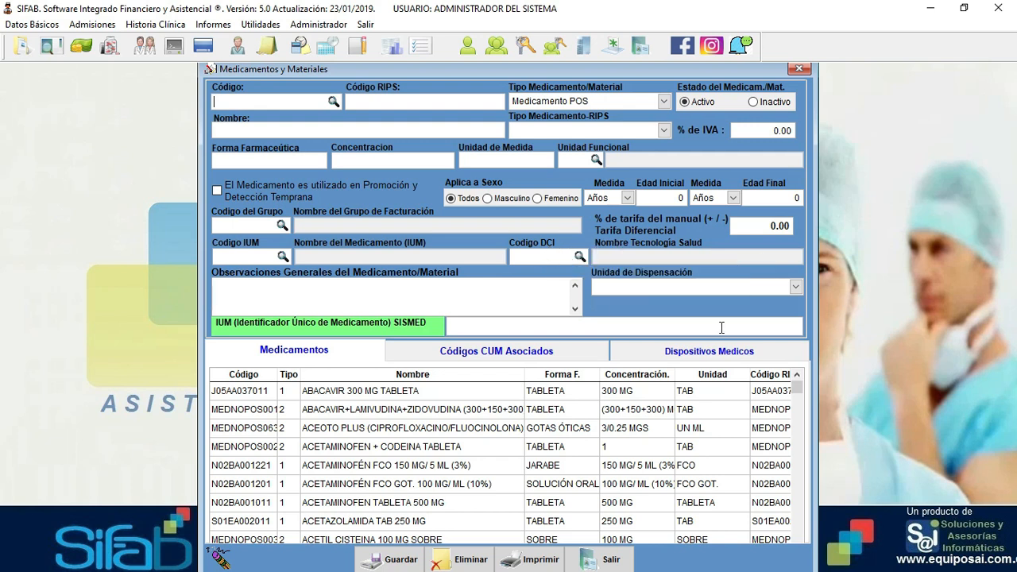
click(731, 287)
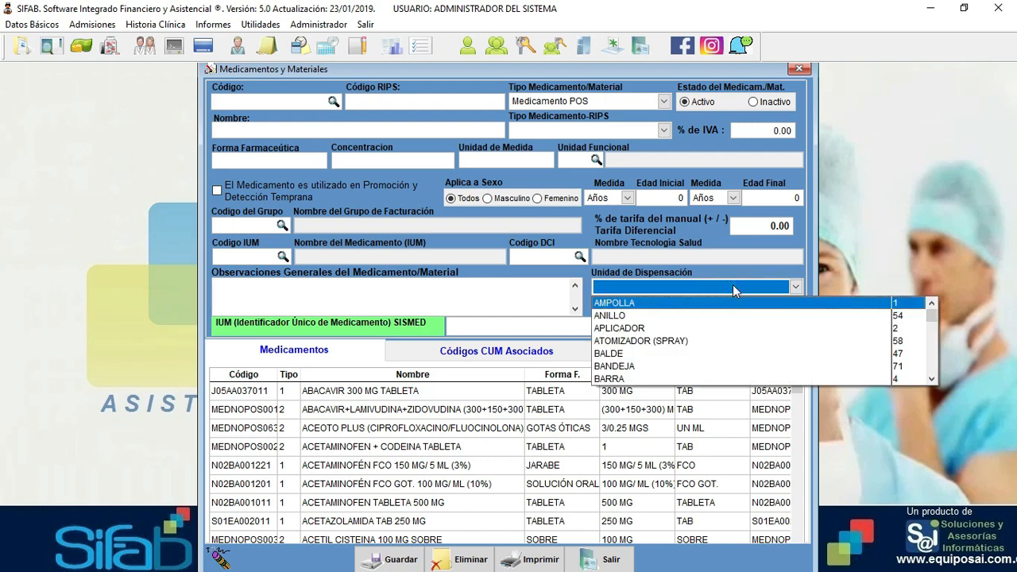
click(934, 364)
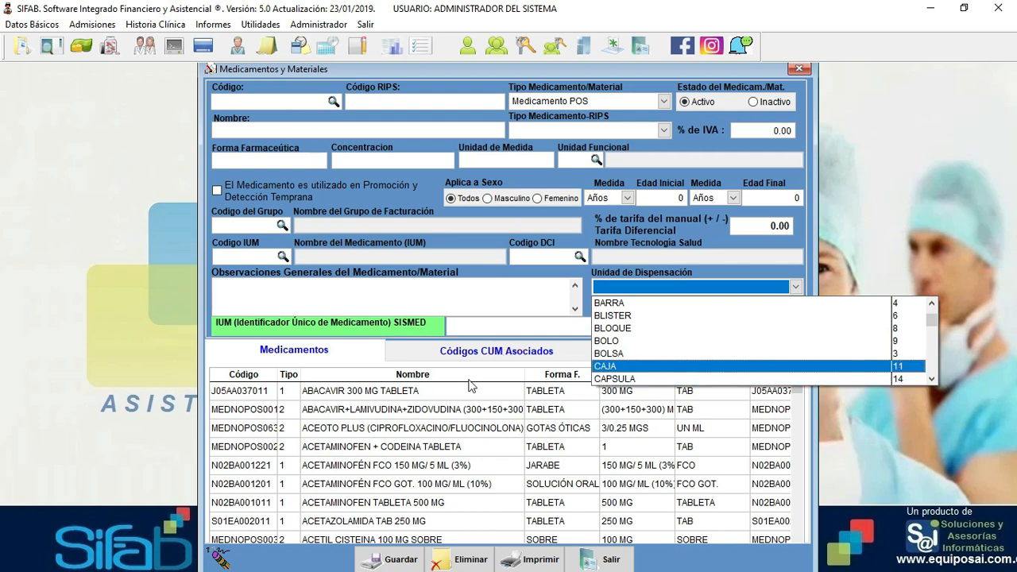
click(529, 356)
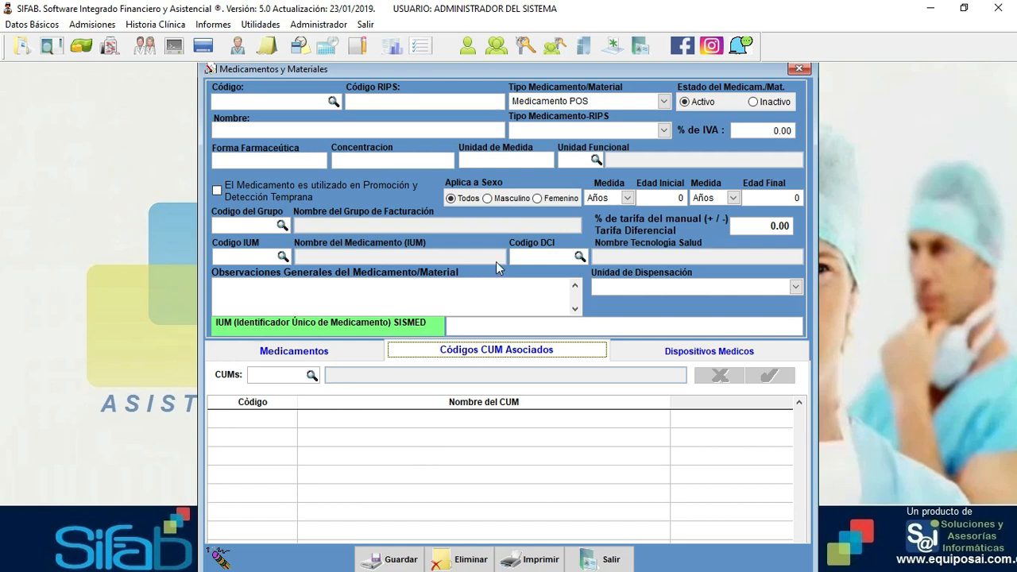
click(798, 69)
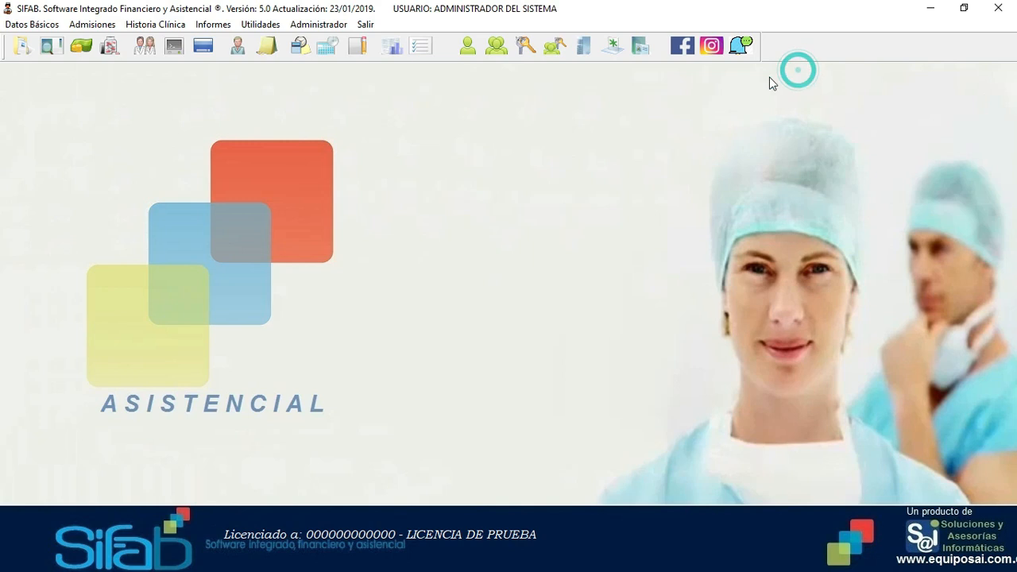
click(45, 24)
mouse_move(47, 46)
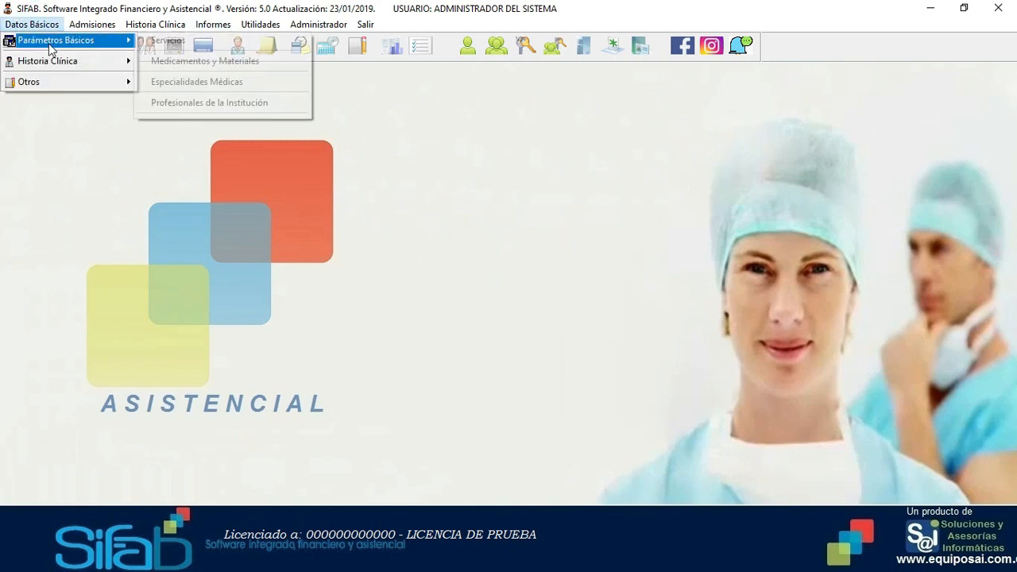
click(192, 83)
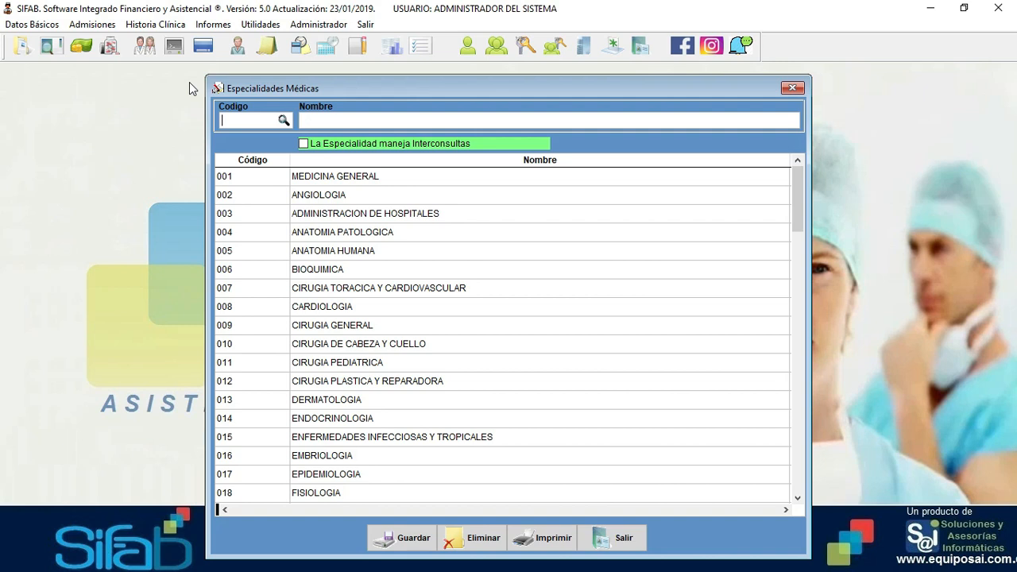
click(793, 88)
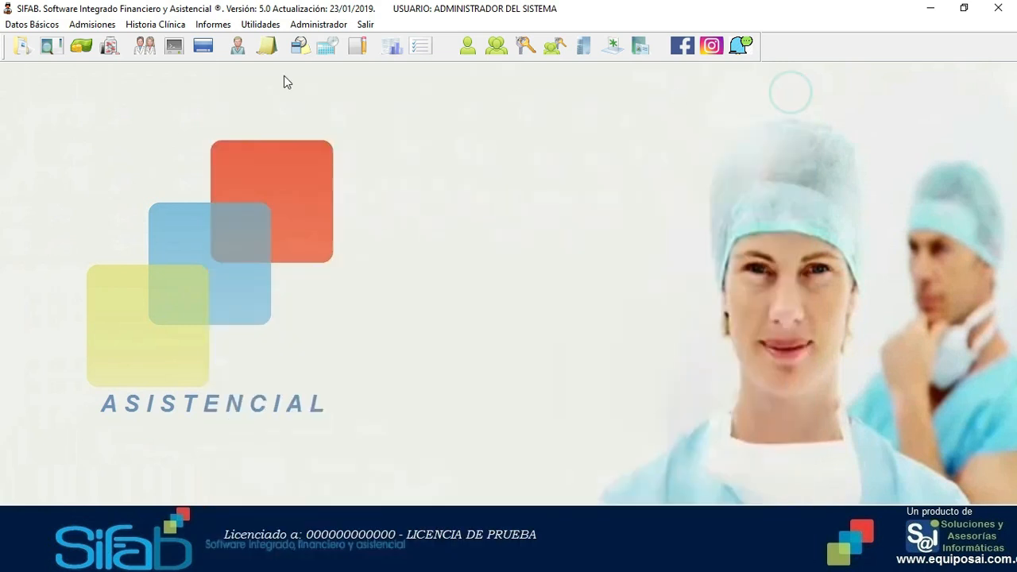
click(48, 27)
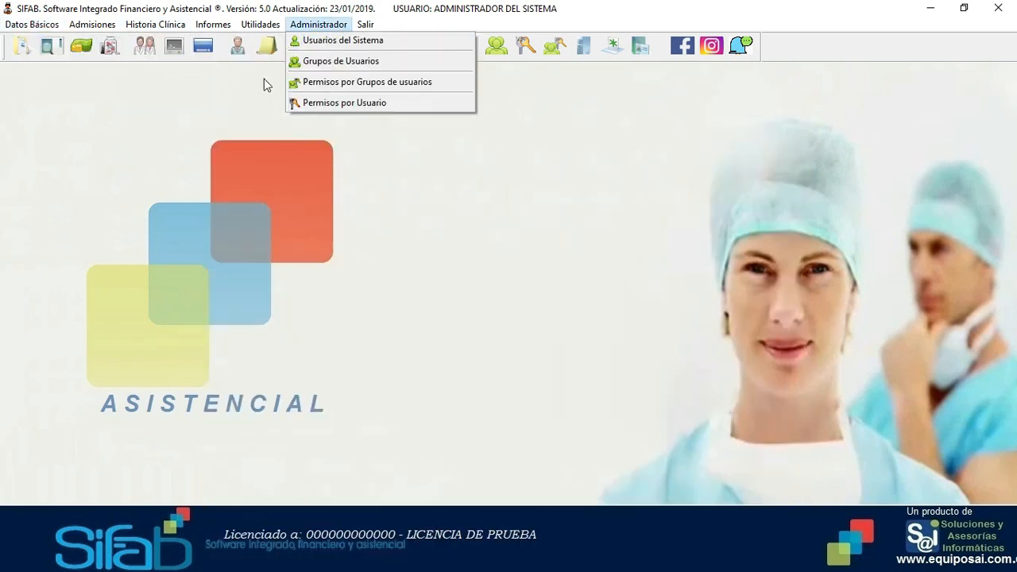
mouse_move(63, 41)
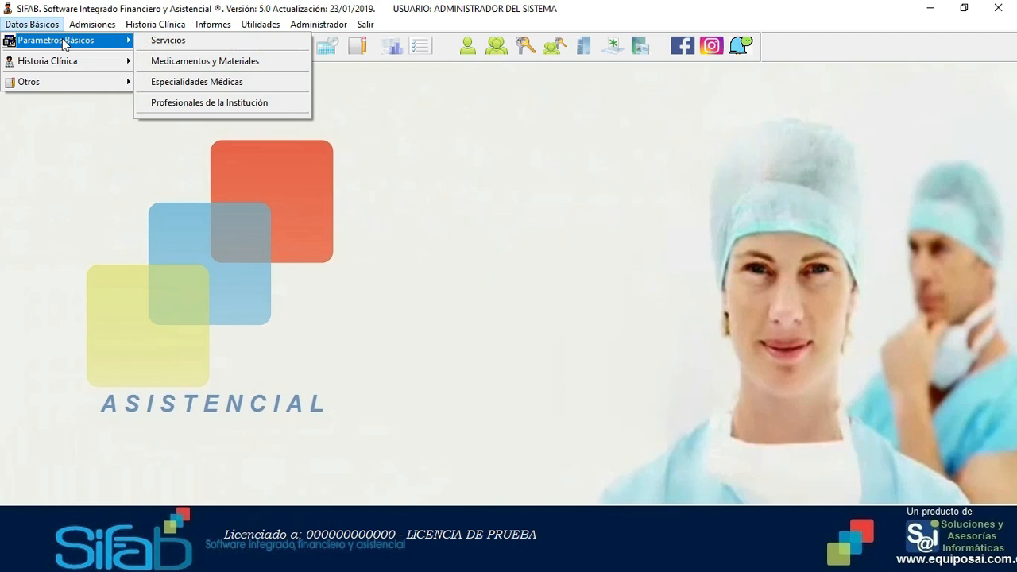
click(199, 105)
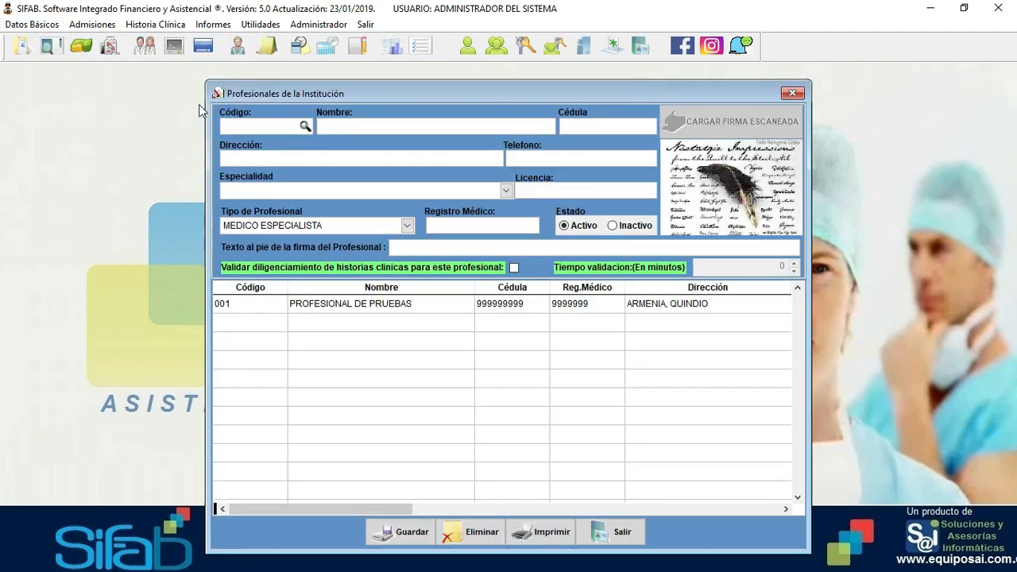
text(001)
key(Return)
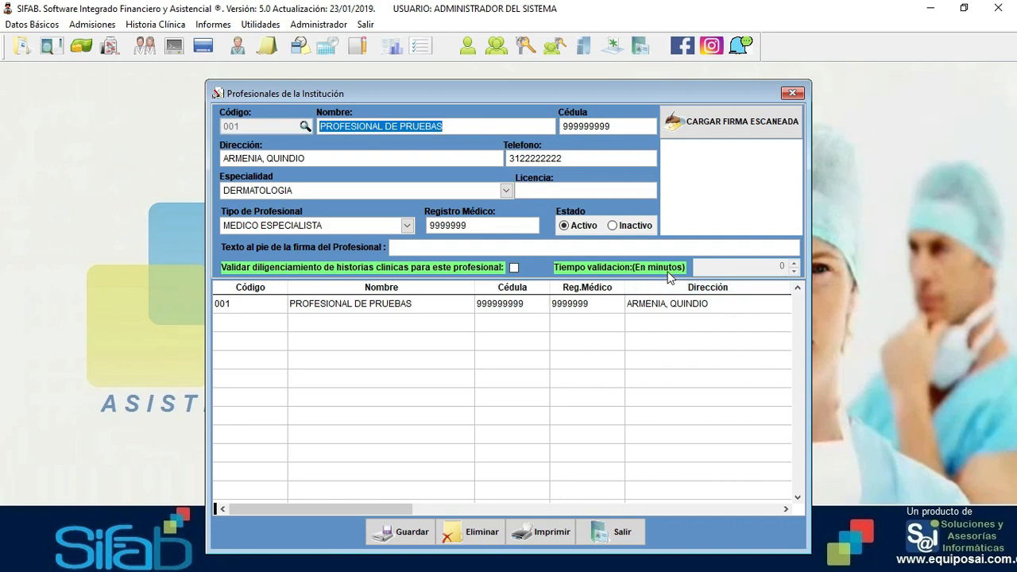
- Close the Profesionales window and show the Datos Básicos > Historia Clínica submenu
mouse_move(715, 270)
mouse_move(767, 272)
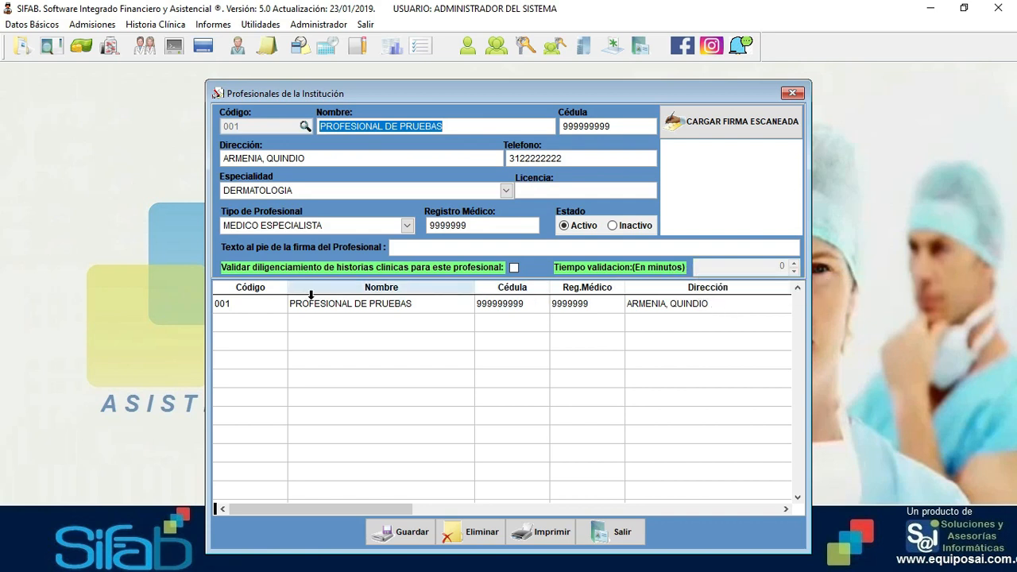
click(616, 531)
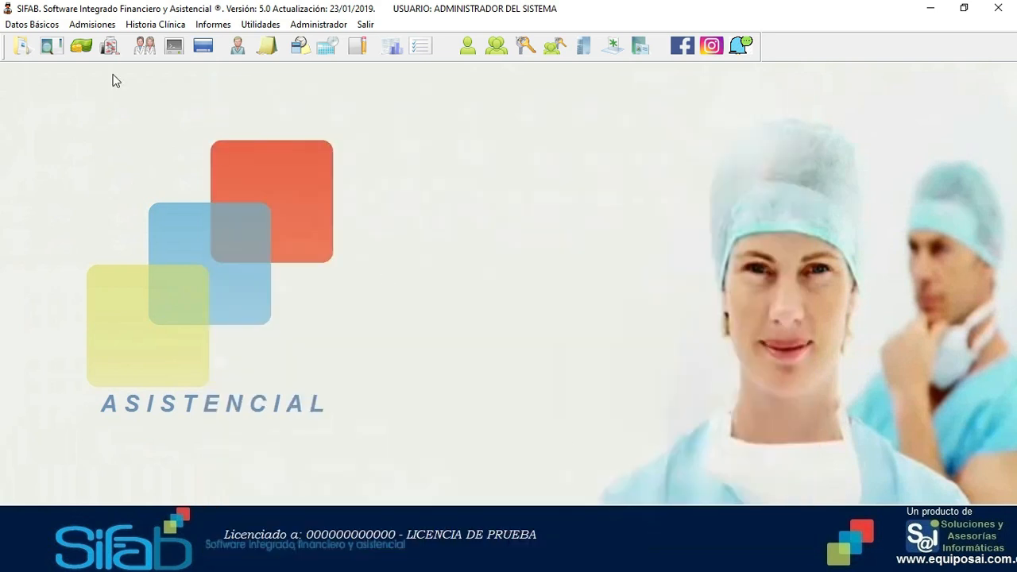
click(35, 23)
mouse_move(54, 66)
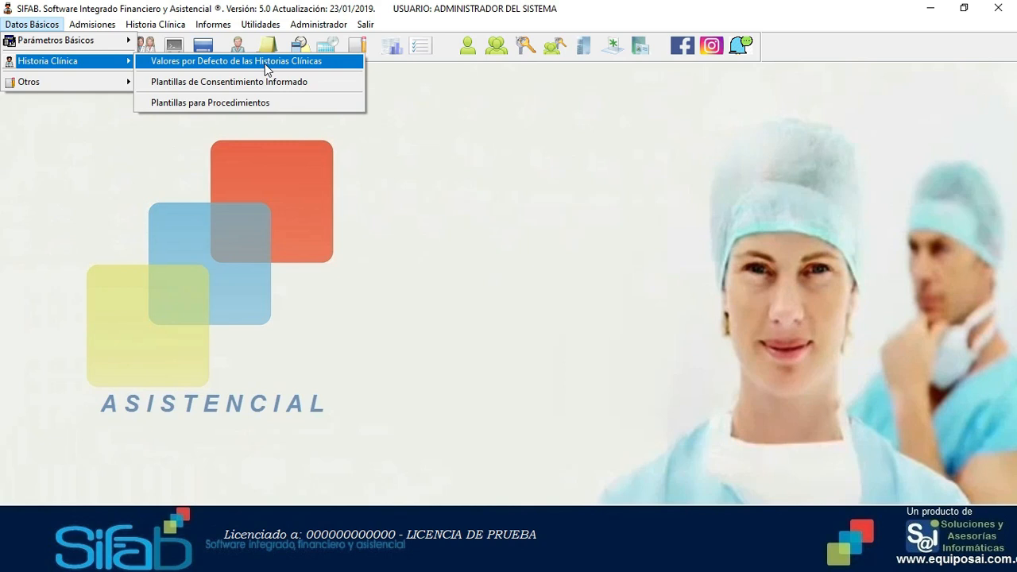
- Load the clinical history defaults for template 00001 CONSULTA MEDICA GENERAL
click(203, 61)
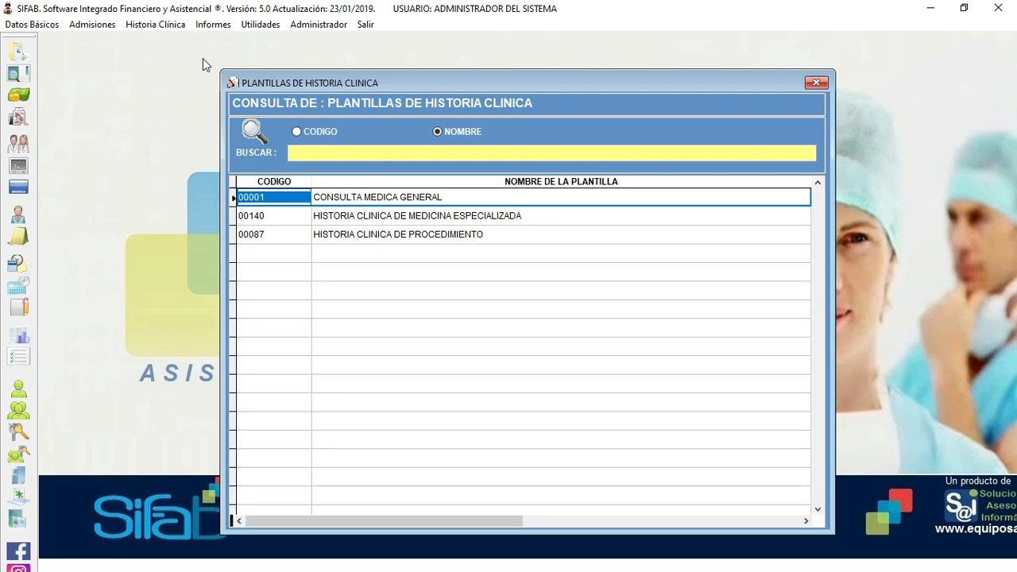
key(Down)
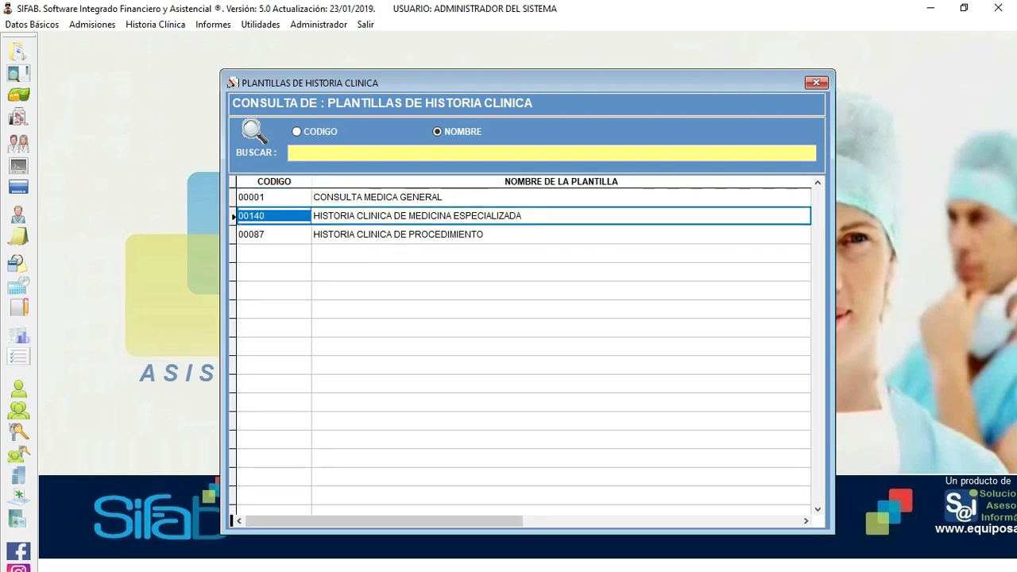
key(Up)
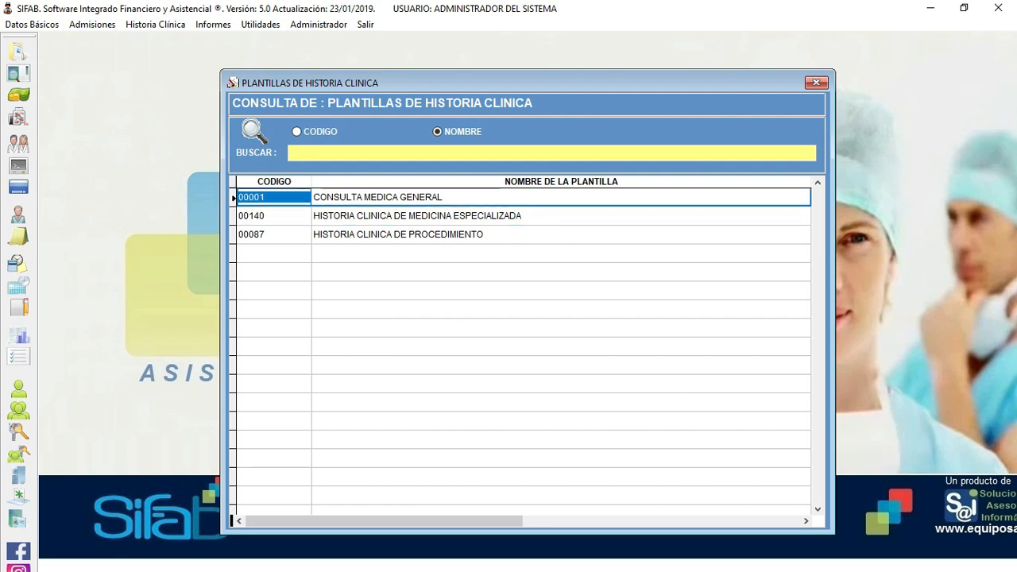
key(Return)
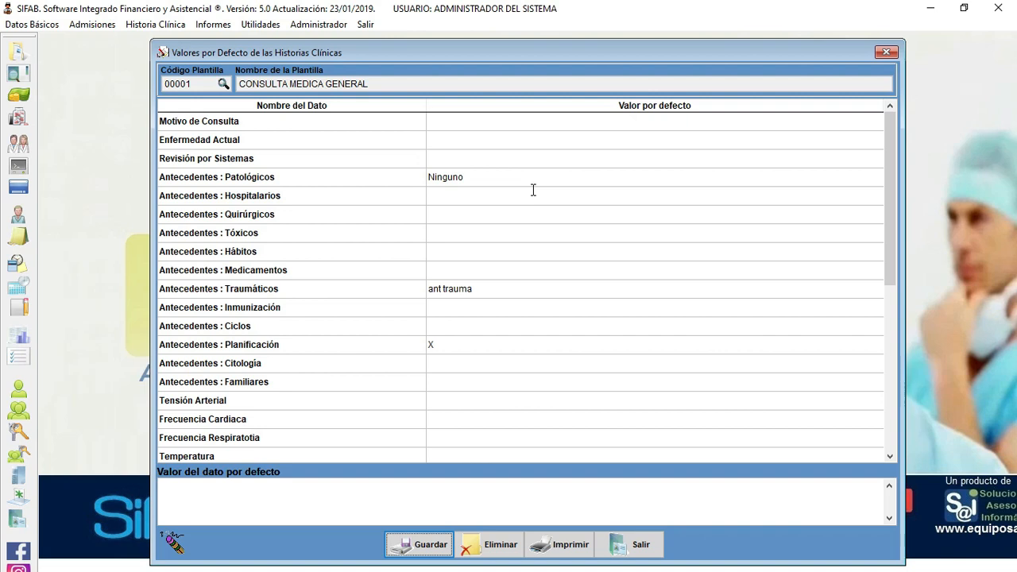
- Enter 'Ninguno - Prueba' as the Quirúrgicos default, save and confirm it, then exit
click(444, 216)
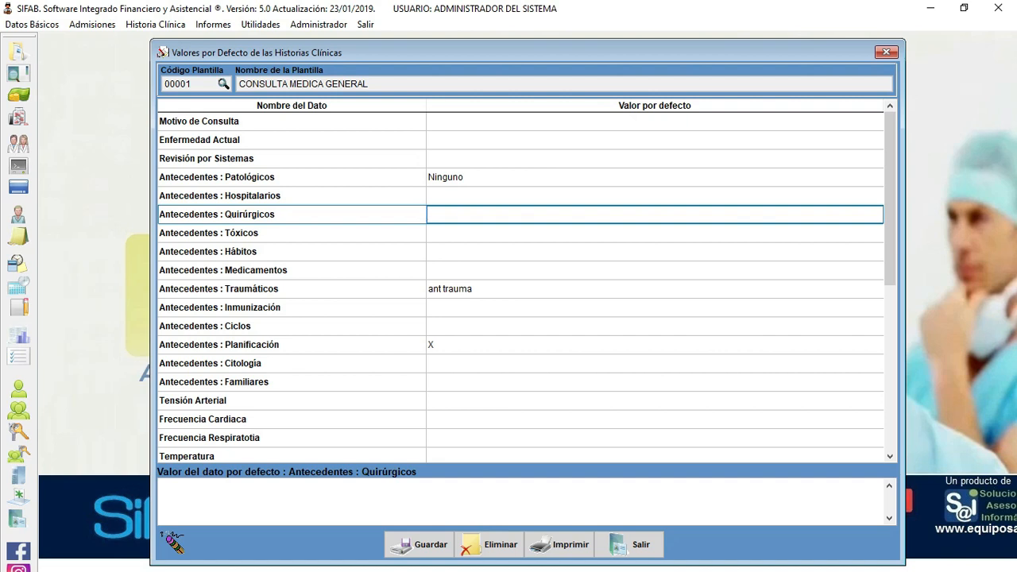
click(321, 504)
text(Ningun)
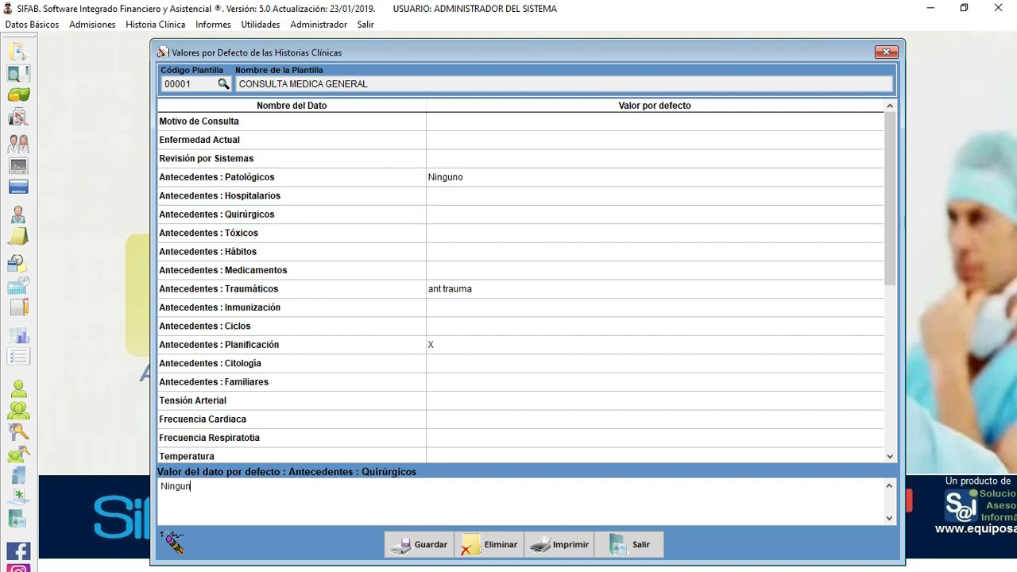
text(o - Prueba)
click(414, 546)
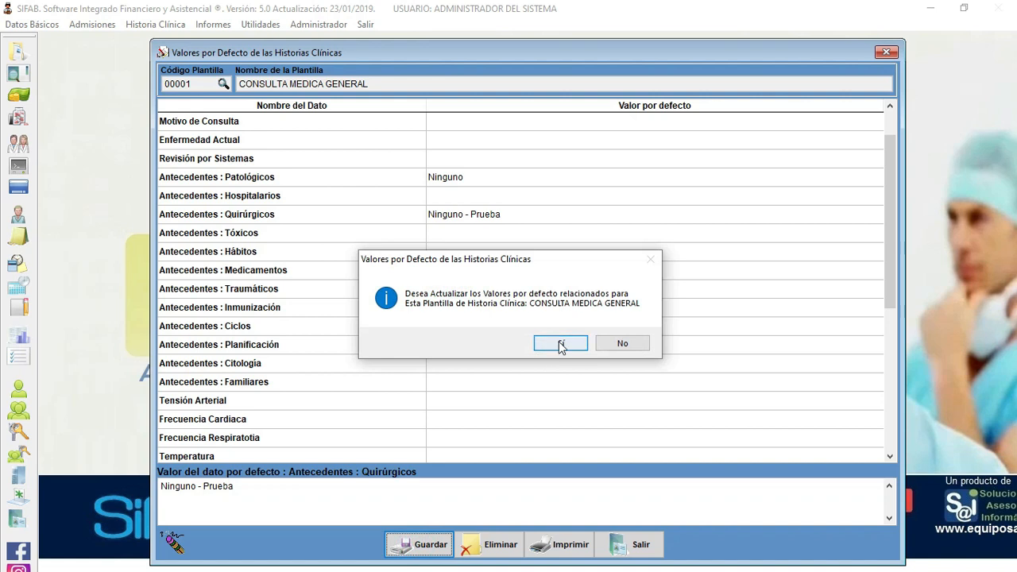
click(560, 344)
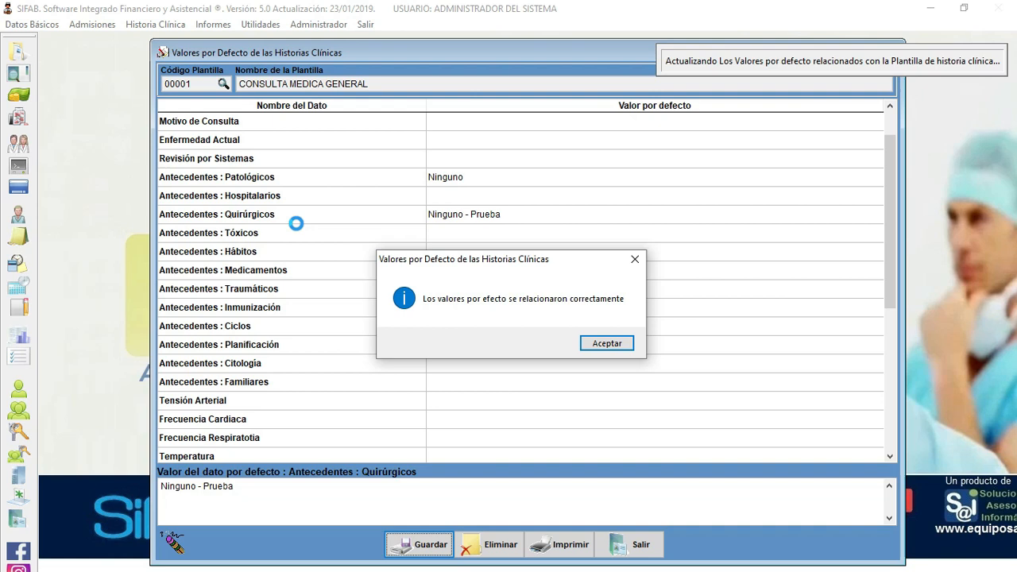
click(598, 343)
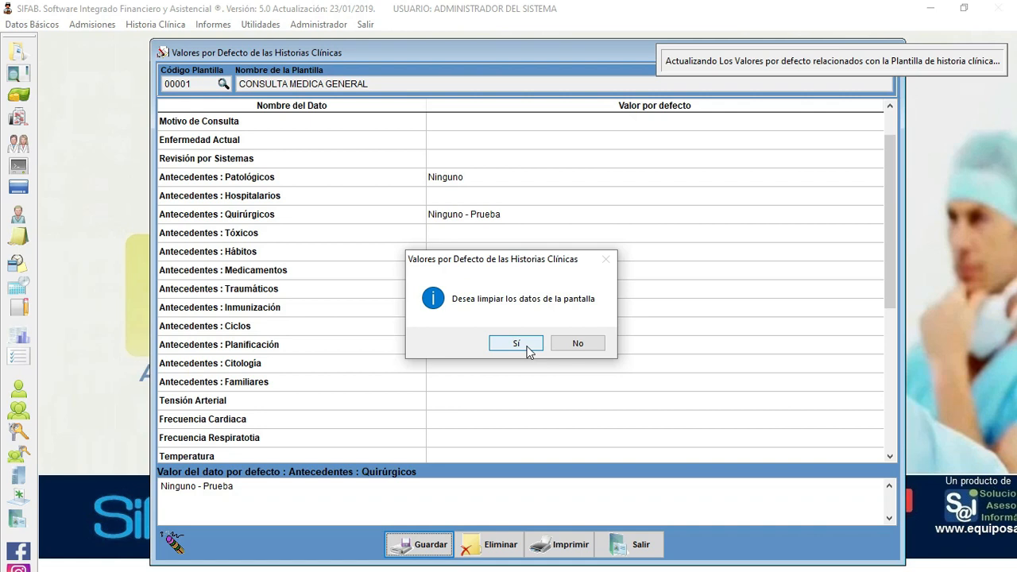
click(528, 349)
click(633, 548)
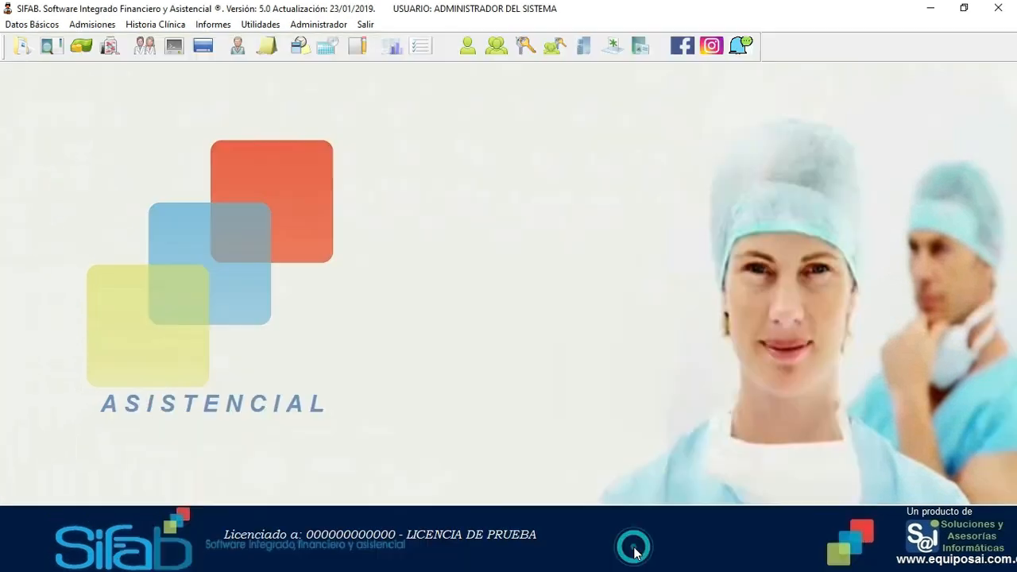
- Open Historia Clínica de Medicina General, confirm Quirúrgicos shows 'Ninguno - Prueba', then close it
click(165, 25)
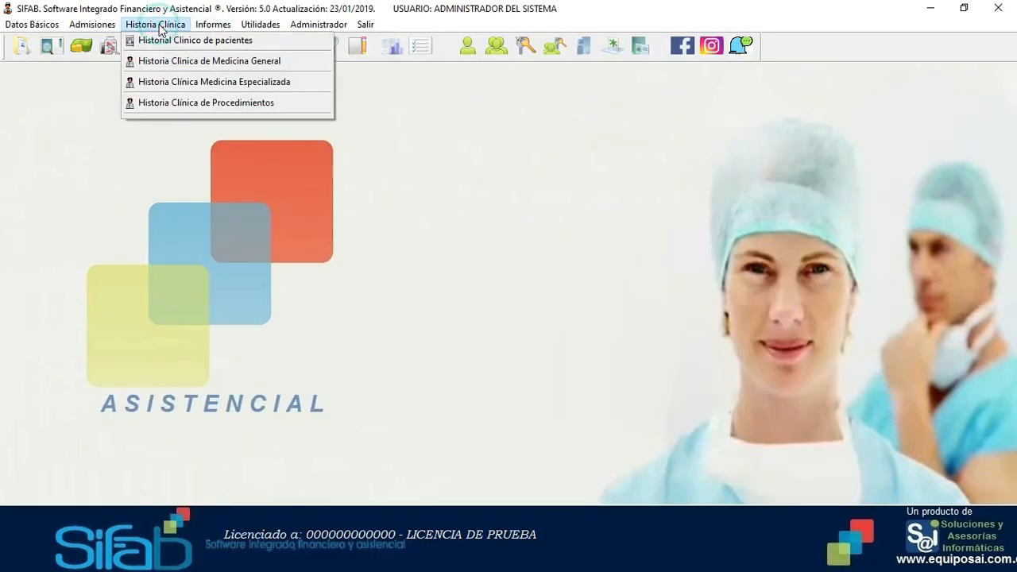
click(204, 60)
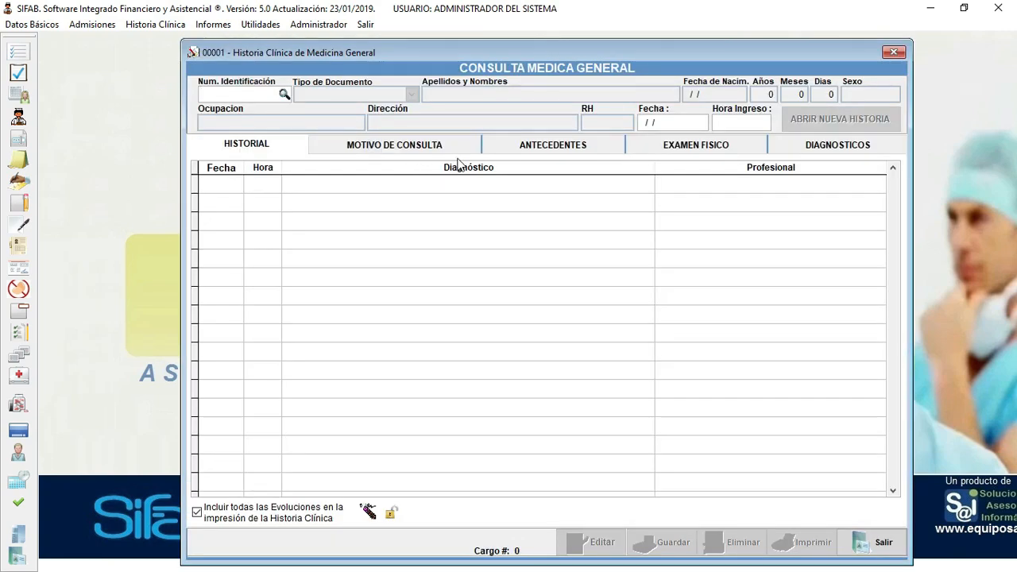
click(541, 150)
click(688, 148)
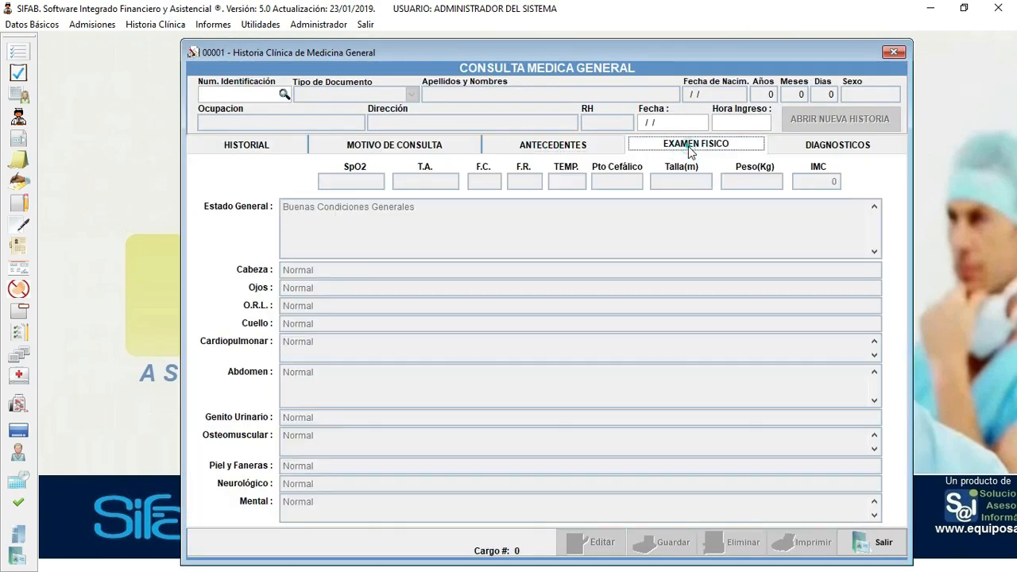
click(582, 150)
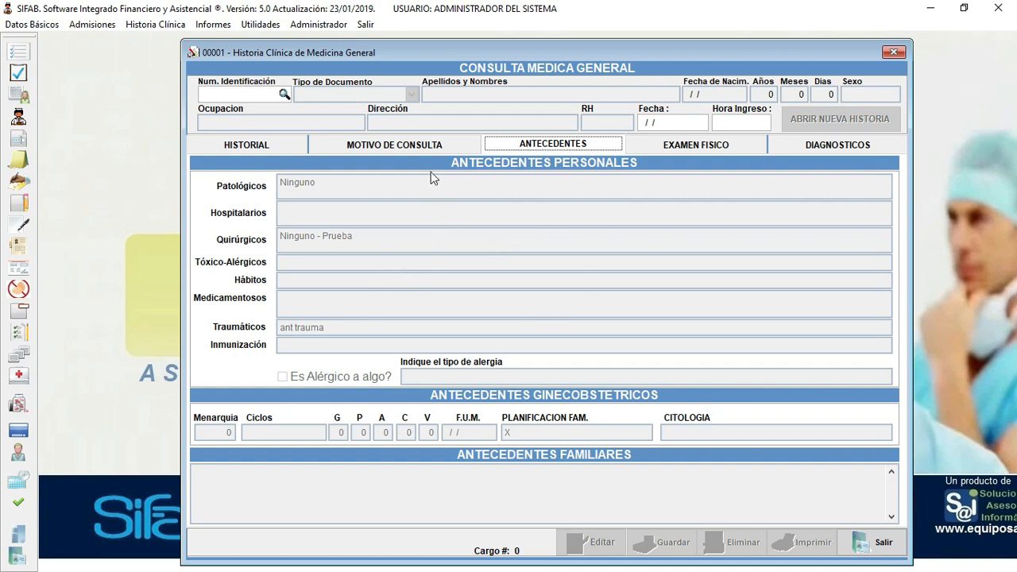
click(874, 542)
click(32, 24)
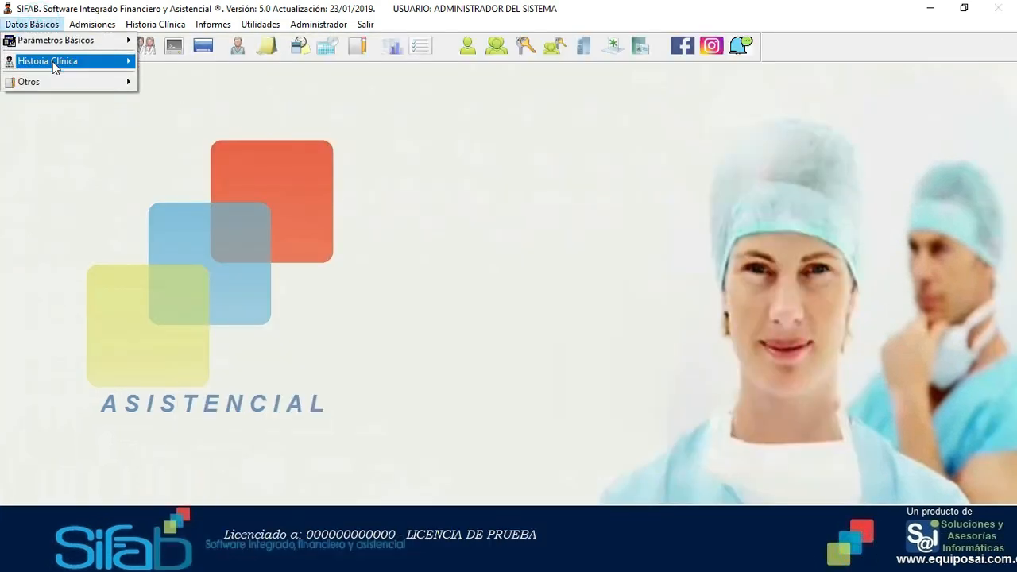
mouse_move(52, 64)
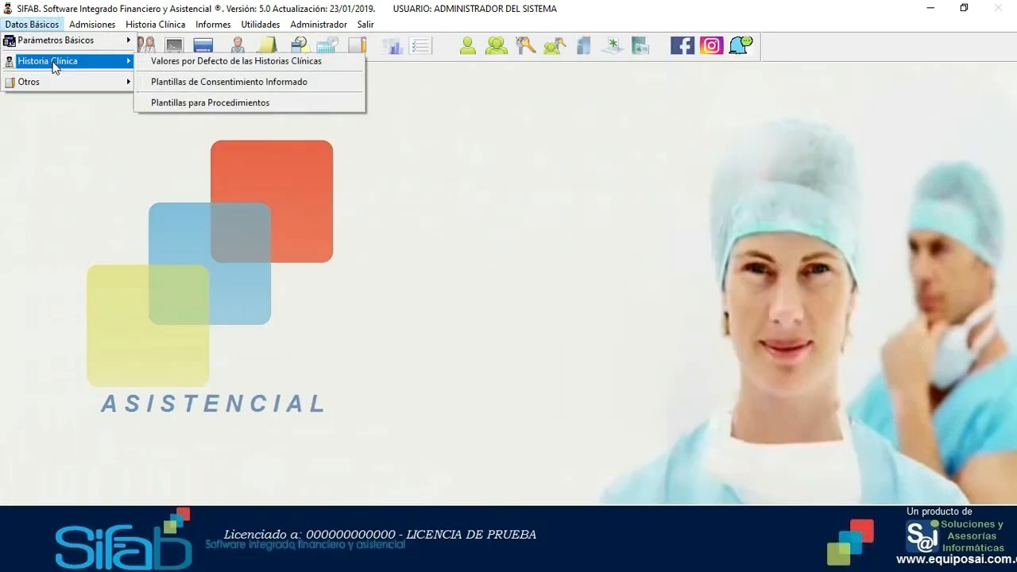
click(273, 82)
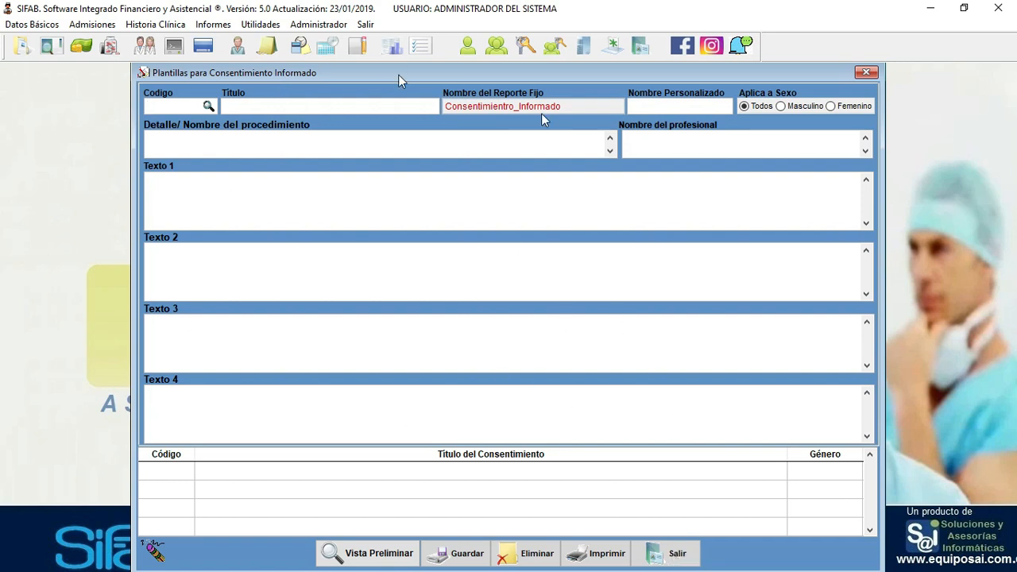
click(665, 554)
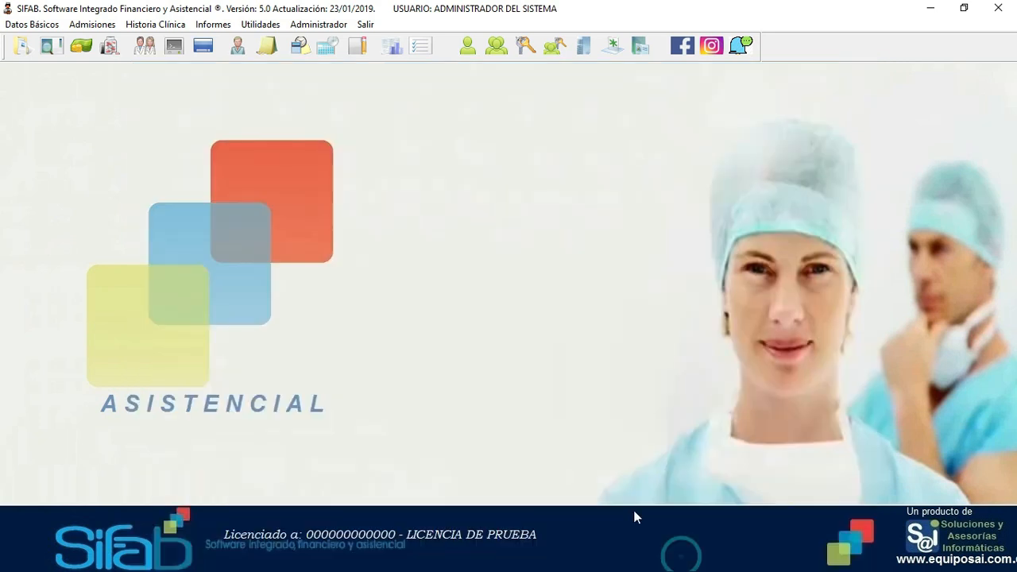
- Open Plantillas para Procedimientos from Datos Básicos > Historia Clínica
click(32, 24)
mouse_move(49, 62)
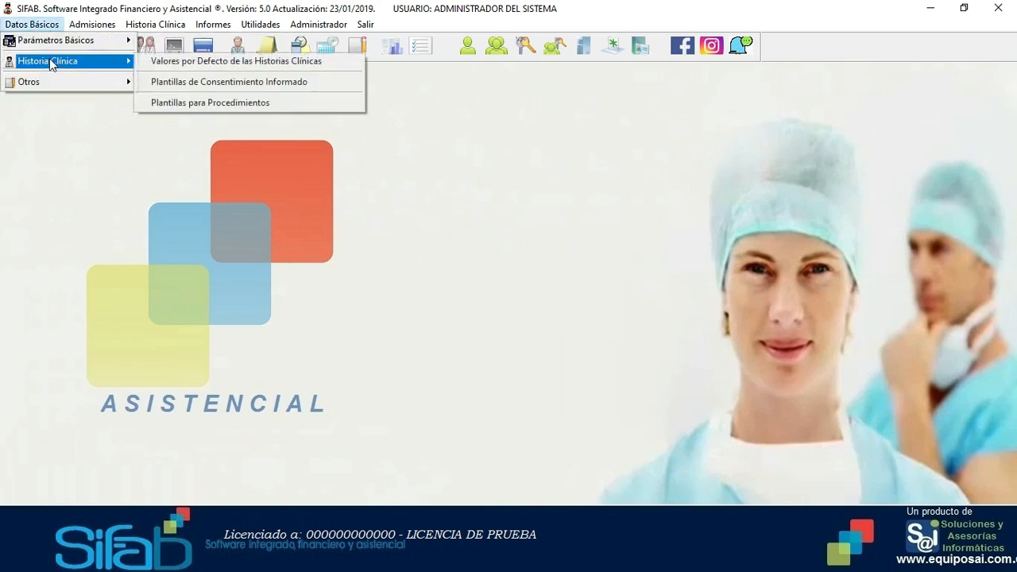
click(245, 103)
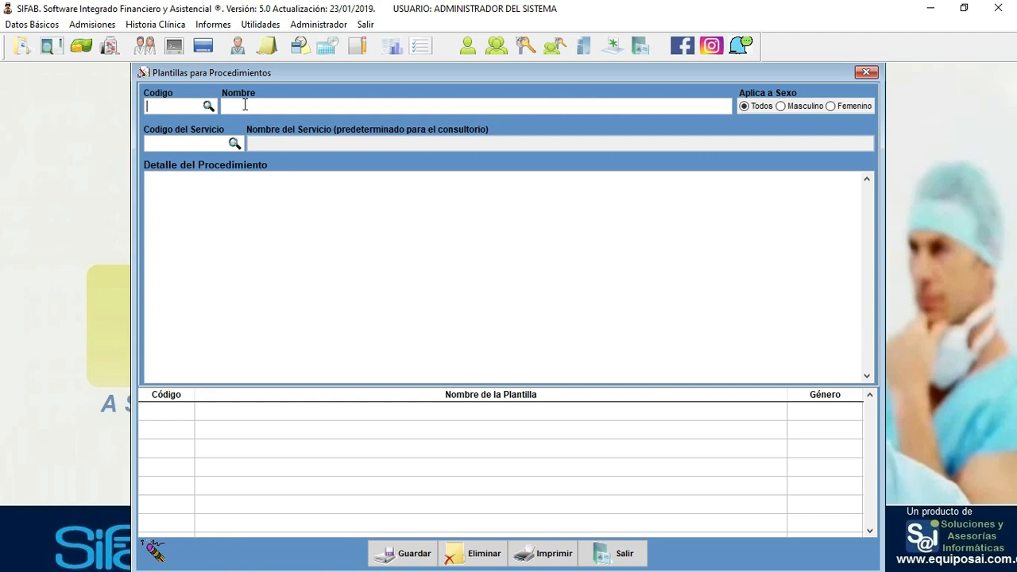
- Enter code 001 and the name 'PROCEDIMIENTO DE PRUEBA' in capitals
text(001)
key(Return)
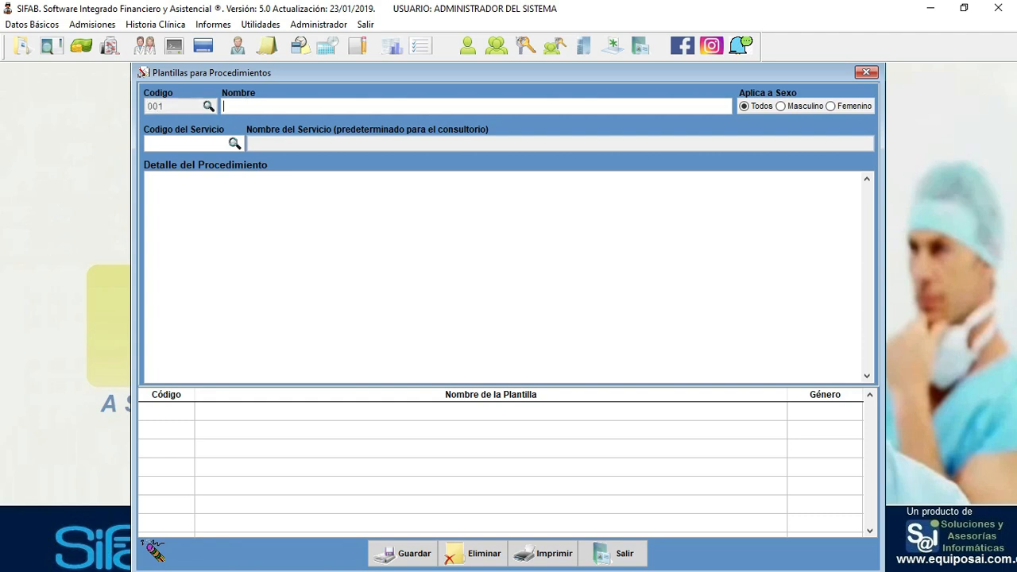
text(procedimiento)
key(BackSpace)
key(BackSpace)
key(BackSpace)
key(BackSpace)
key(BackSpace)
key(BackSpace)
key(BackSpace)
key(BackSpace)
key(BackSpace)
key(BackSpace)
key(BackSpace)
key(BackSpace)
key(BackSpace)
key(Caps_Lock)
text(PROCEDI)
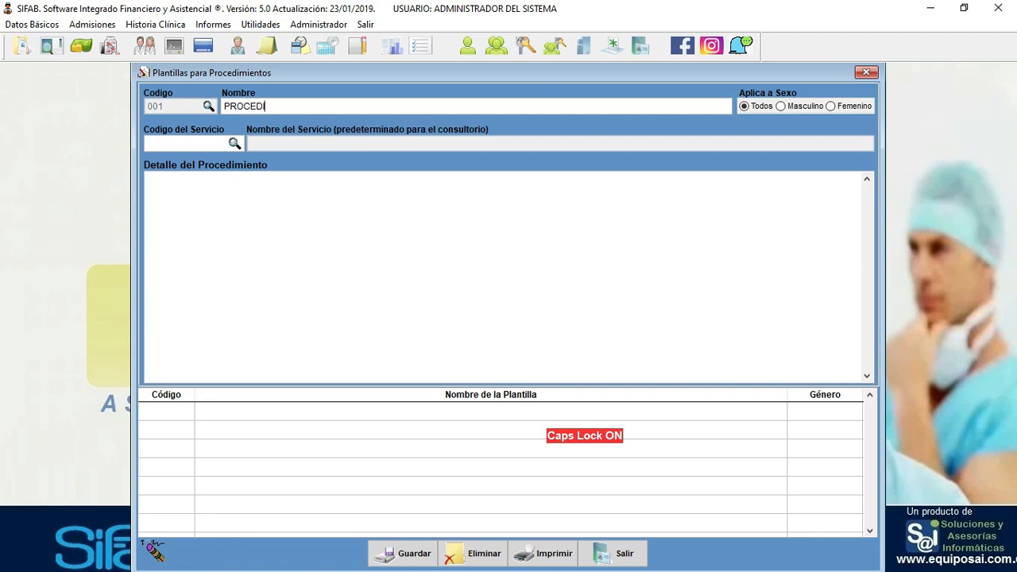
text(MIENTO DE PRUEBA)
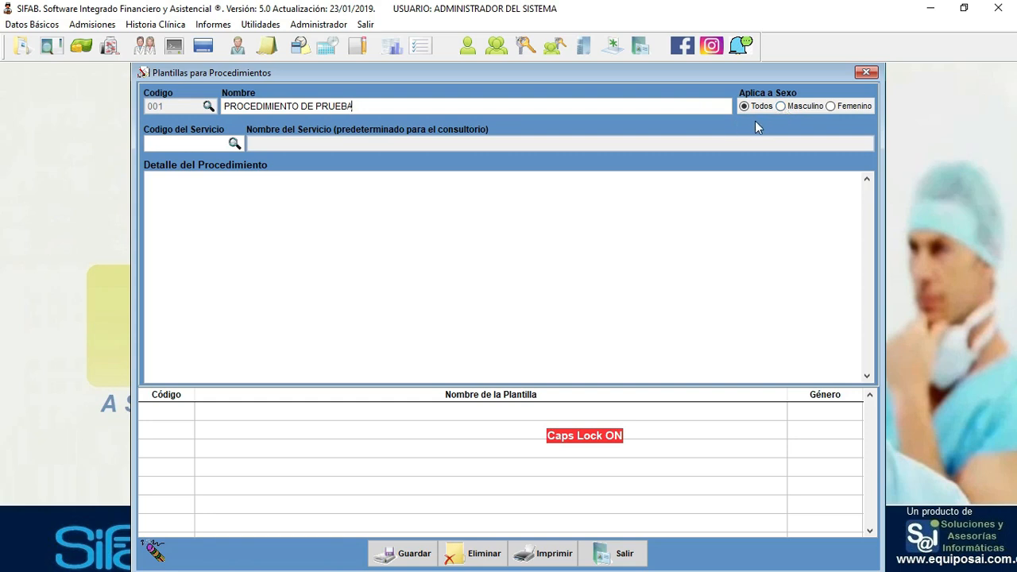
- Search services for TERAPIA and assign 998301 FOTOTERAPIA CONTINUA to the template
click(157, 143)
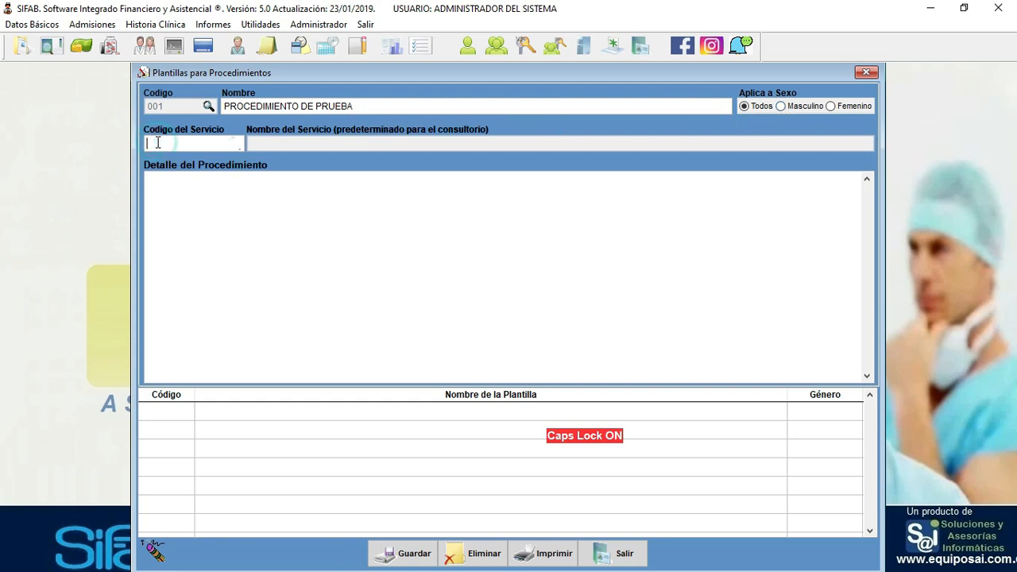
key(Return)
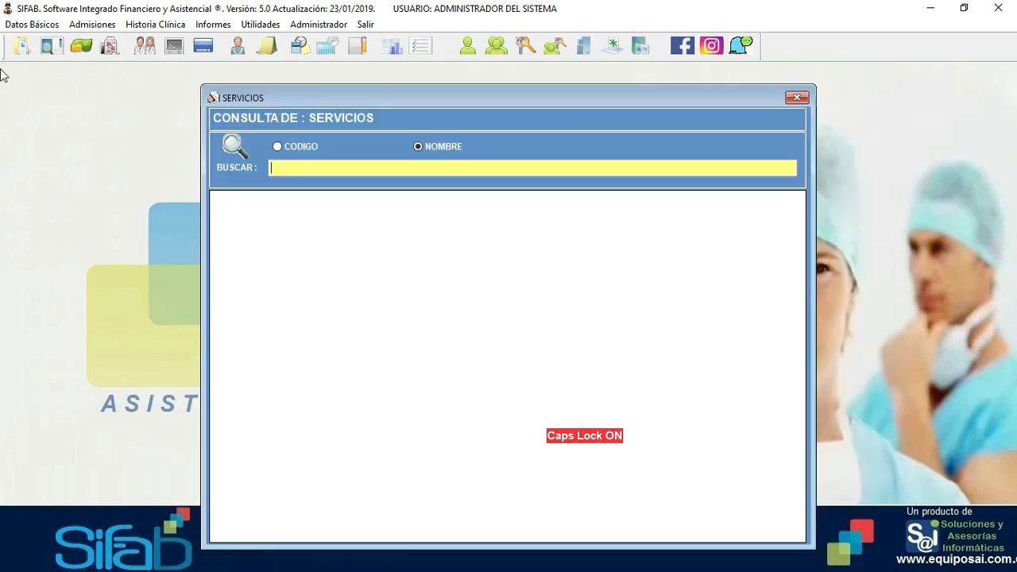
text(TERAPIA)
key(Return)
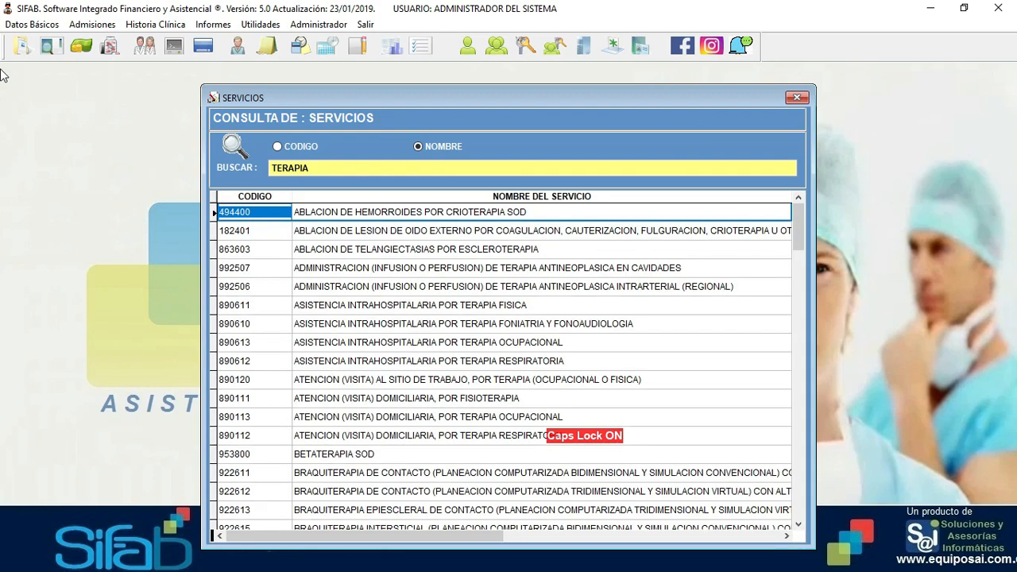
key(Down)
key(Down)
key(Down)
key(Down)
key(Down)
key(Down)
key(Down)
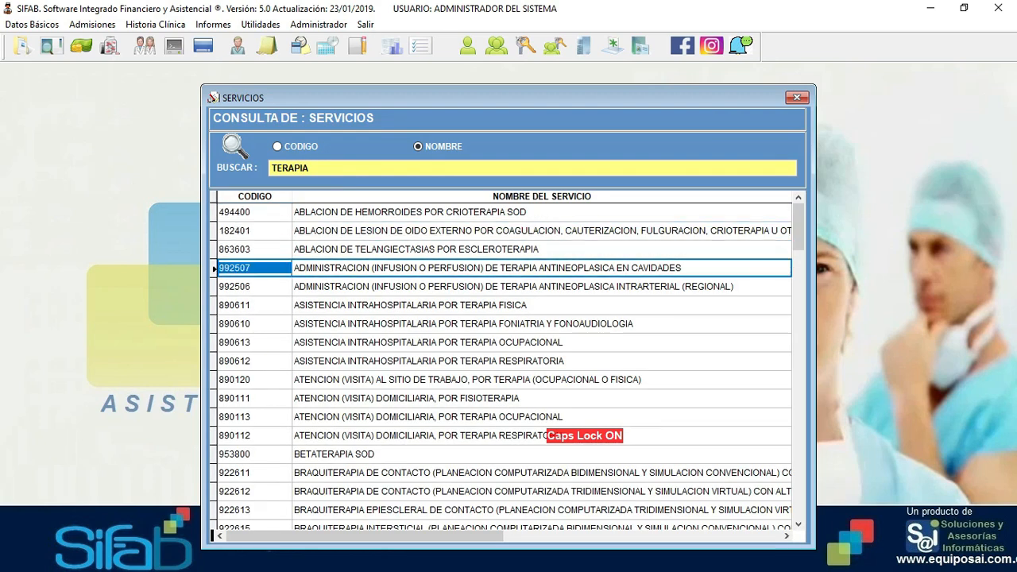
key(Down)
key(Down)
key(Down)
key(Down)
key(Down)
key(Down)
key(Down)
key(Down)
key(Down)
key(Down)
key(Down)
key(Down)
key(Down)
key(Down)
key(Down)
key(Down)
key(Down)
key(Down)
key(Down)
key(Down)
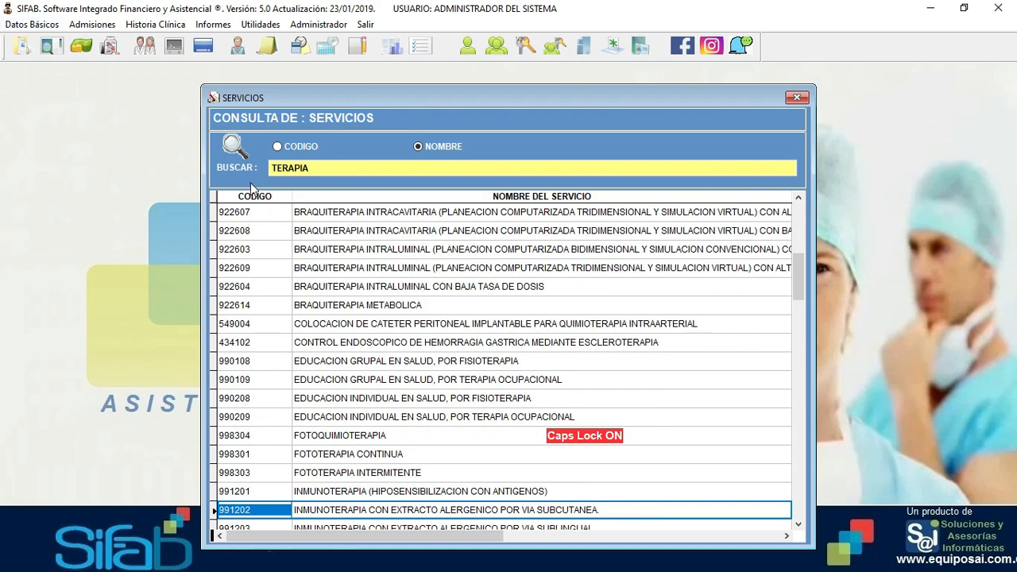
click(413, 453)
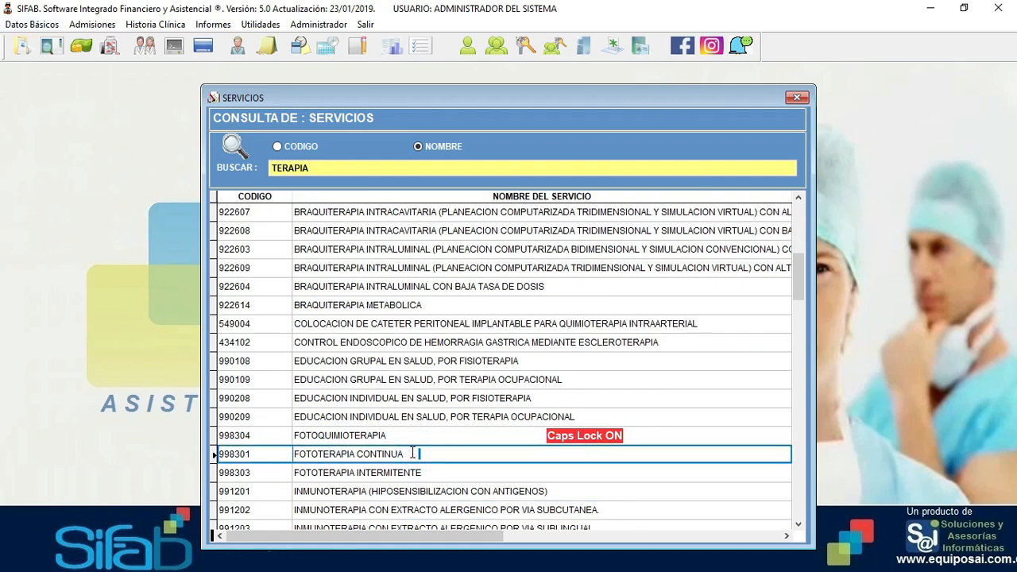
double_click(413, 453)
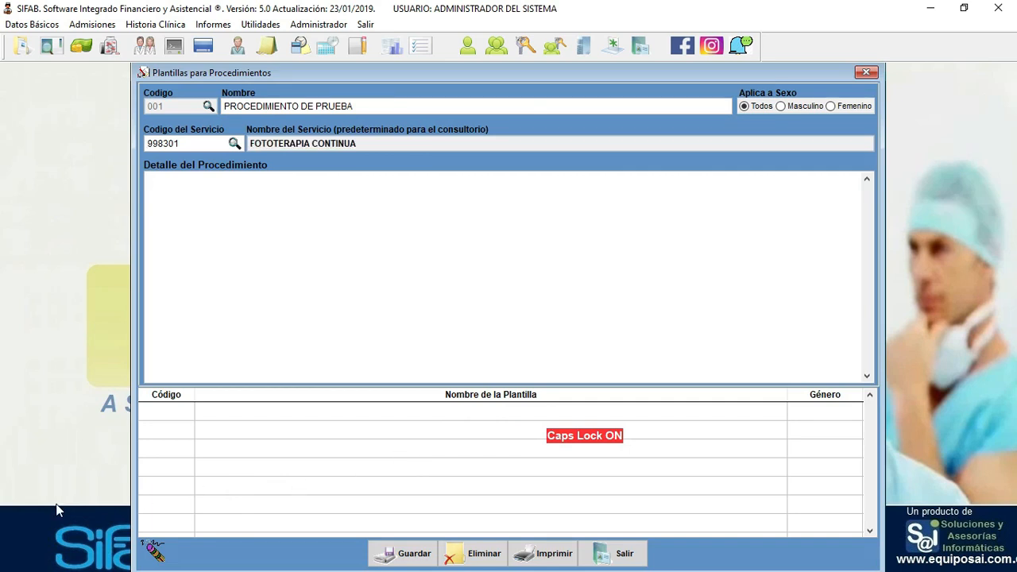
- Describe the procedure as 'ESTE ES EL TEXTO DE LA FOTOTERAPIA CONTINUA' and save template 001
click(250, 210)
text(ESTE ES EL TEXTO)
text( DE LA FO)
text(TOTERAPIA)
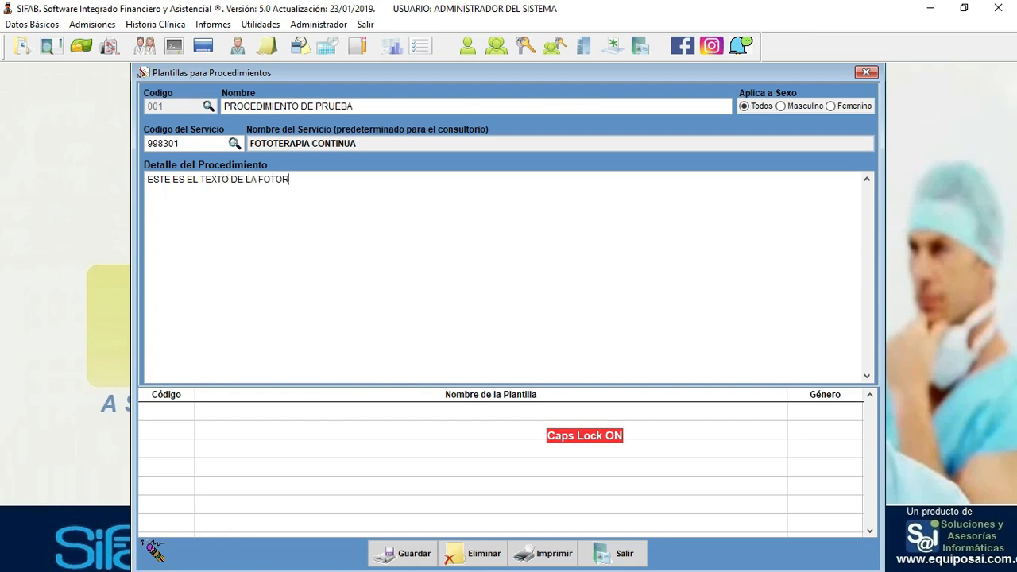
text( CONTINUA)
click(404, 552)
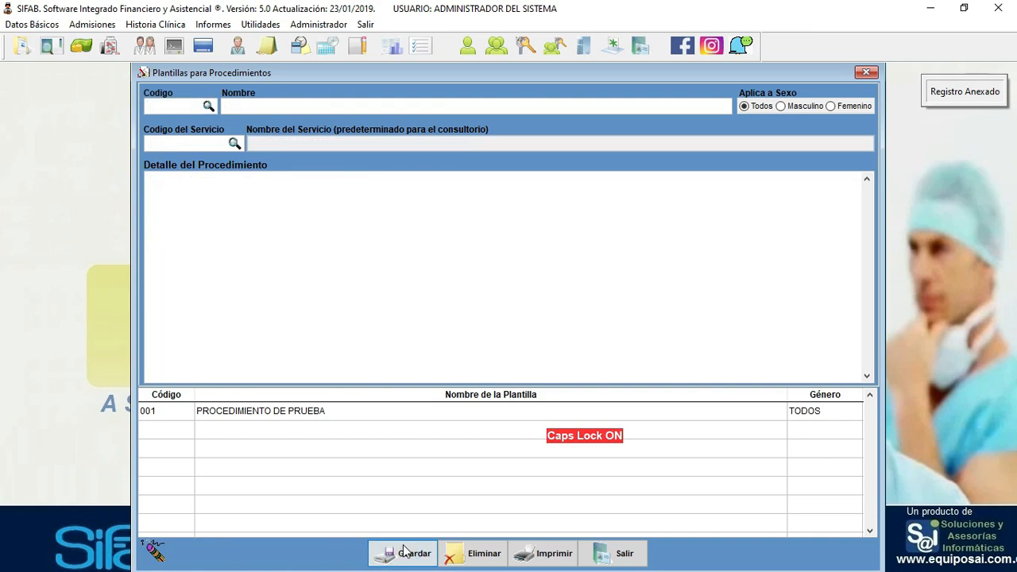
- Enter template code 002 with the name 'PROCEDIMIENTO DE PRUEBA 2'
text(002)
key(Return)
text(PROCEDIMIENTO DE PRI)
text(UE)
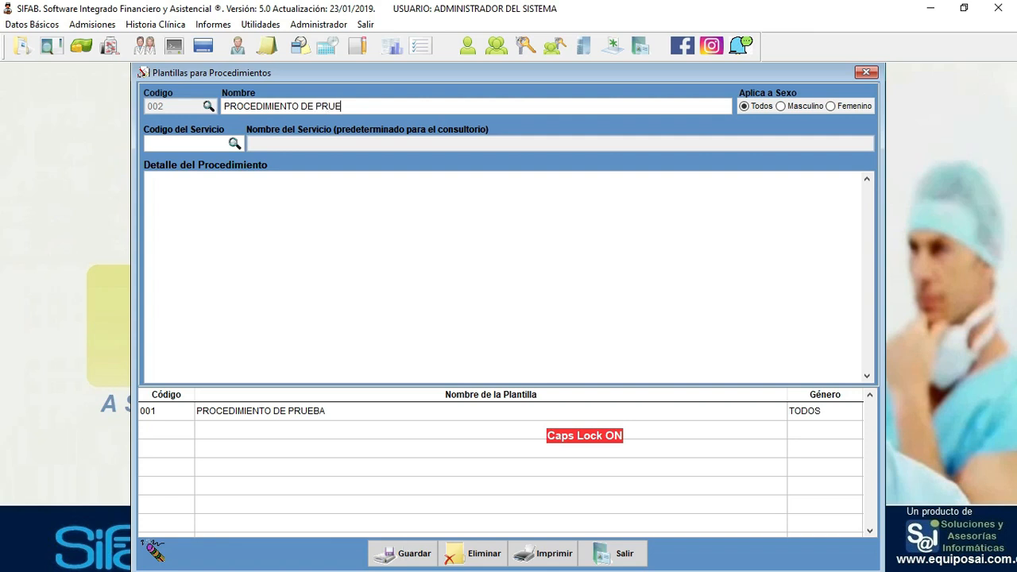
text(BA 2)
- Search services for TRATAMIENTO and assign service 893106 to the template
click(168, 145)
key(Return)
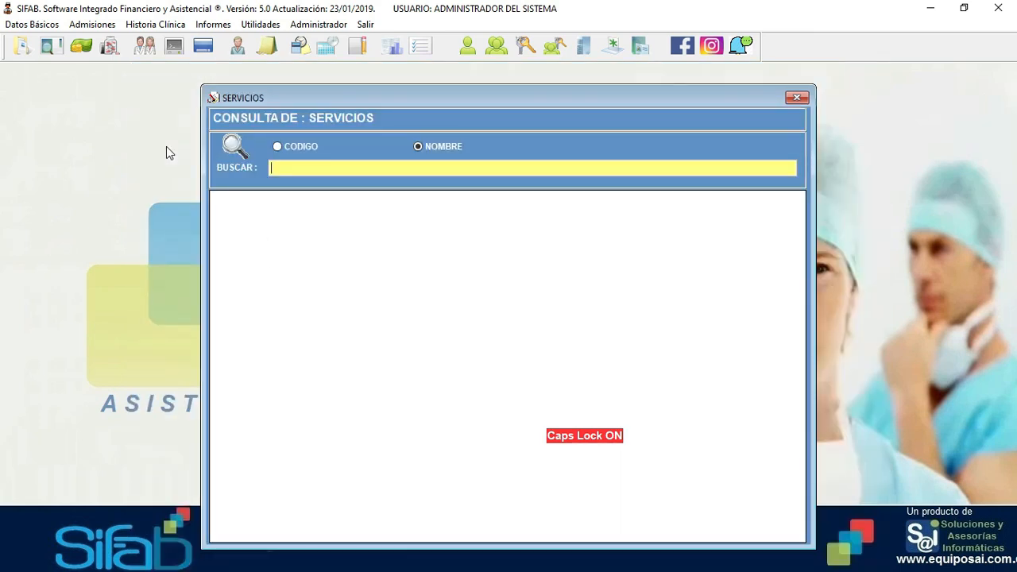
text(TRATAMIENTO)
key(Return)
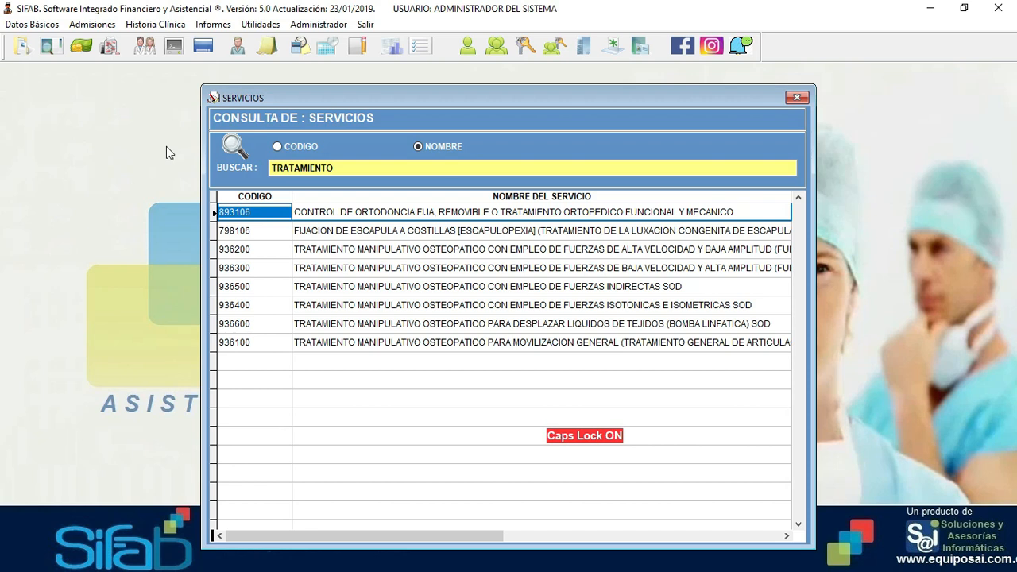
key(Return)
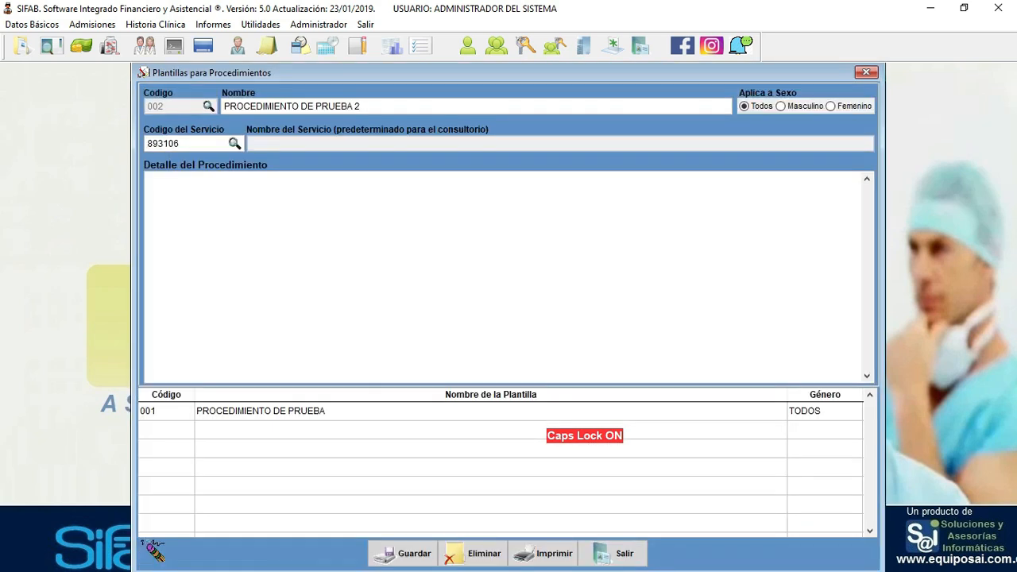
- Describe it as 'ESTE ES EL TEXTO DE LA ORTODONCIA' and save the template
text(ESTE ES)
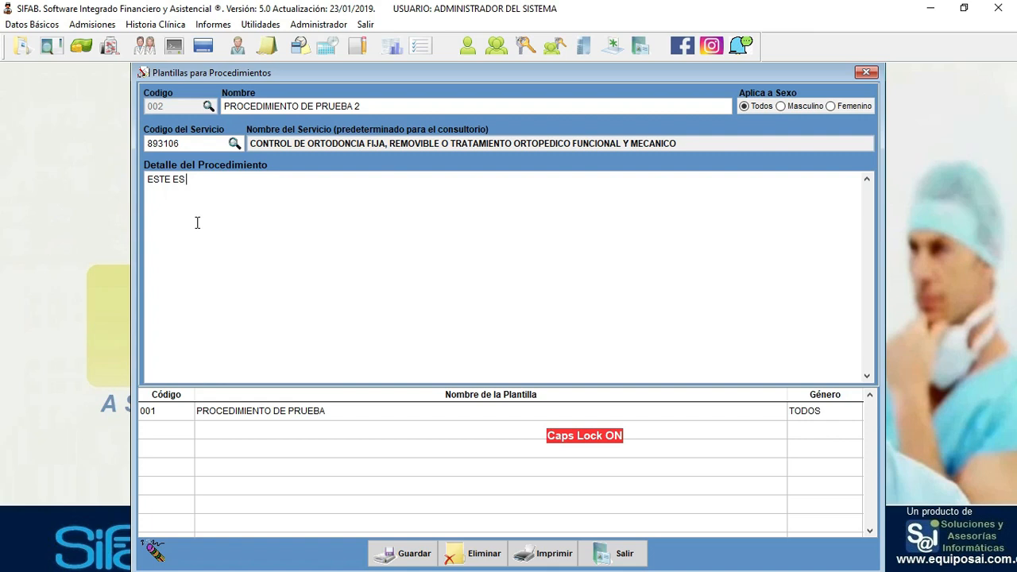
text(EL TEXTO DE LA ORTODONCIA)
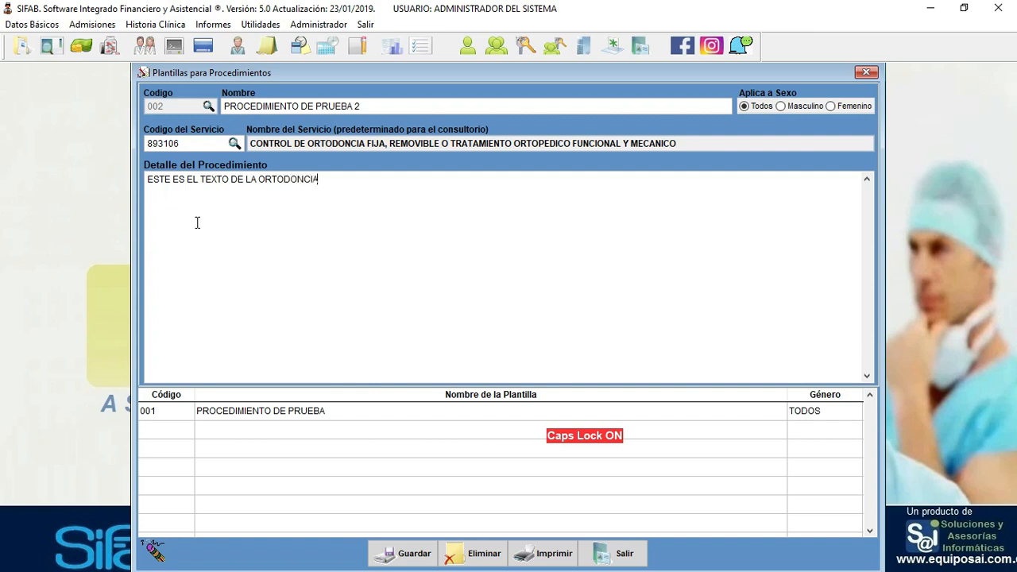
click(401, 547)
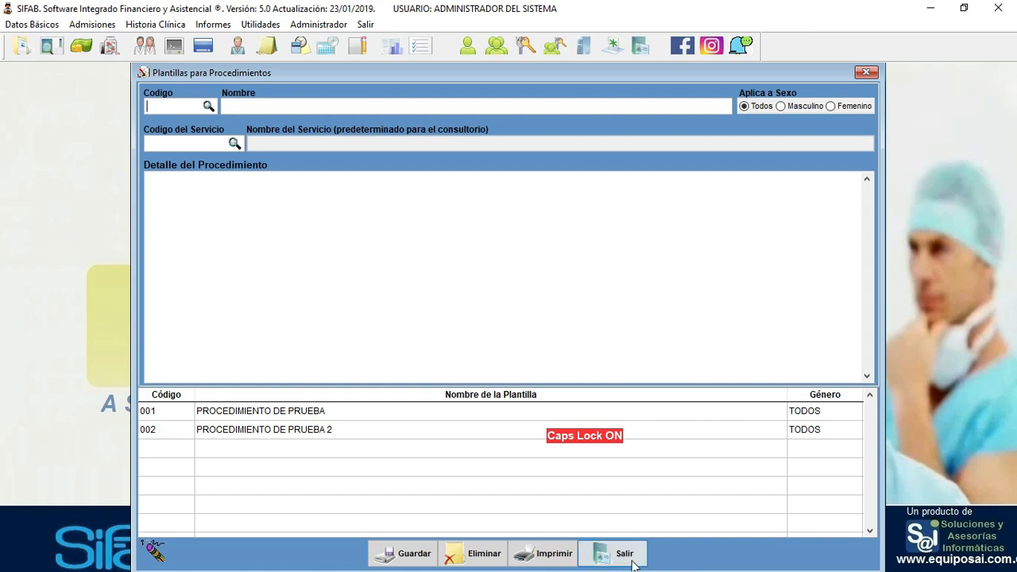
click(629, 561)
- Open the Diagnósticos catalogue from Datos Básicos > Otros
click(32, 24)
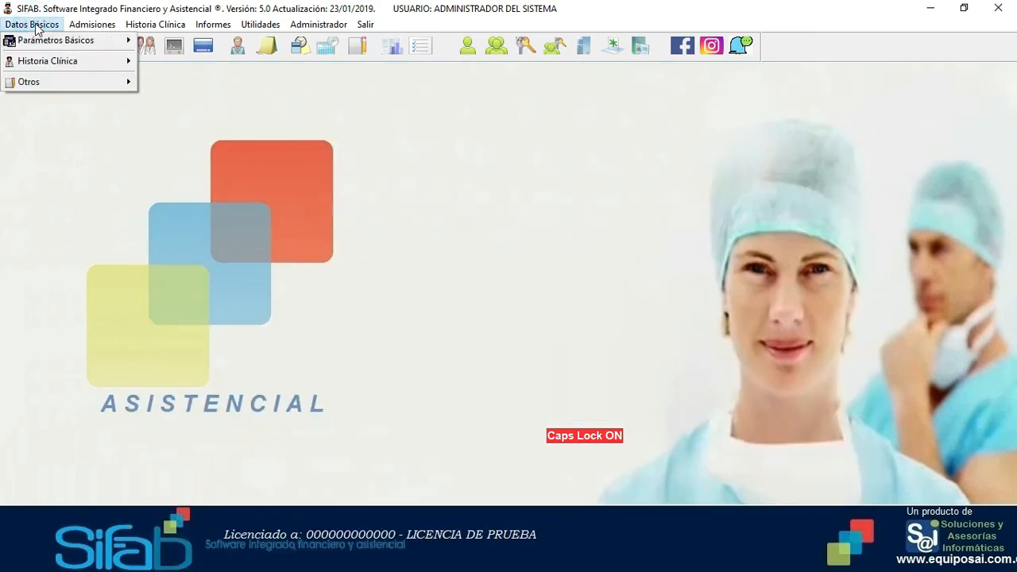
mouse_move(51, 81)
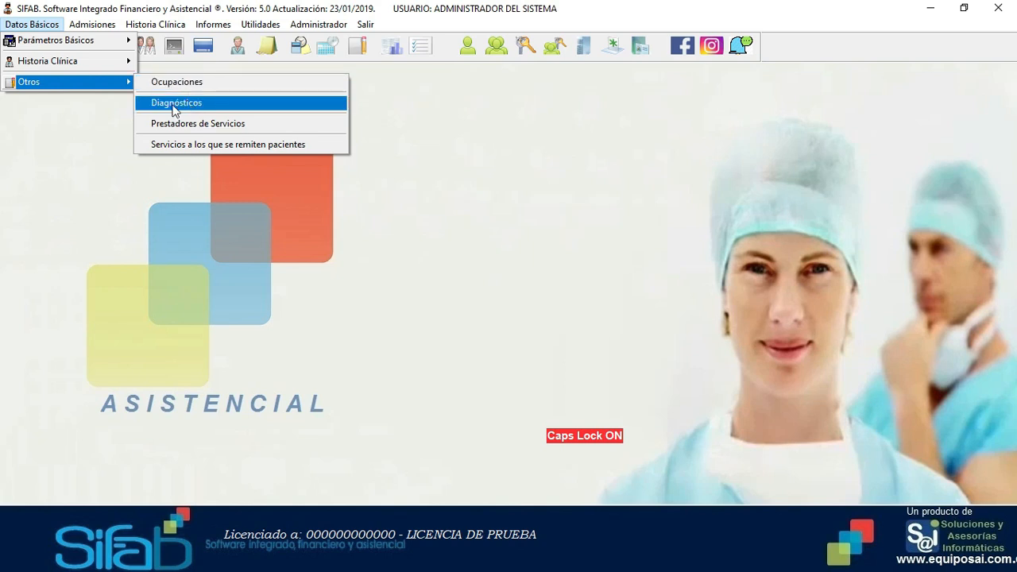
click(173, 104)
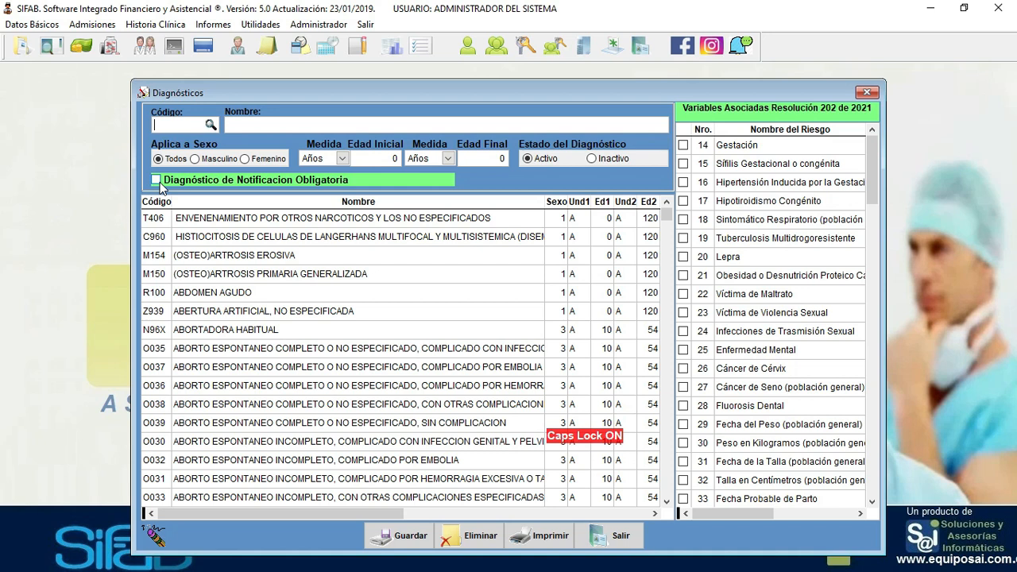
- Search diagnoses for INFECCION and load A068 INFECCION AMEBIANA DE OTRAS LOCALIZACIONES
key(Return)
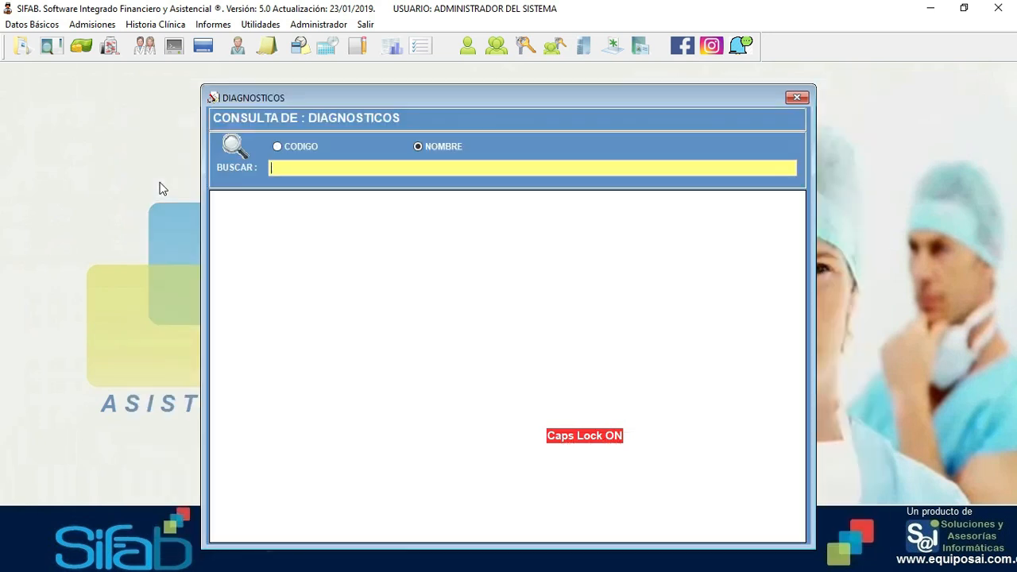
text(INFECCION)
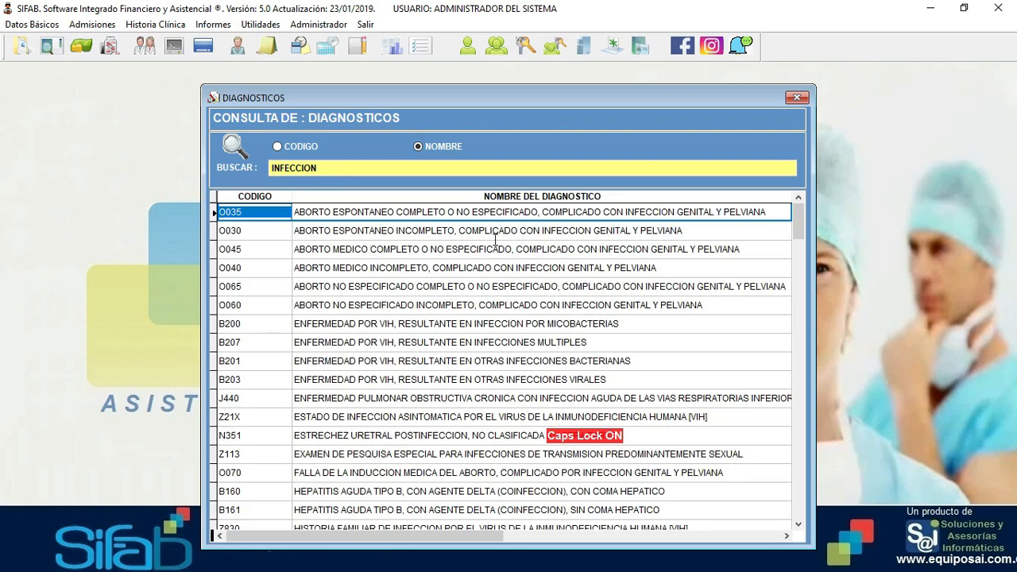
scroll(400, 428, down, 3)
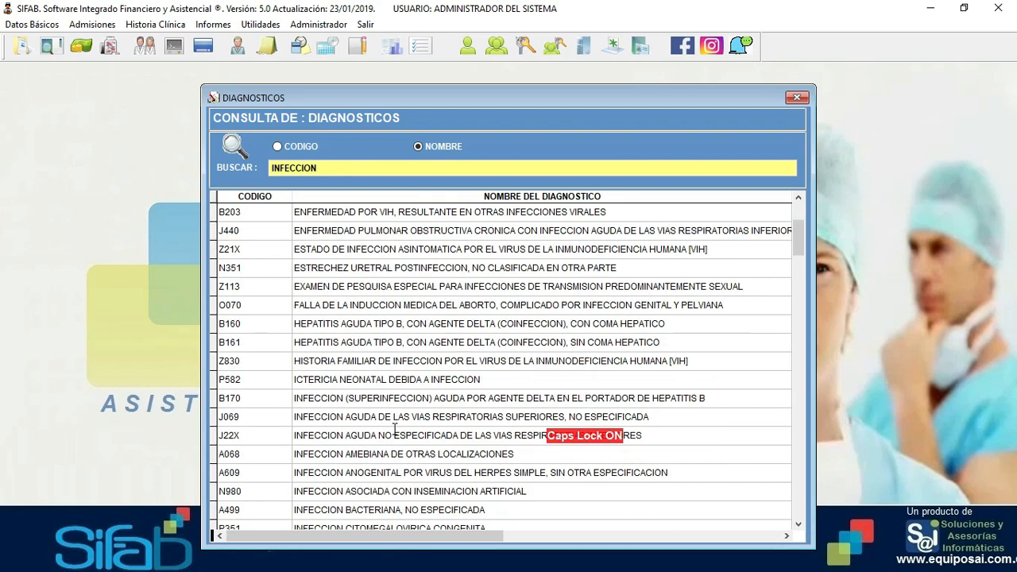
double_click(300, 455)
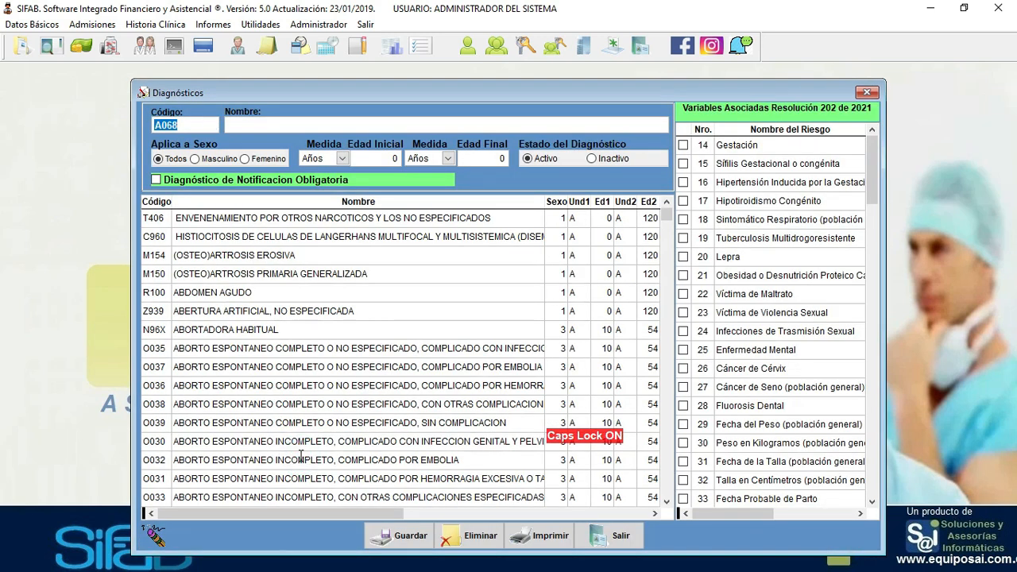
key(Return)
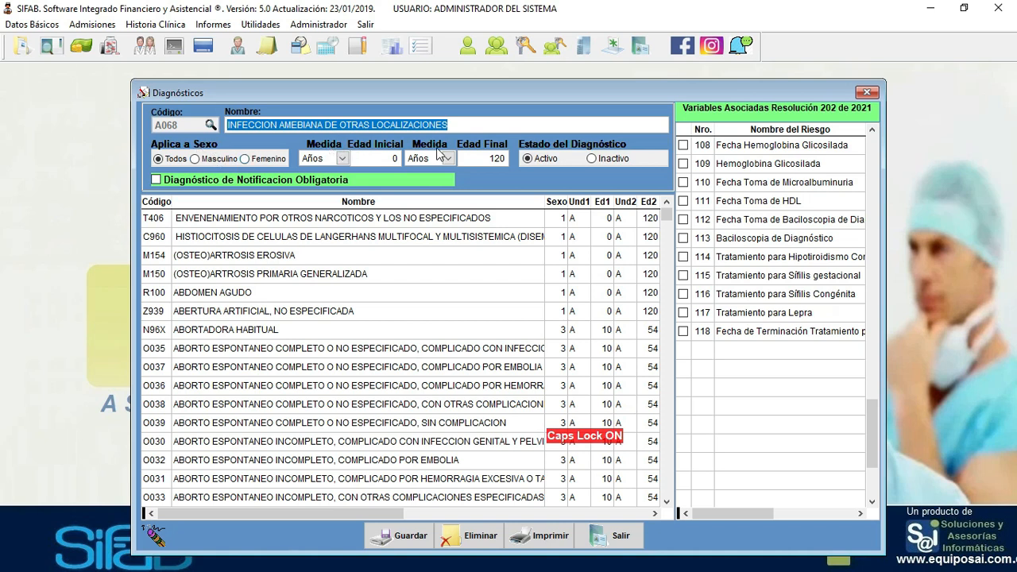
- Check the starting age unit stays in years, then close the catalogue
click(342, 159)
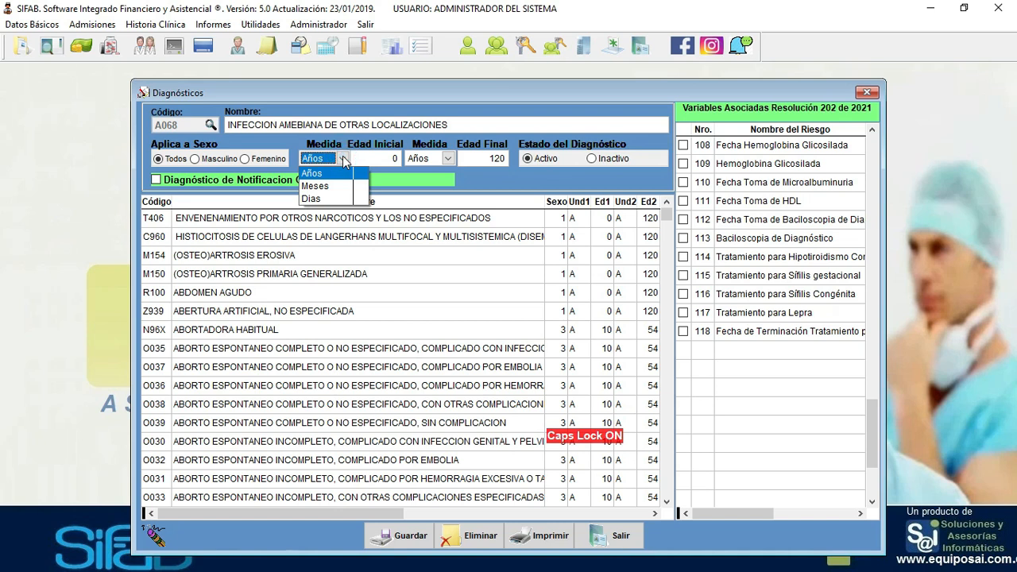
click(606, 192)
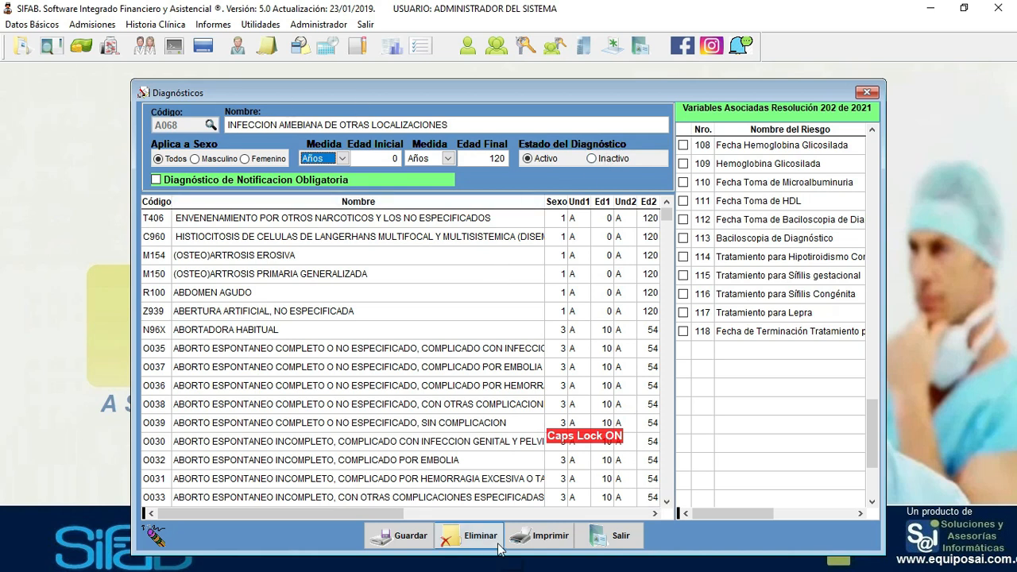
click(616, 537)
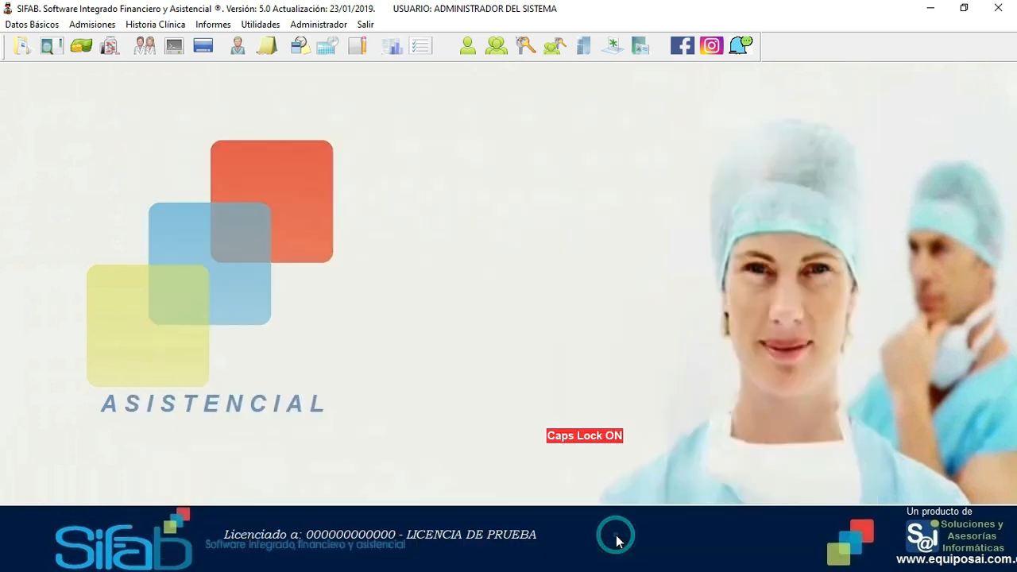
- Open Admisión de Pacientes from the Admisiones menu
click(52, 27)
mouse_move(52, 78)
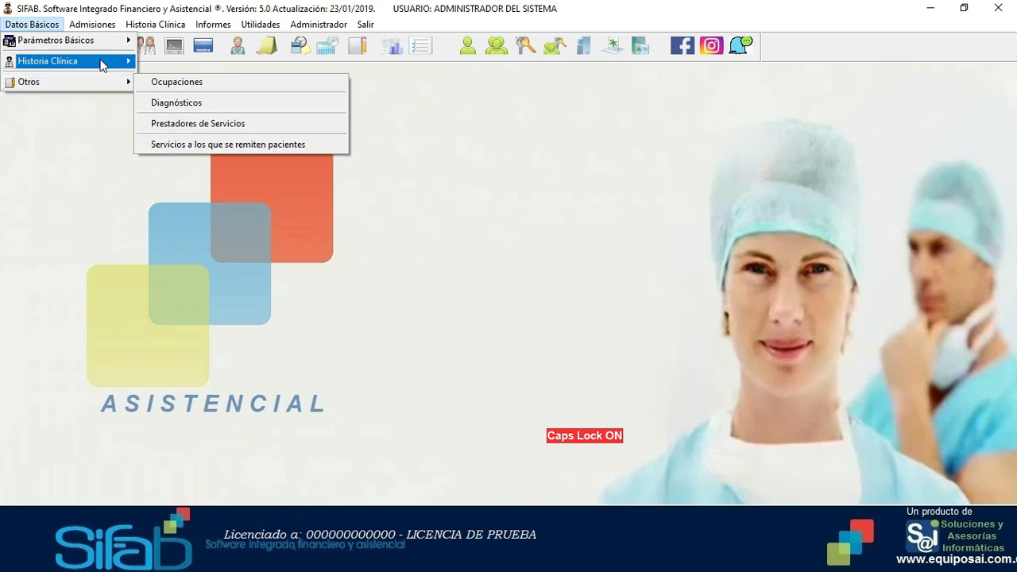
mouse_move(95, 27)
click(112, 42)
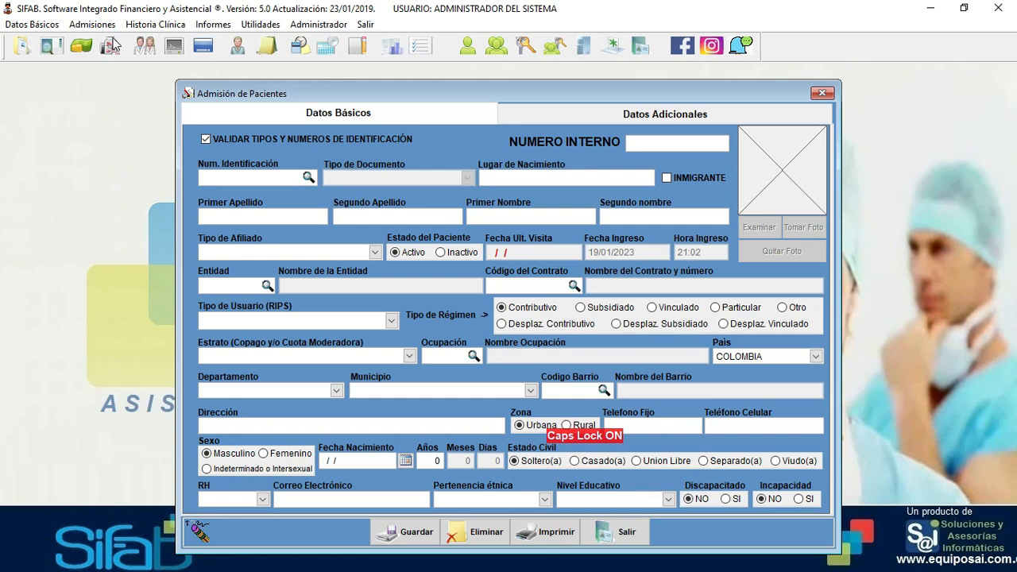
- Load a registered patient's record by entering their identification number
click(227, 179)
key(Return)
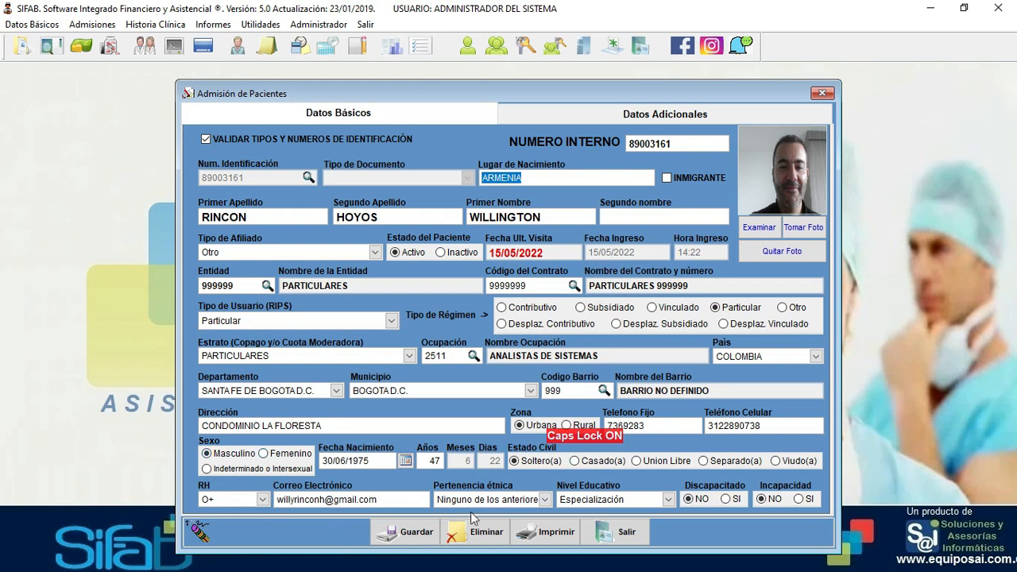
- Review the patient's additional and basic data, then close the admission form
click(650, 118)
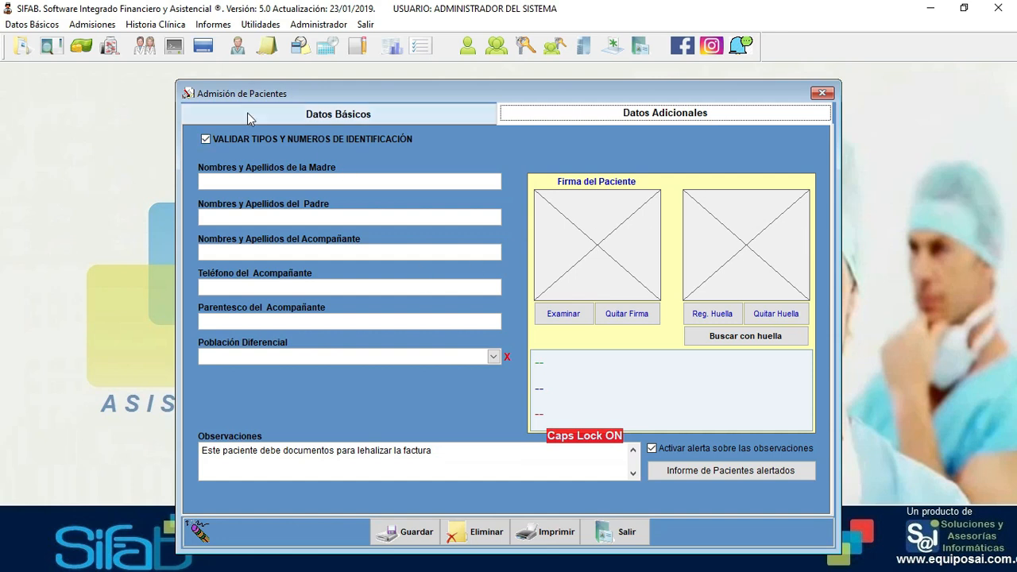
click(289, 120)
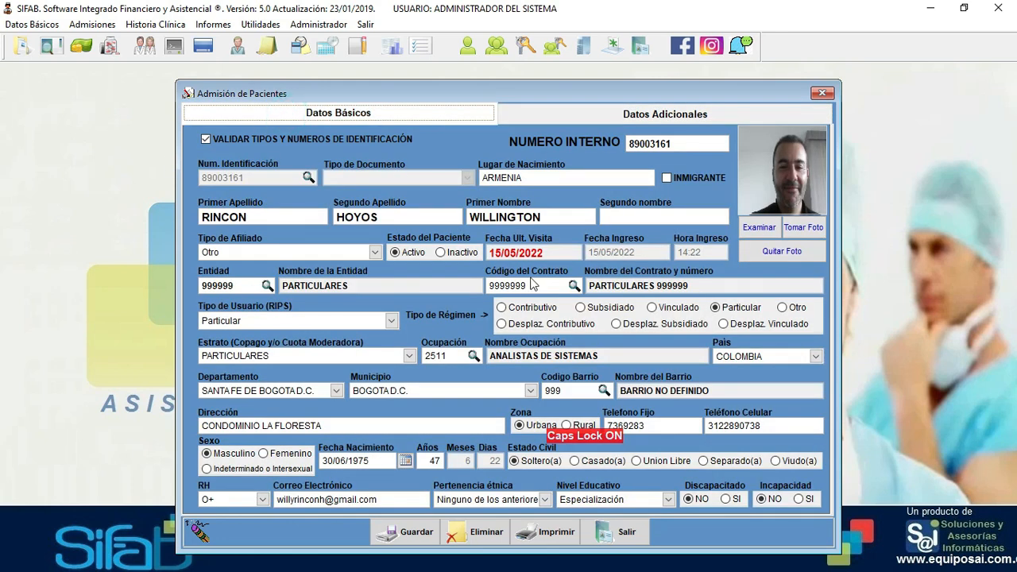
click(640, 535)
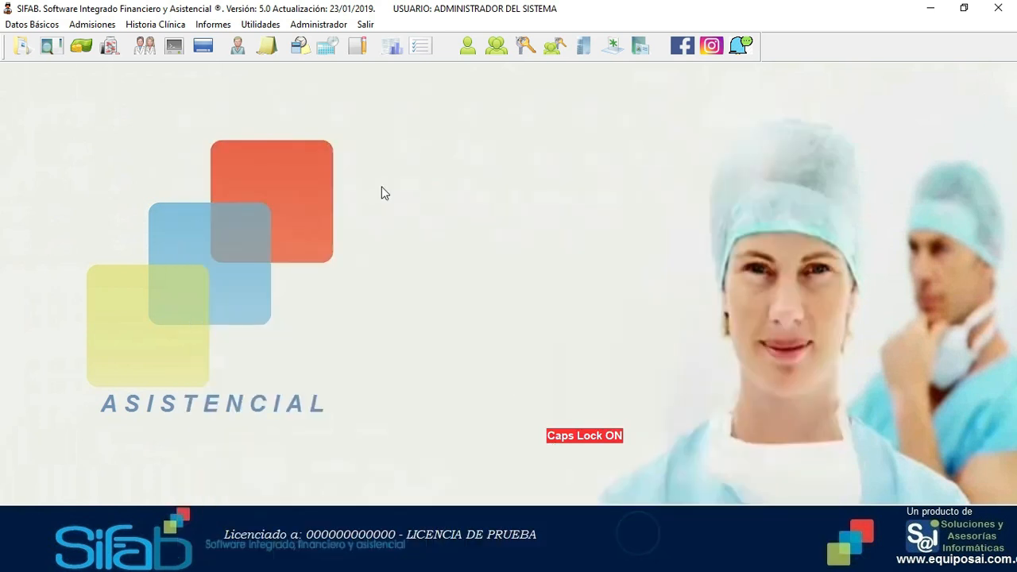
click(155, 29)
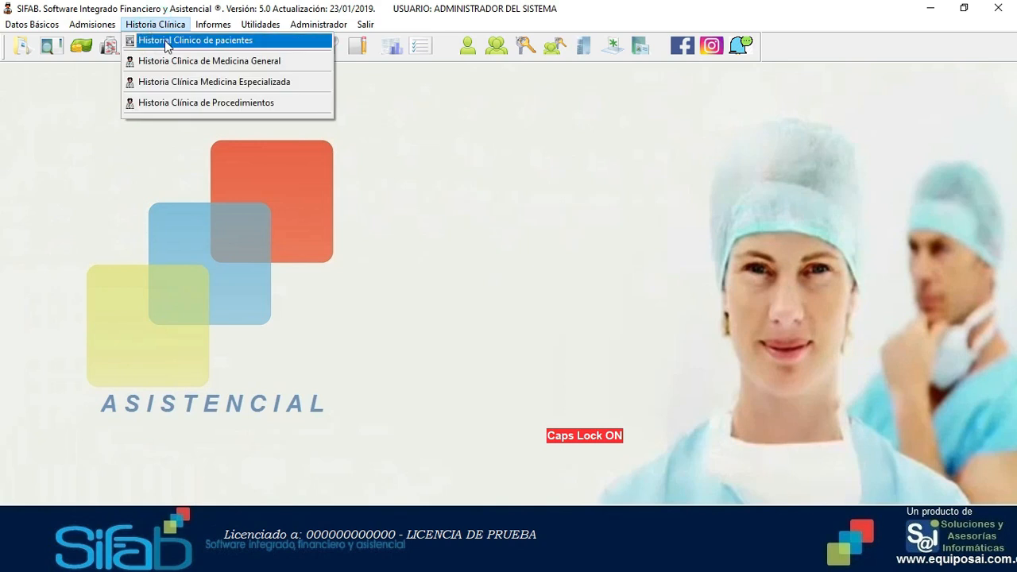
- Load the patient's clinical history by ID and expand the specialized medicine record to its 16/05/2022 entry
click(166, 42)
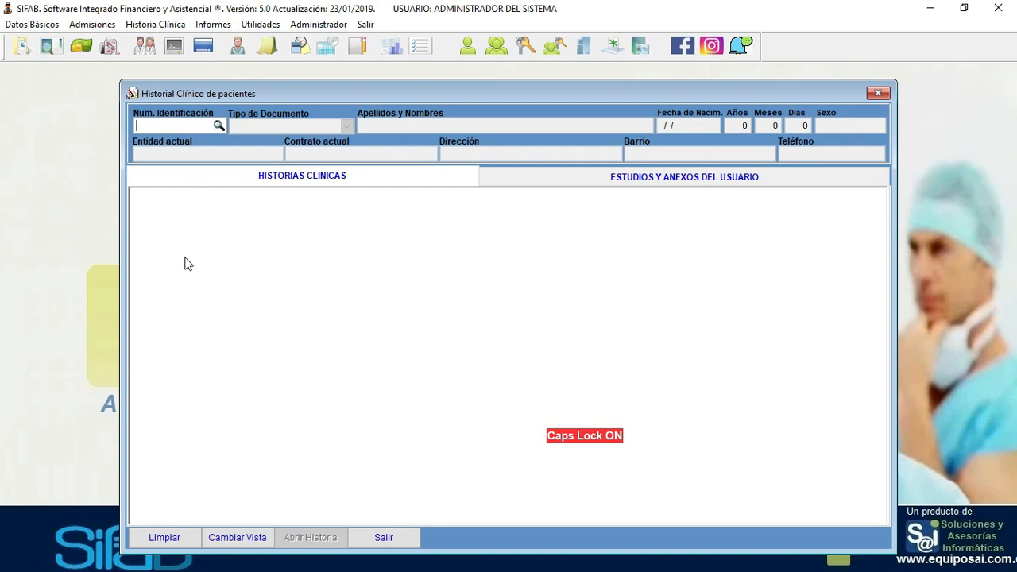
key(Return)
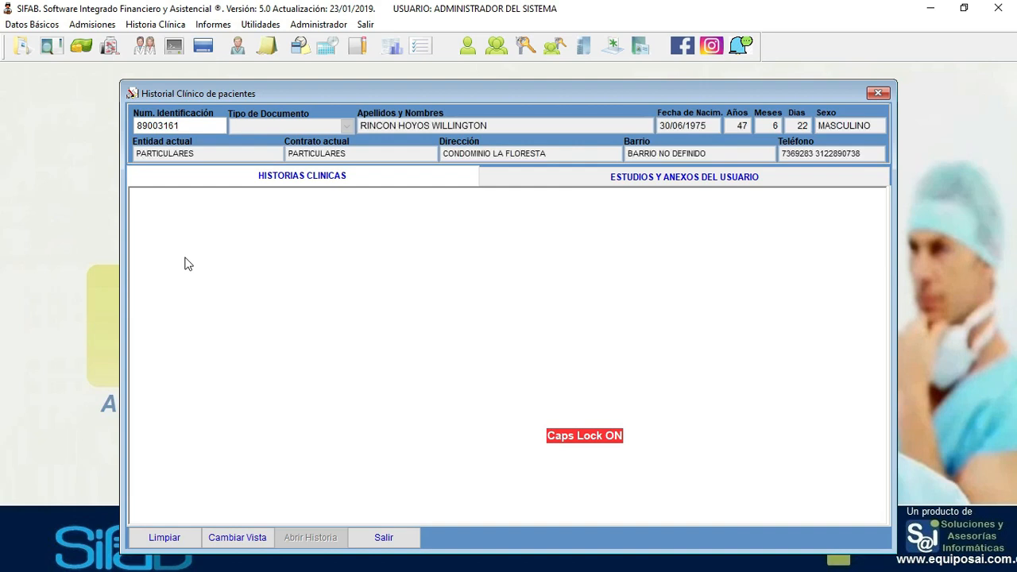
click(283, 176)
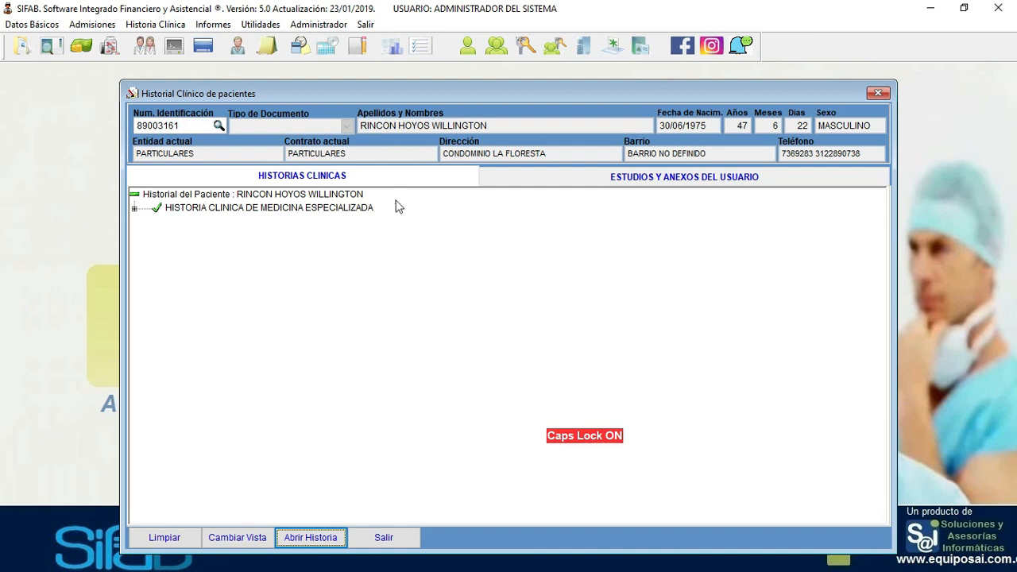
click(134, 209)
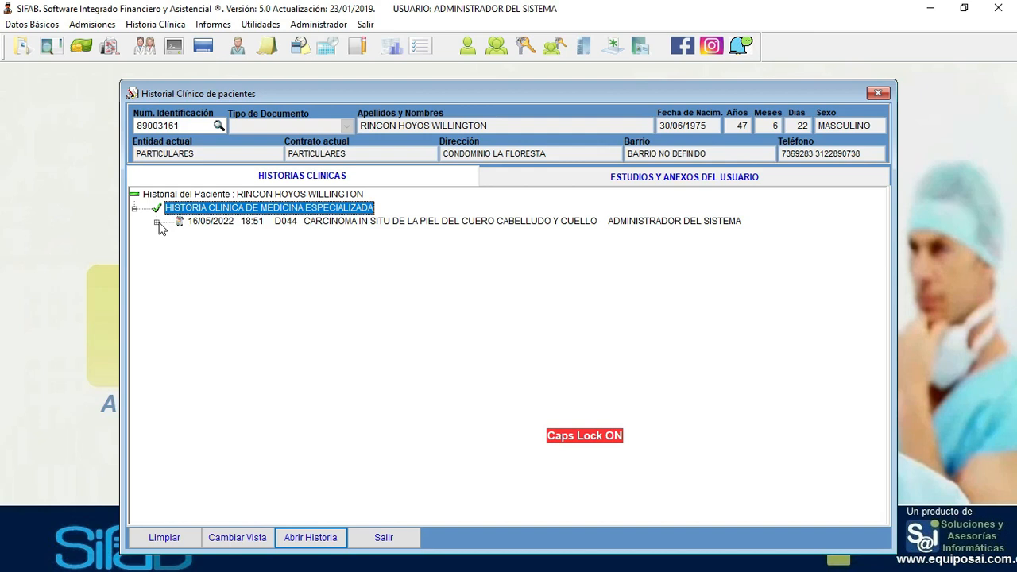
click(157, 222)
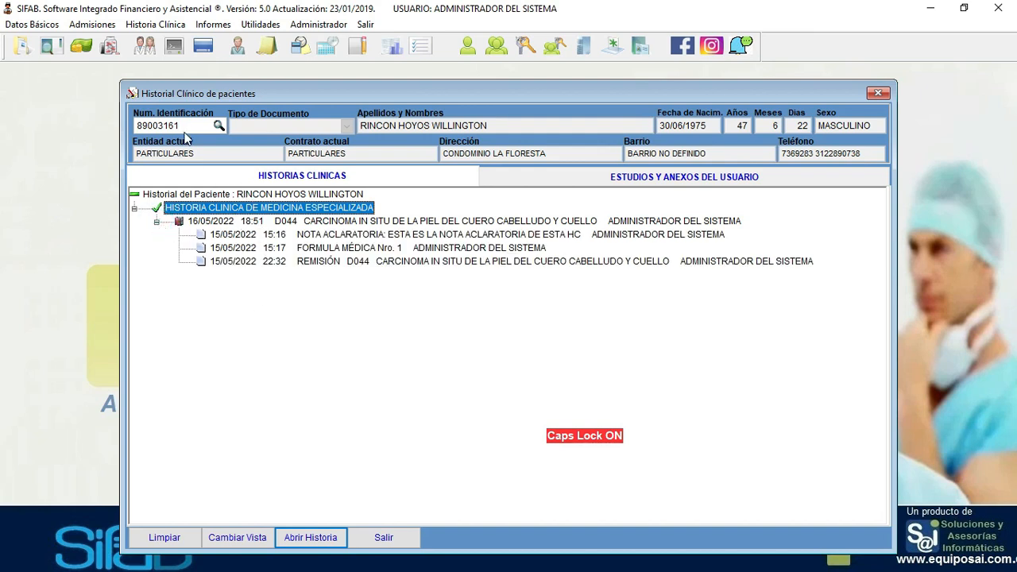
- Confirm the Estudios y Anexos del Usuario list is empty, then close the Historial Clínico window
click(714, 186)
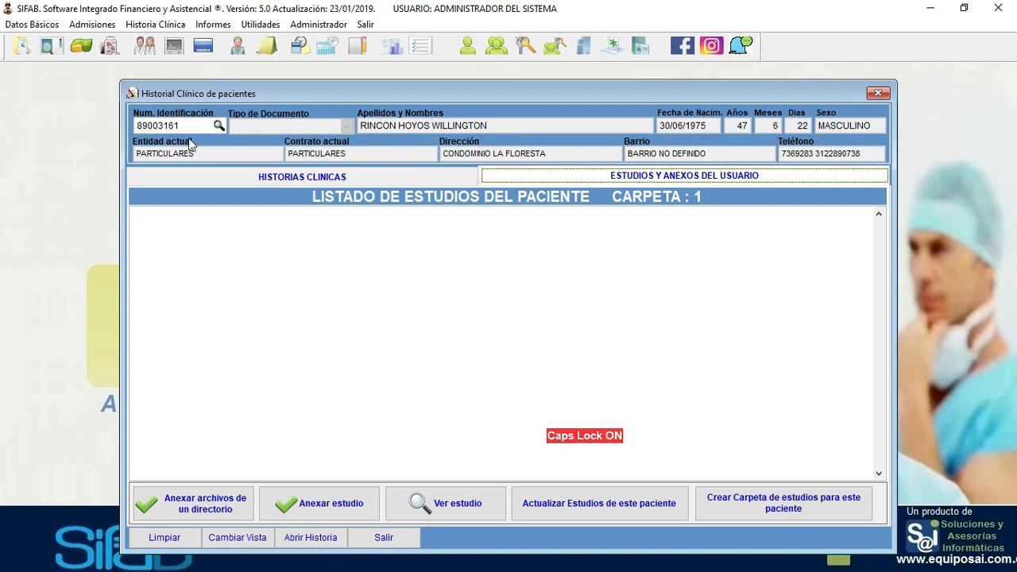
click(224, 184)
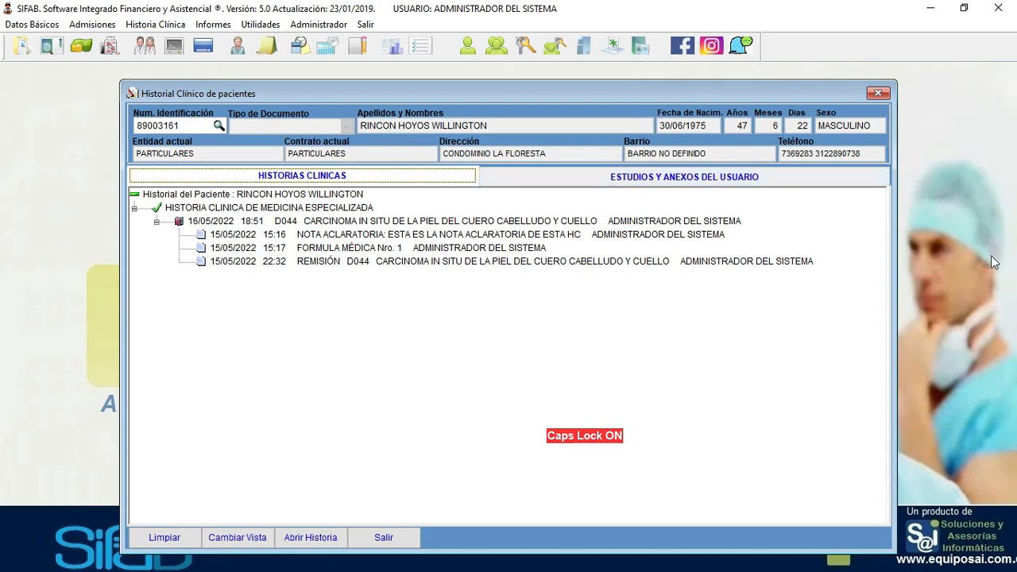
click(879, 95)
- Open Historia Clínica de Medicina General and load the patient by Num. Identificación
click(155, 24)
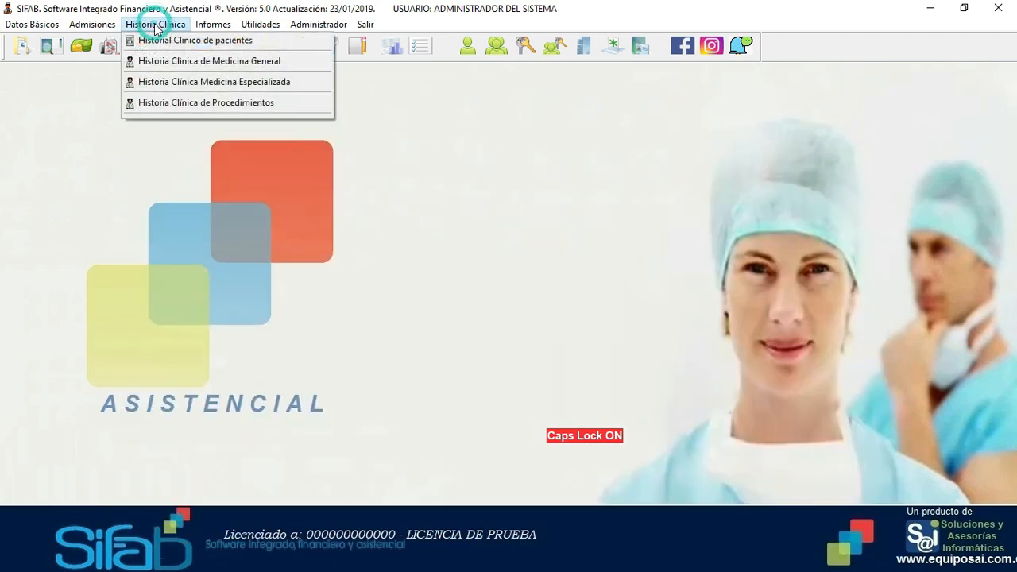
click(183, 62)
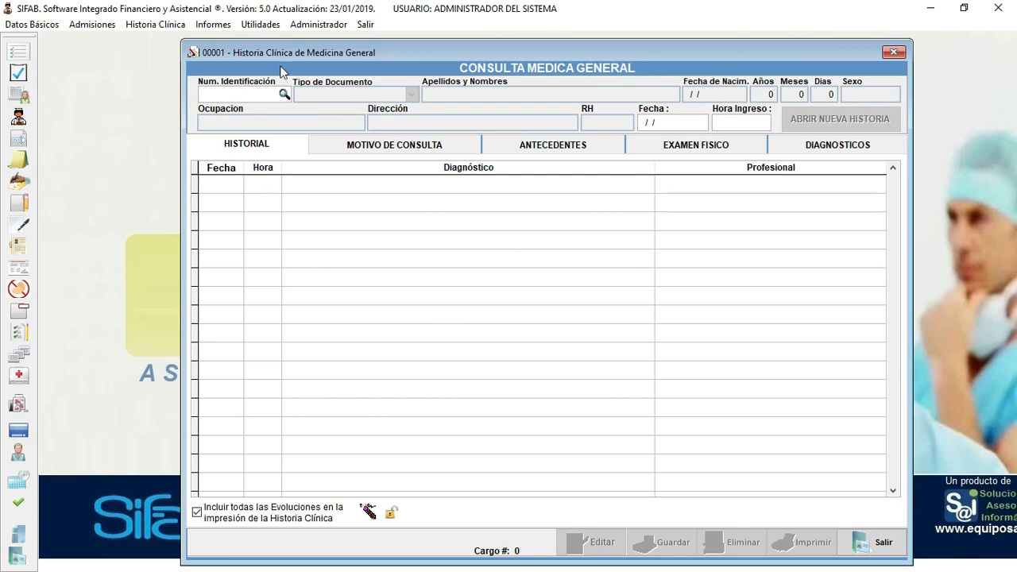
drag(282, 52, 229, 52)
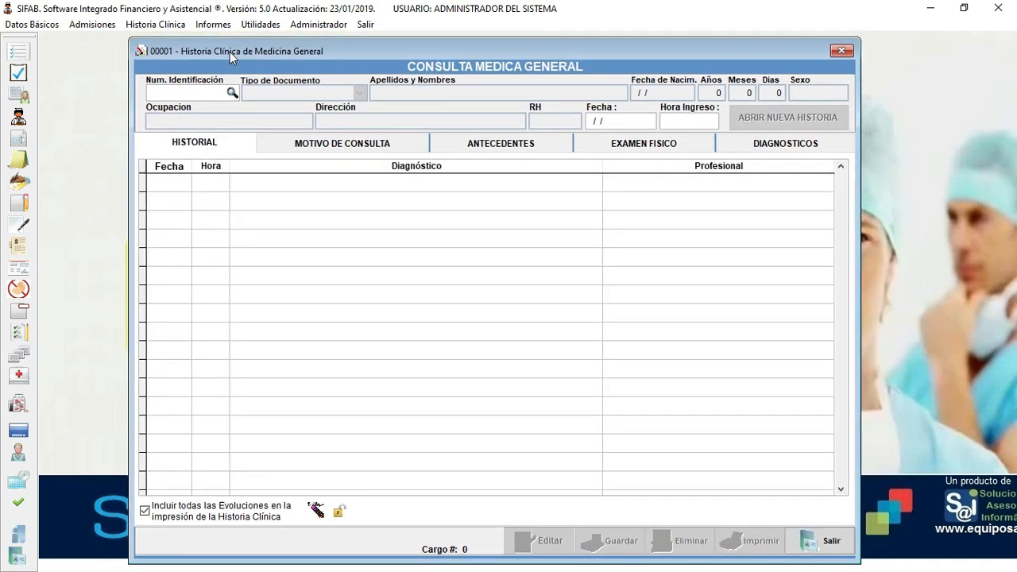
key(Return)
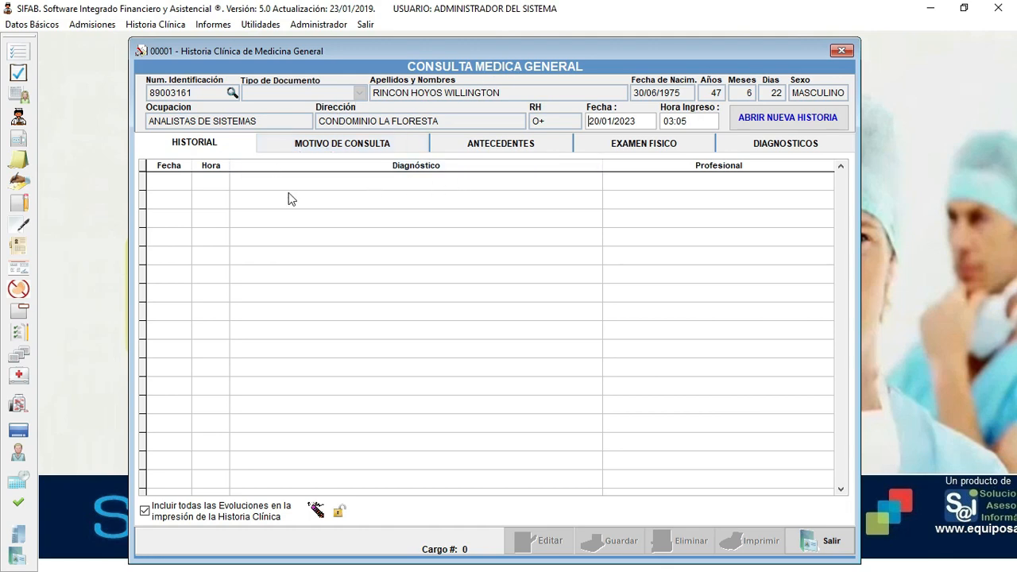
click(363, 151)
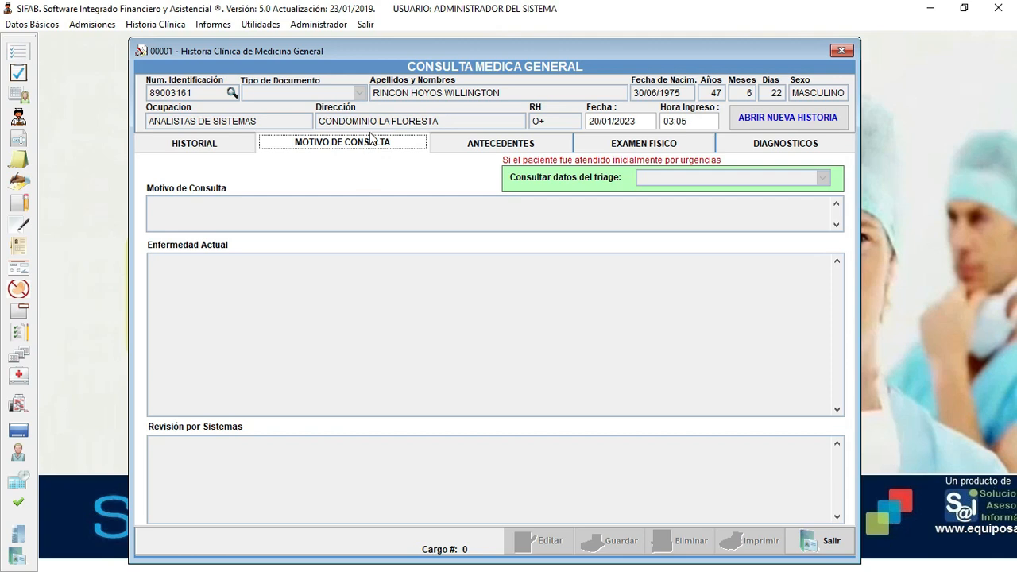
click(501, 146)
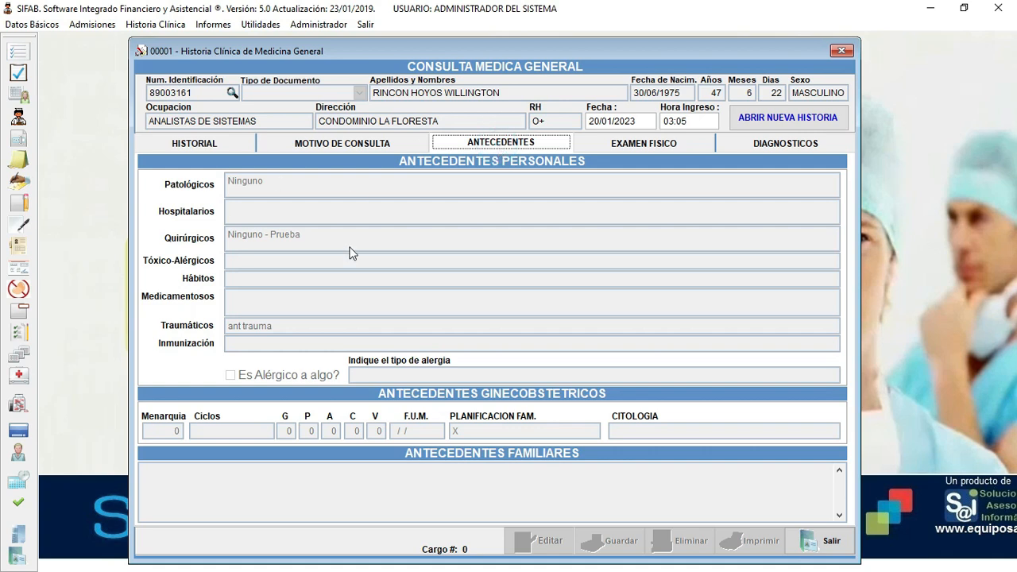
click(645, 145)
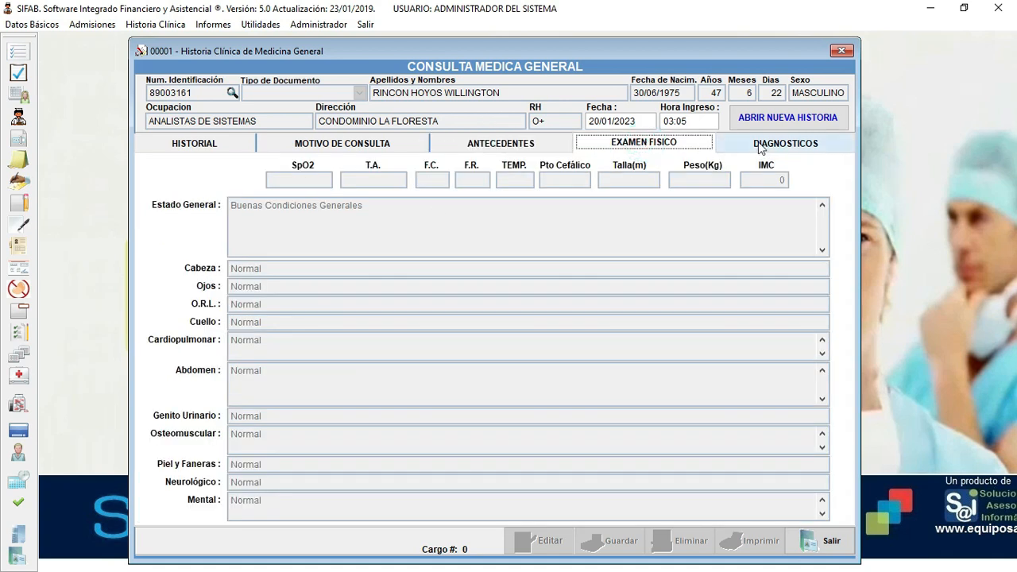
click(789, 143)
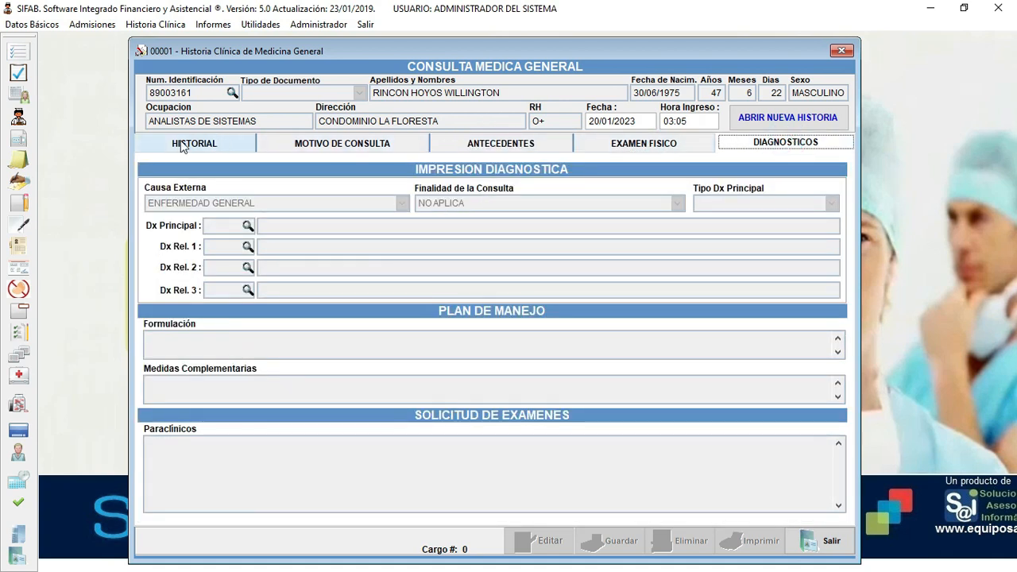
click(182, 145)
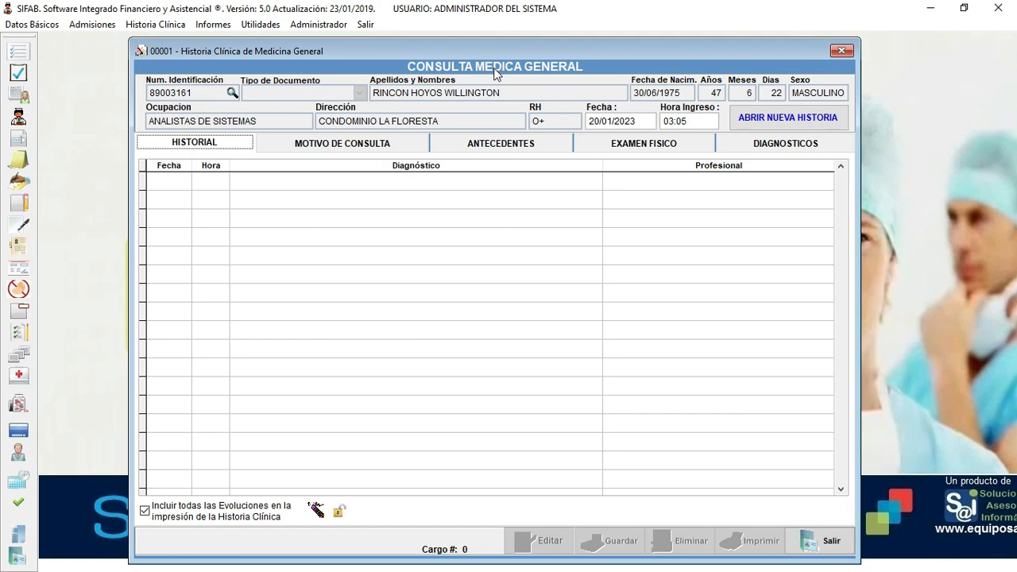
- Open a new history for service 890201 CONSULTA DE PRIMERA VEZ POR MEDICINA GENERAL
click(799, 121)
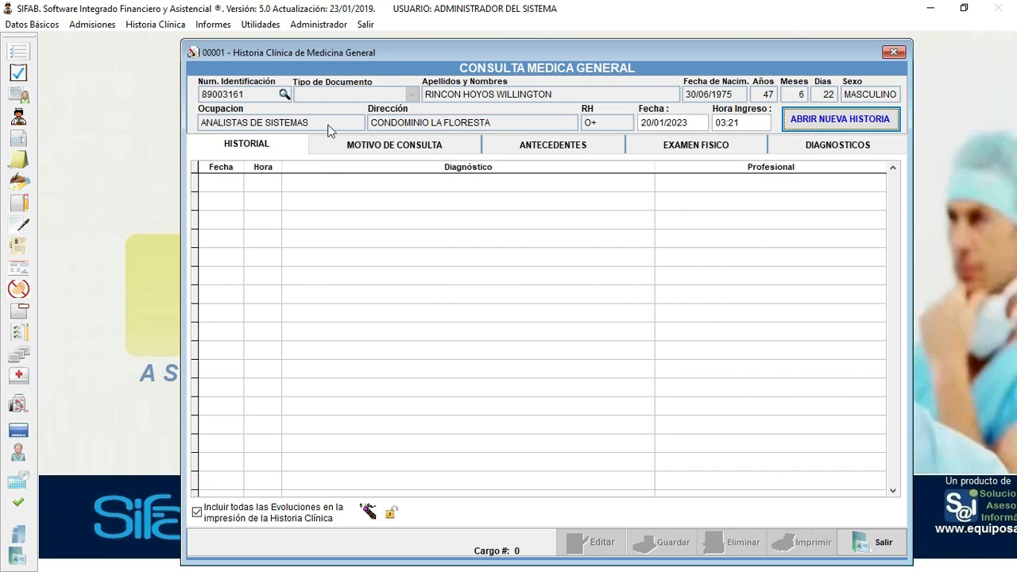
click(836, 130)
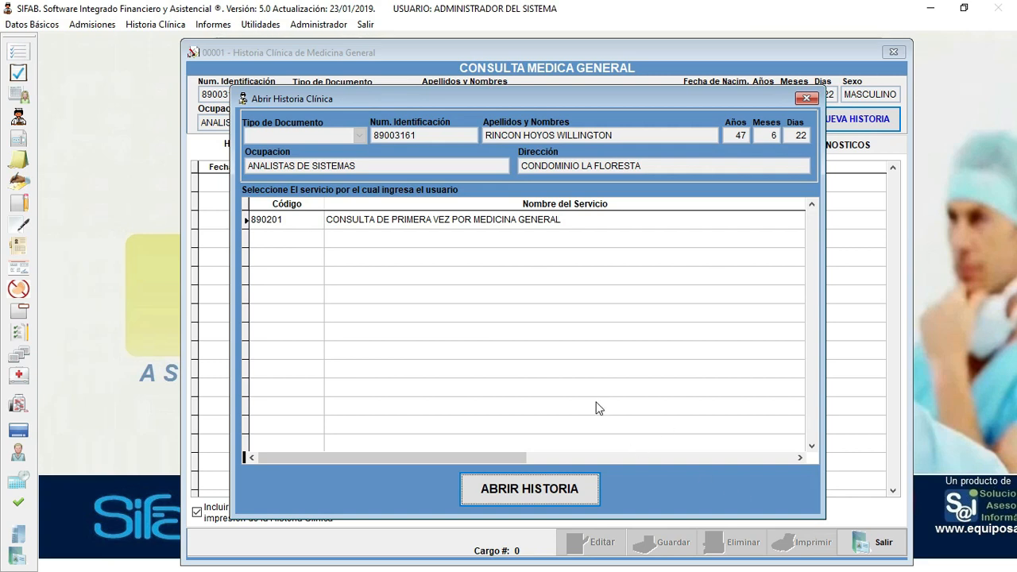
click(495, 221)
click(554, 500)
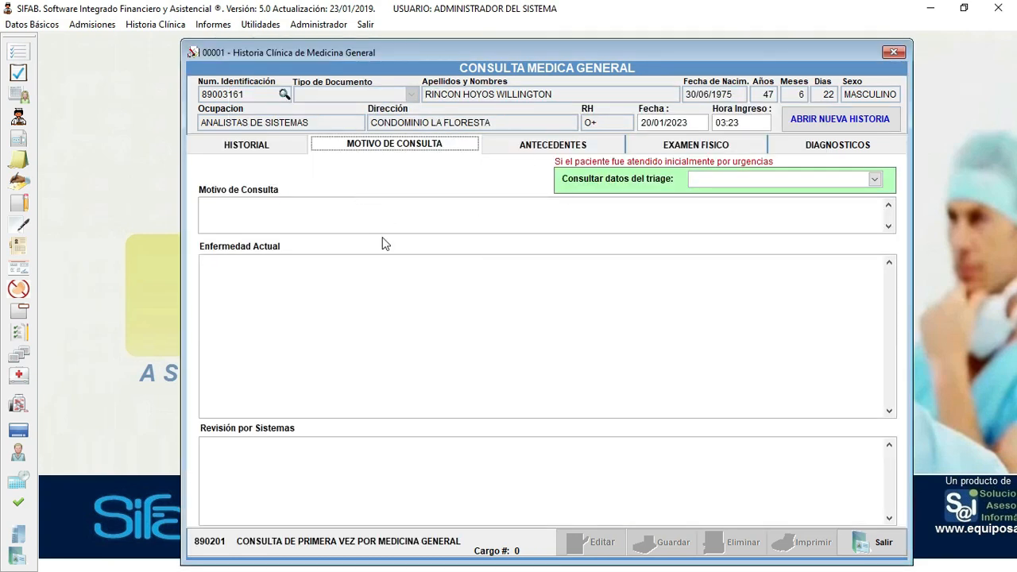
- Enter MOTIVO CONSULTA in capitals as the reason for consultation
click(244, 215)
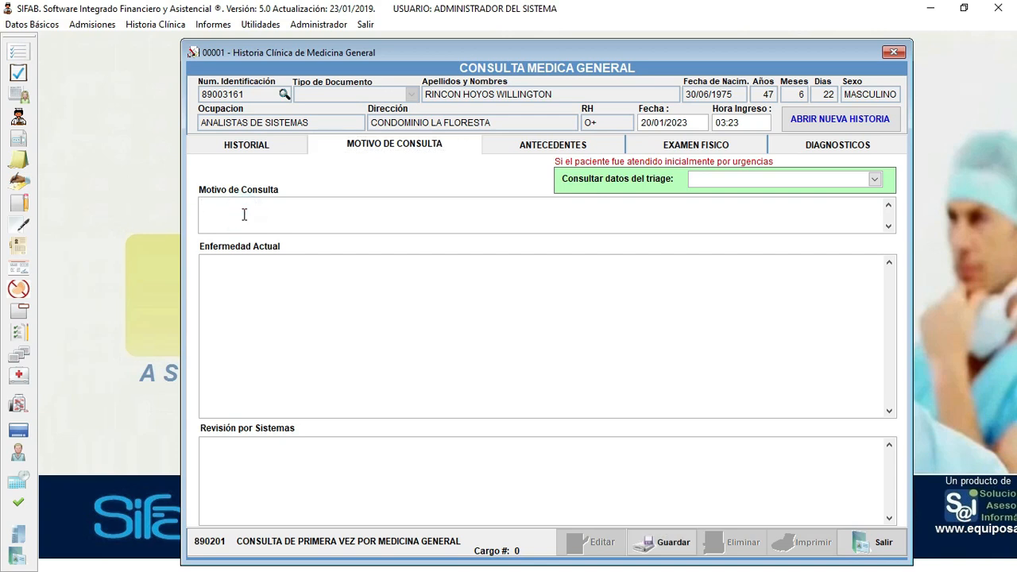
text(motivo)
key(BackSpace)
key(BackSpace)
key(BackSpace)
key(BackSpace)
key(BackSpace)
key(BackSpace)
key(Caps_Lock)
text(MOTIVO CON)
key(Tab)
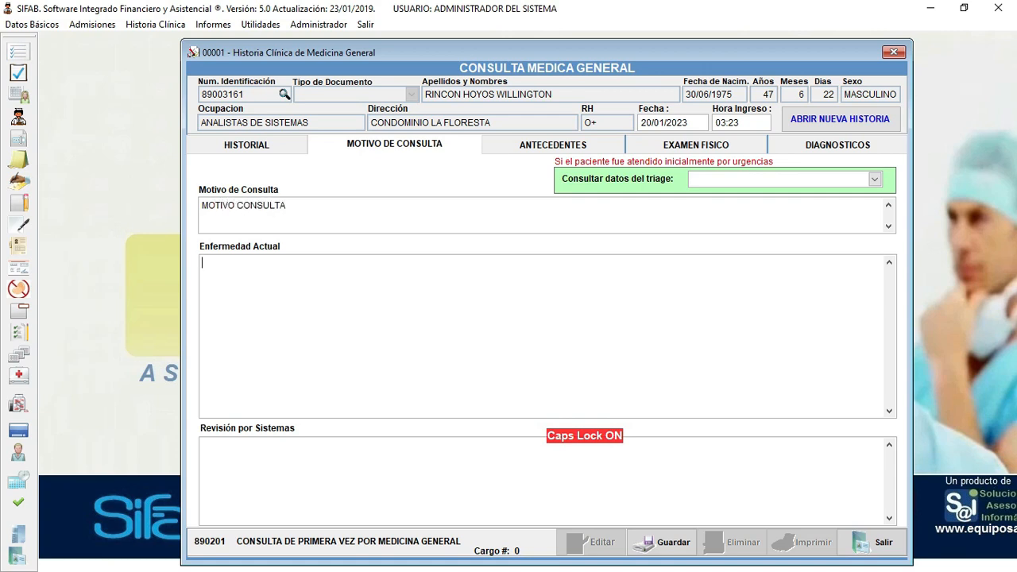
- Add current-illness notes EARS, ASDHAJSDHJAS and SADAJSHD, then view the ANTECEDENTES section
text(EA)
text(RS)
click(267, 281)
key(Return)
text(ASDHAJSDHJAS)
key(Return)
text(SADAJSHD)
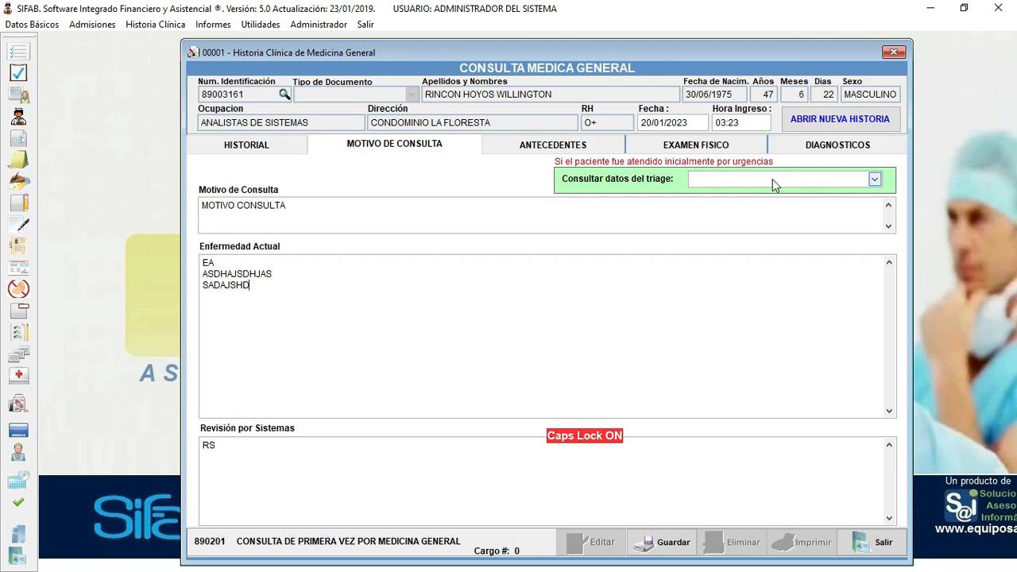
click(537, 148)
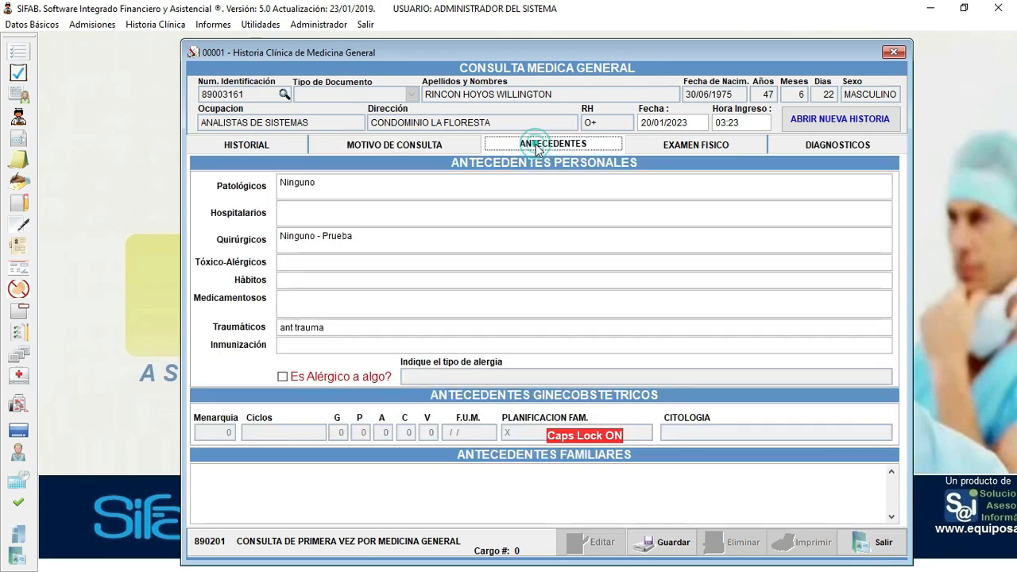
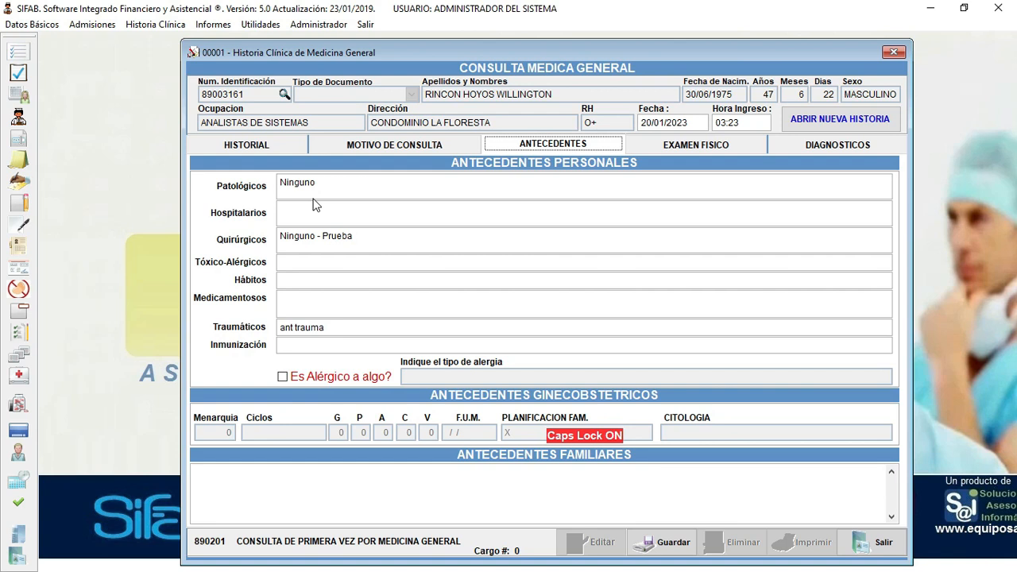
- Enter HOS, TALER, HABITOS and MED as hospital, toxic-allergic, habits and medication history
click(310, 208)
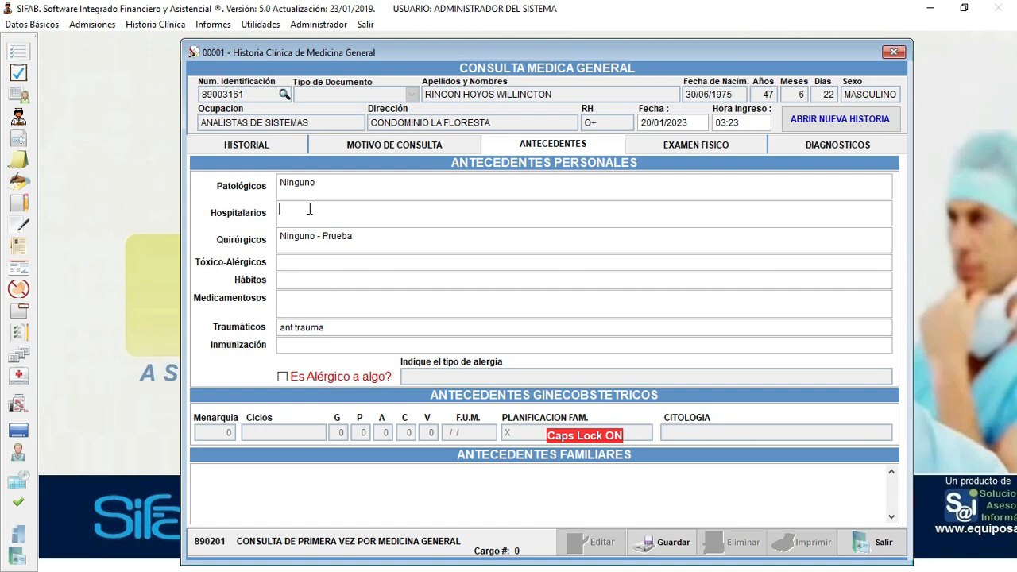
text(HOS)
click(311, 262)
text(TALER)
click(295, 280)
text(HABITP)
key(BackSpace)
text(OS)
click(320, 306)
text(MED)
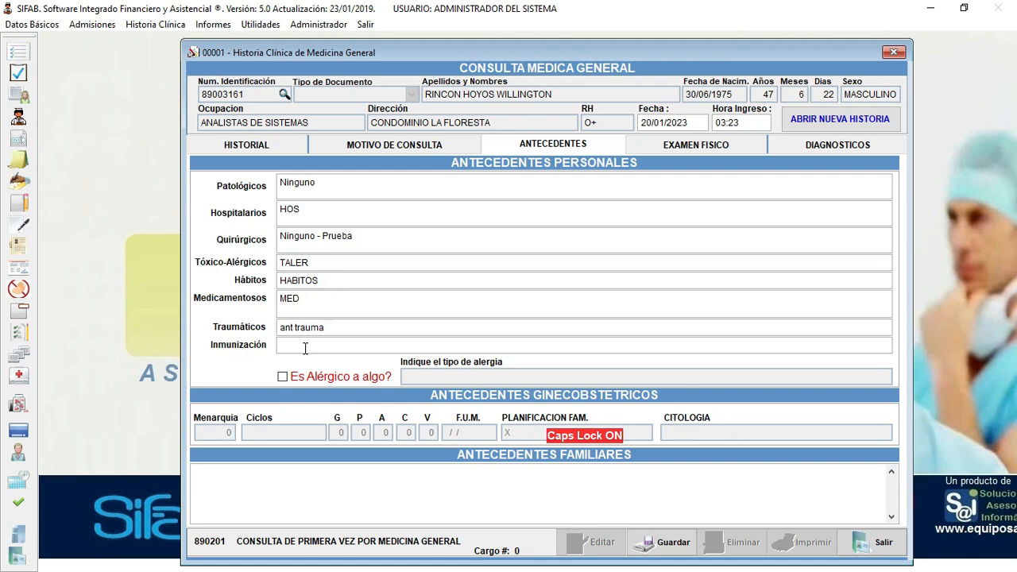
- Turn off Caps Lock and start a lowercase family history note in Antecedentes Familiares
click(304, 346)
key(Caps_Lock)
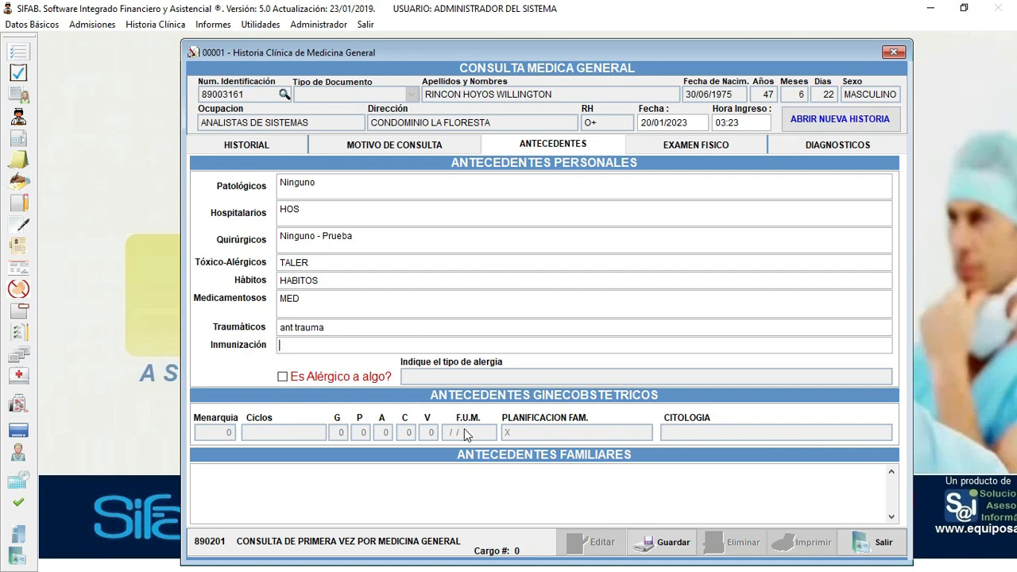
click(323, 478)
text(a)
- On the EXAMEN FISICO page, enter blood pressure 120/80 and heart rate 80
click(696, 147)
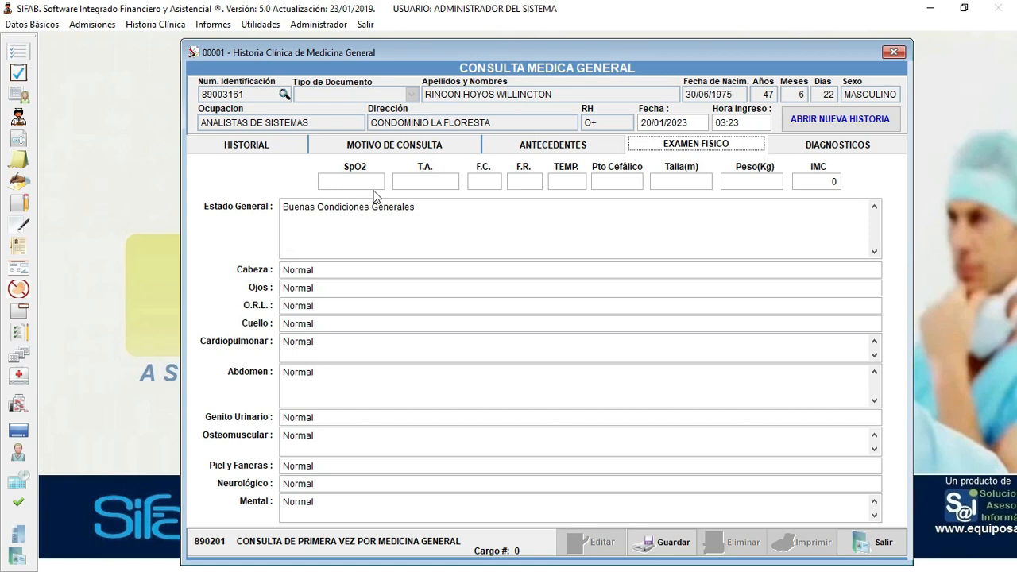
click(413, 178)
text(120)
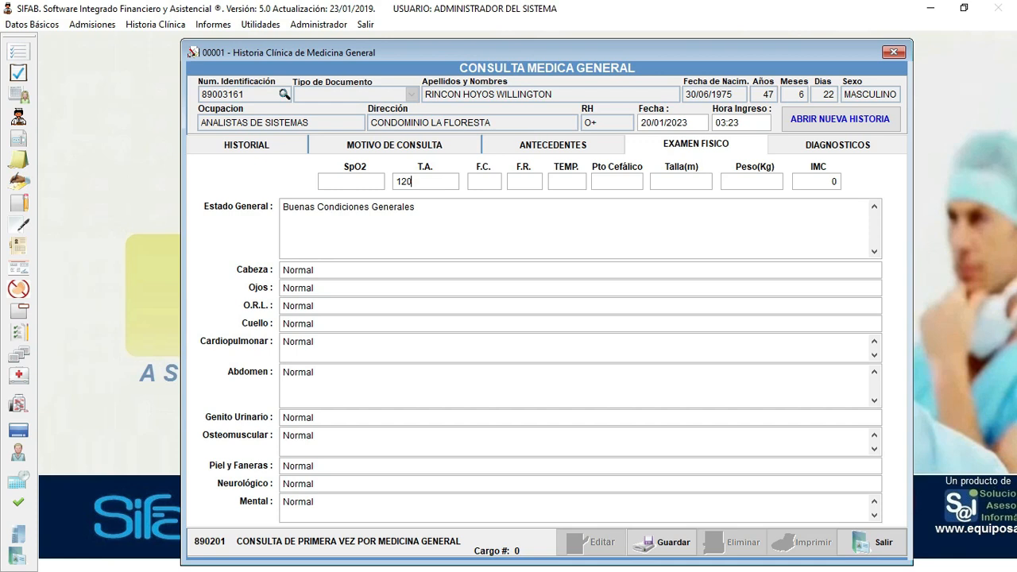
text(/80)
text(20)
key(BackSpace)
key(BackSpace)
text(80)
key(Tab)
text(20)
- Enter temperature 36.5, height 1.69 and weight 71 so the BMI becomes 24.86
key(Tab)
text(36)
text(.5)
text(1.69)
key(Tab)
text(71)
key(Tab)
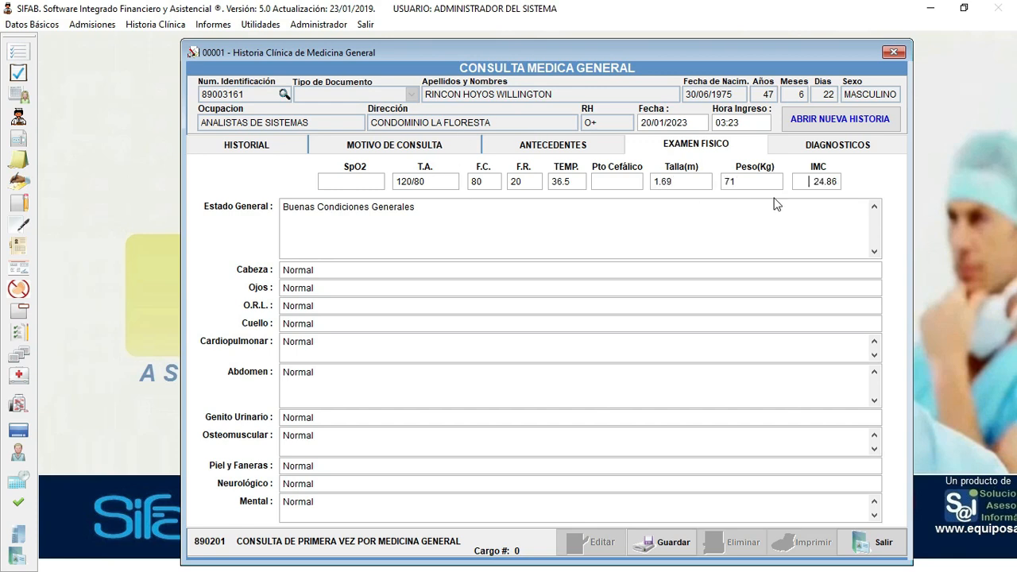
click(439, 214)
- On the DIAGNOSTICOS page, pick Enfermedad general from the Causa Externa list
click(847, 148)
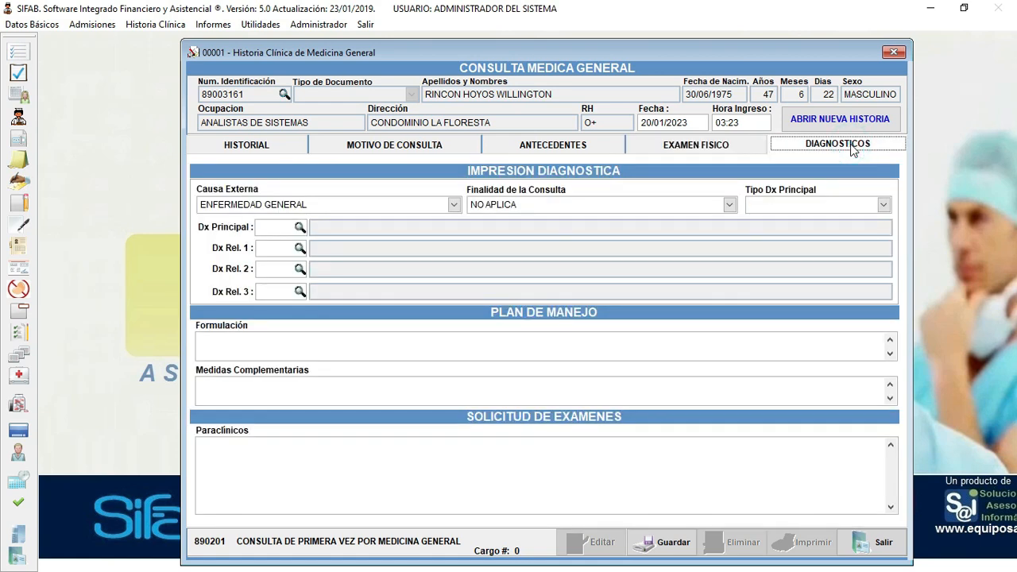
click(454, 205)
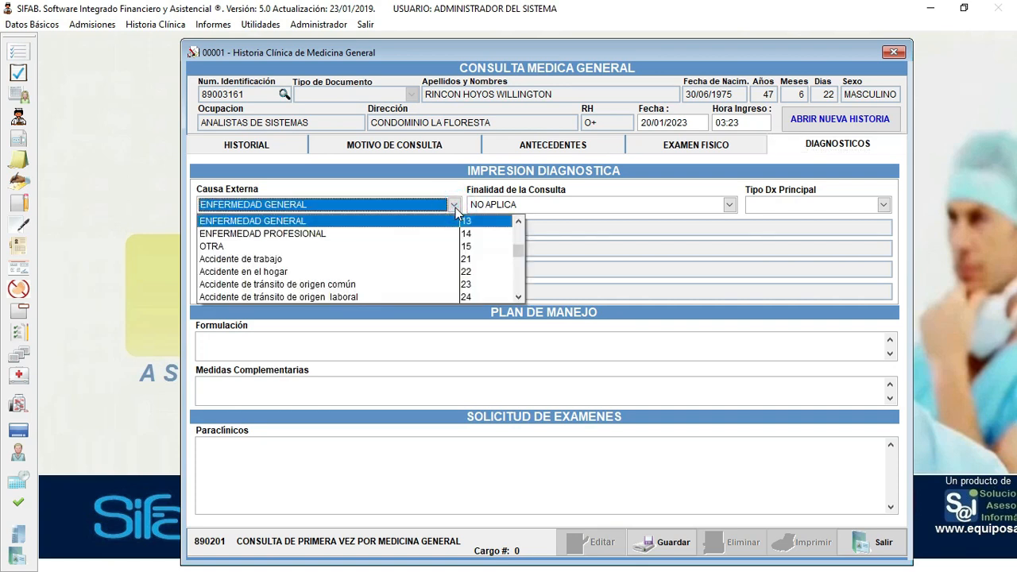
drag(521, 255, 519, 229)
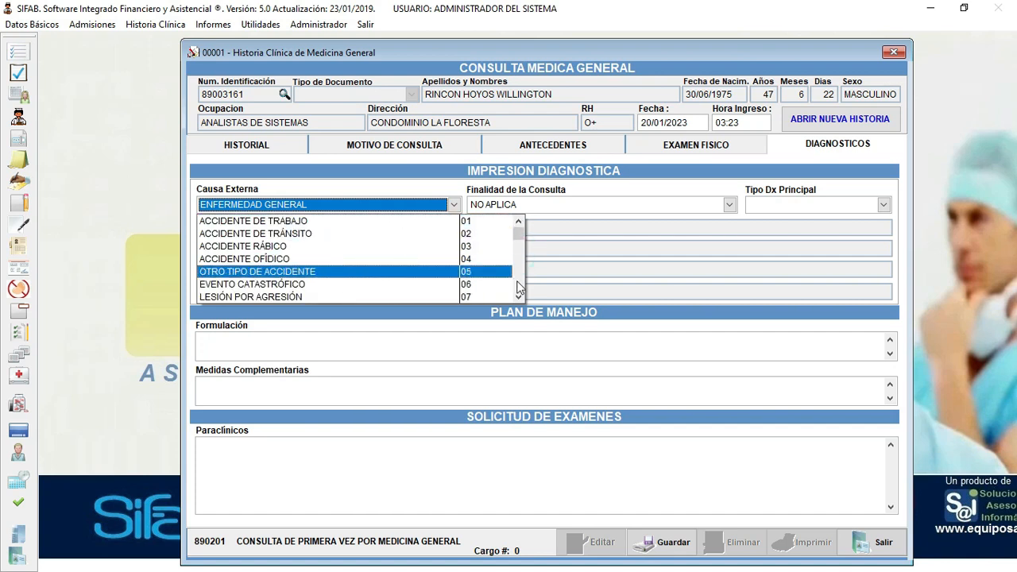
scroll(489, 274, down, 2)
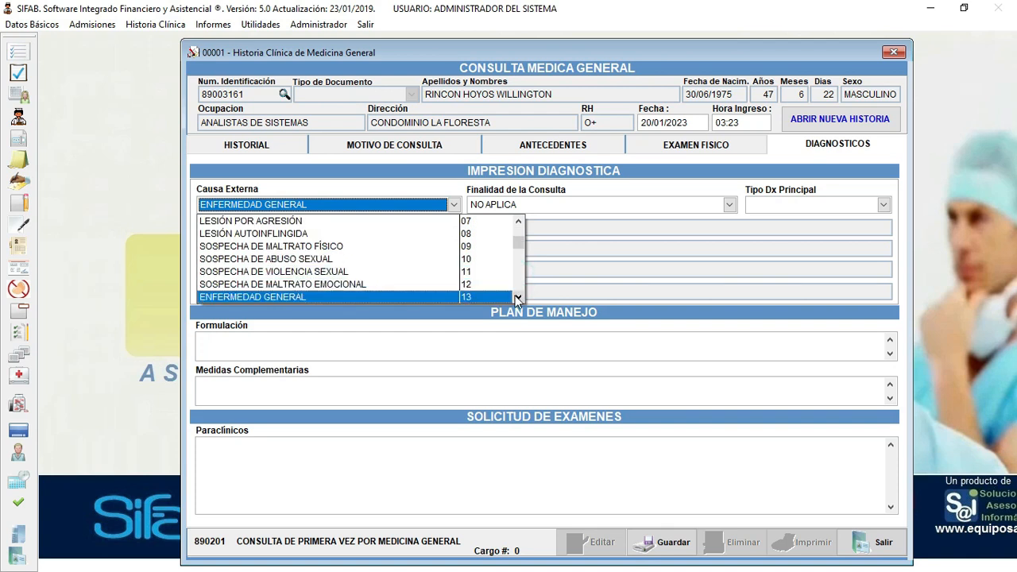
scroll(469, 293, down, 1)
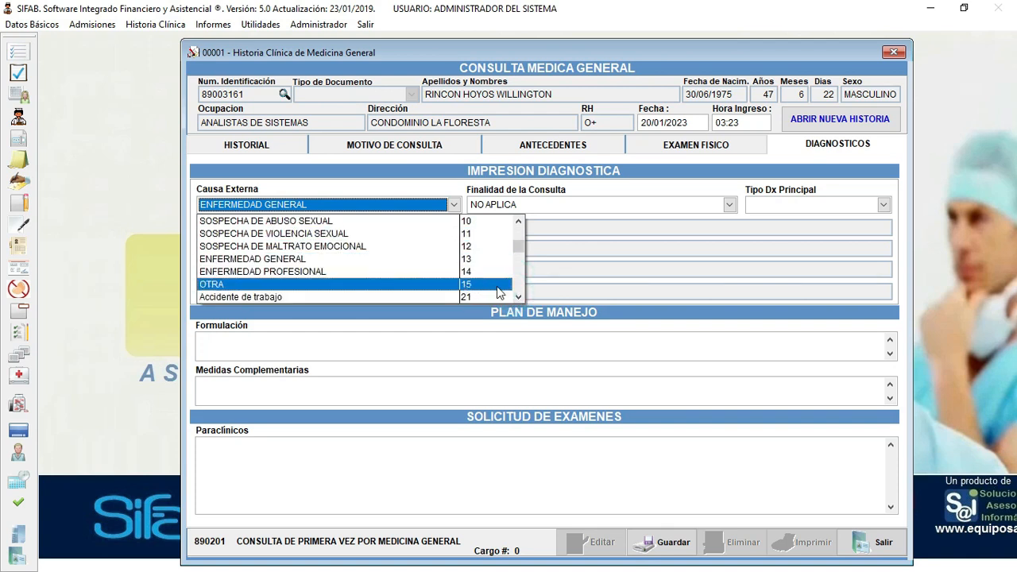
click(517, 296)
click(518, 296)
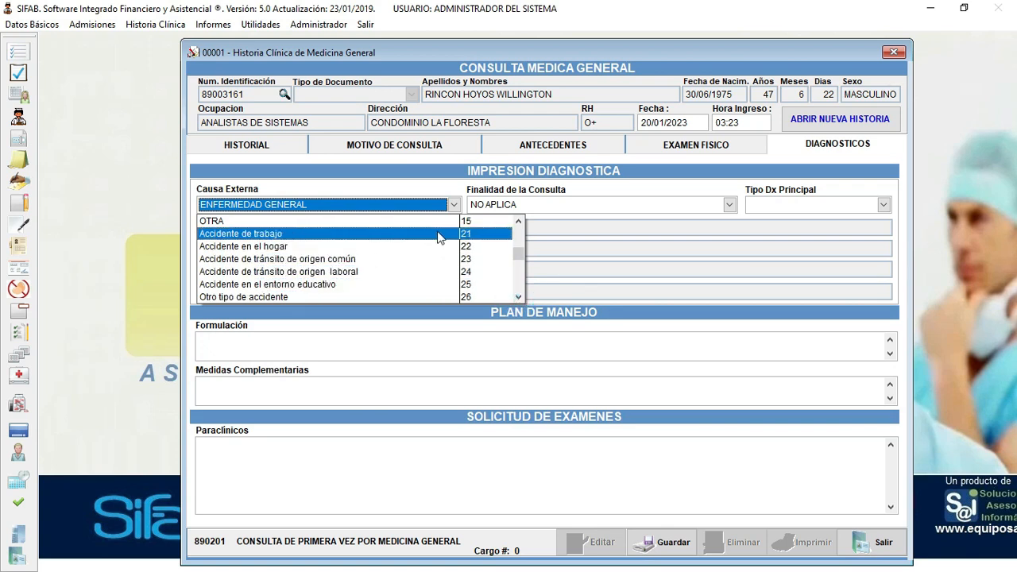
click(518, 288)
click(519, 290)
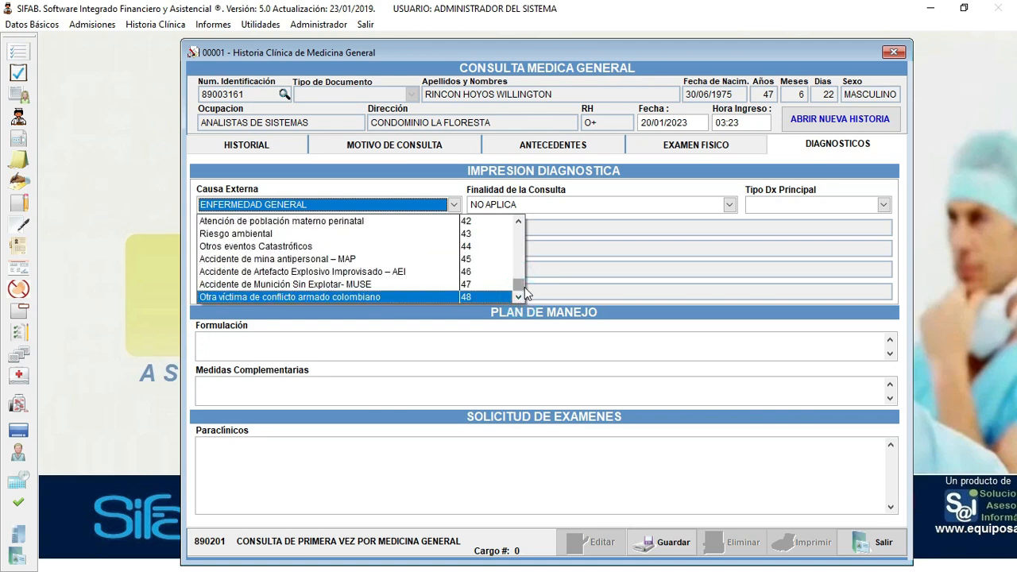
click(519, 237)
click(519, 238)
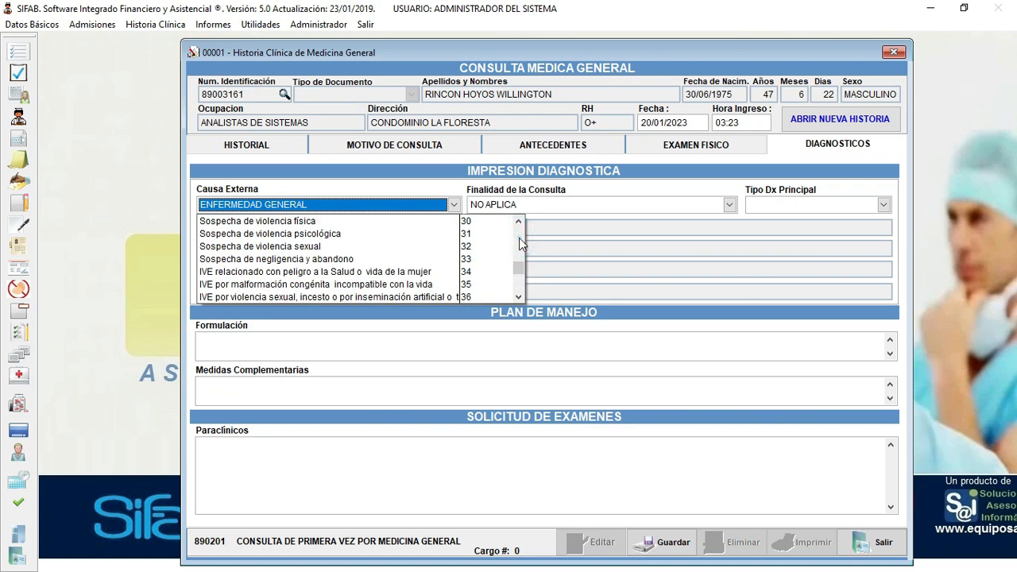
click(519, 238)
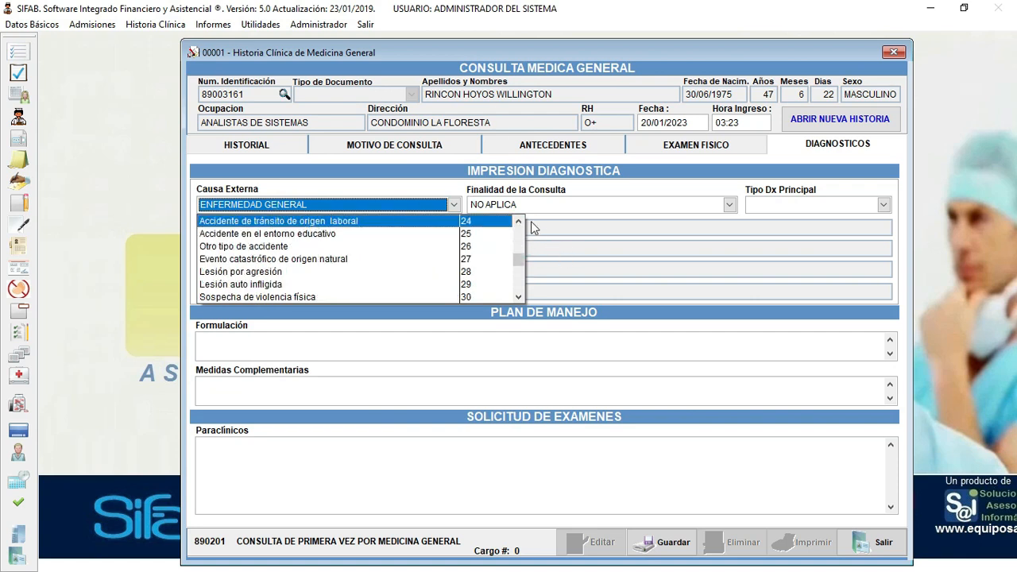
click(520, 222)
click(520, 222)
click(520, 222)
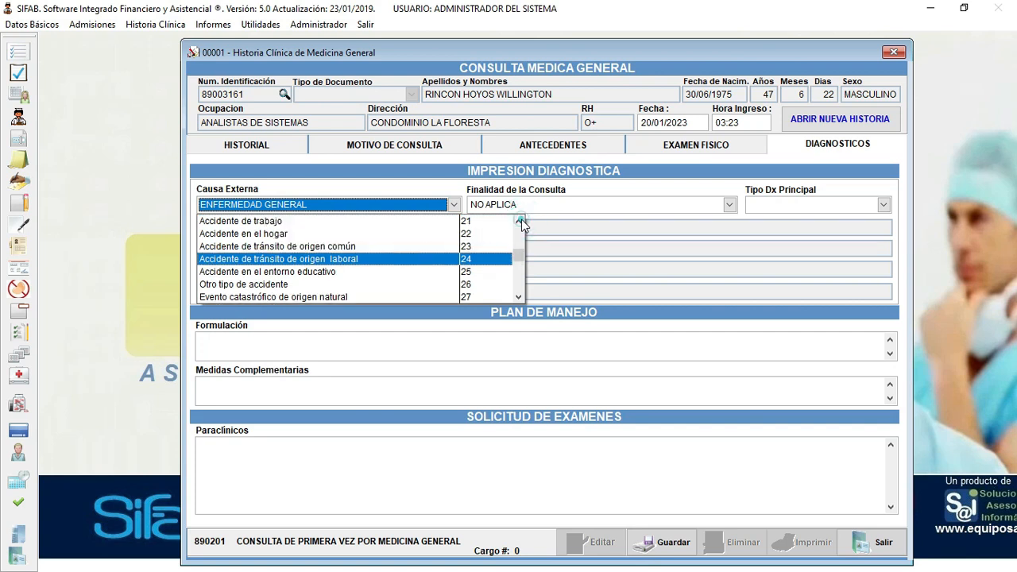
click(520, 221)
click(520, 221)
click(520, 222)
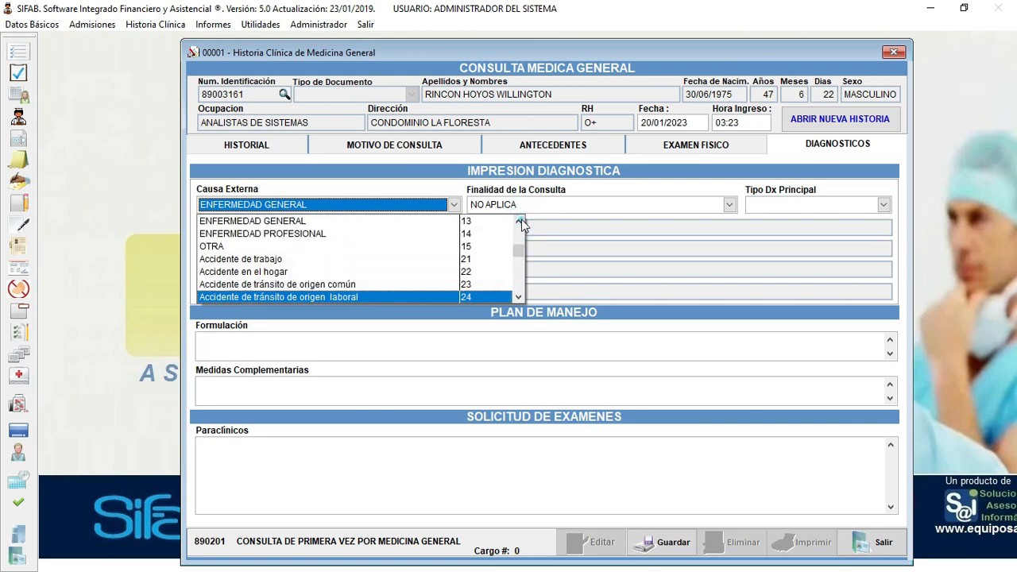
click(520, 297)
click(519, 296)
click(520, 297)
click(520, 296)
click(520, 297)
click(520, 297)
click(519, 297)
click(519, 297)
click(520, 297)
click(520, 297)
click(519, 297)
click(520, 296)
click(520, 296)
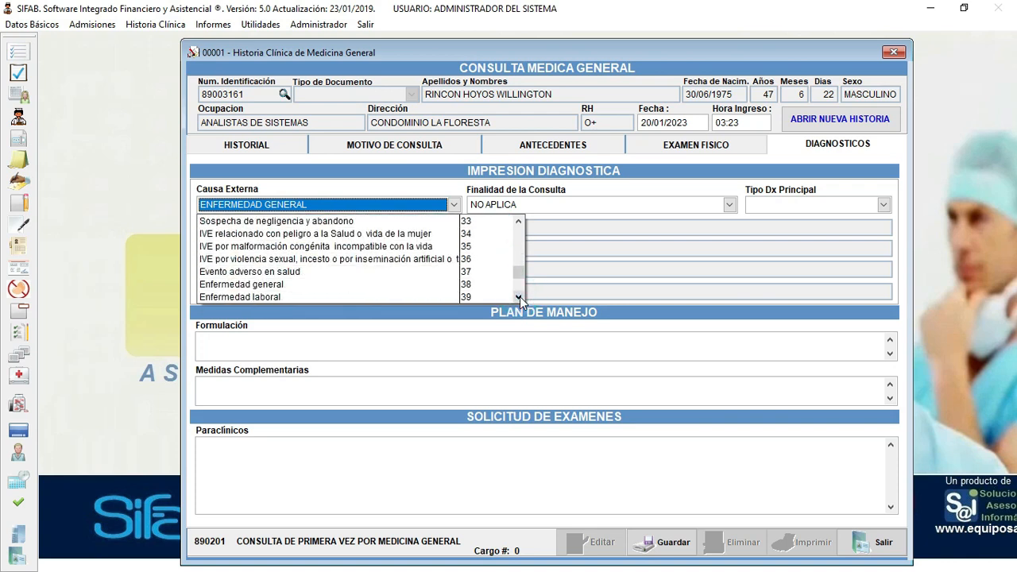
click(520, 296)
click(262, 272)
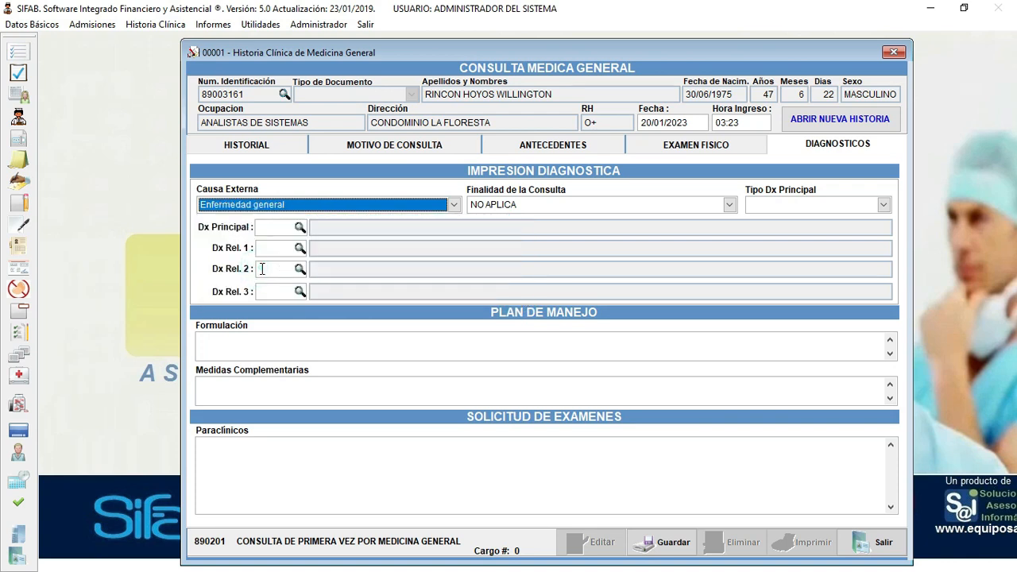
- Set the consultation purpose to Otra
click(651, 204)
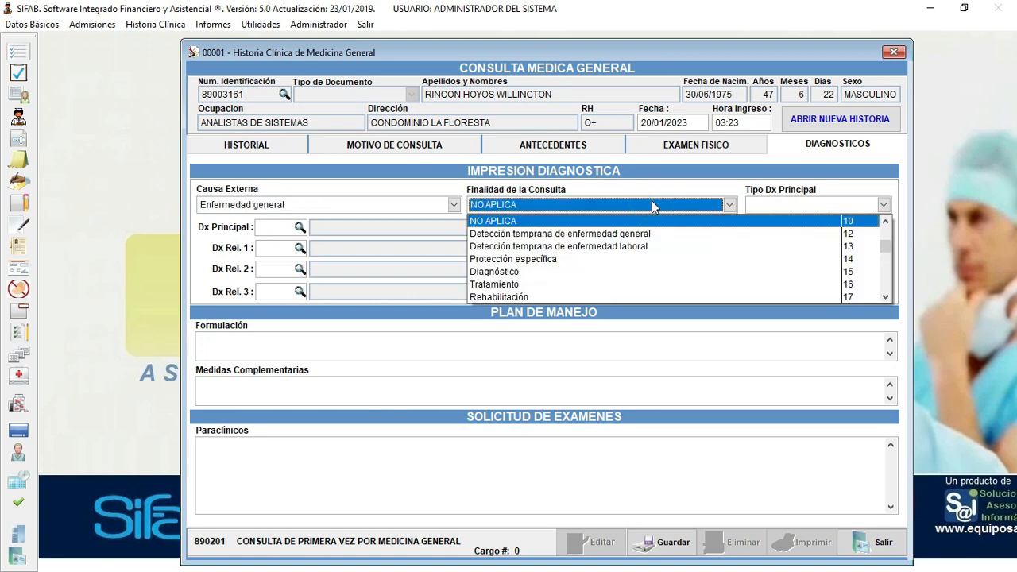
click(885, 221)
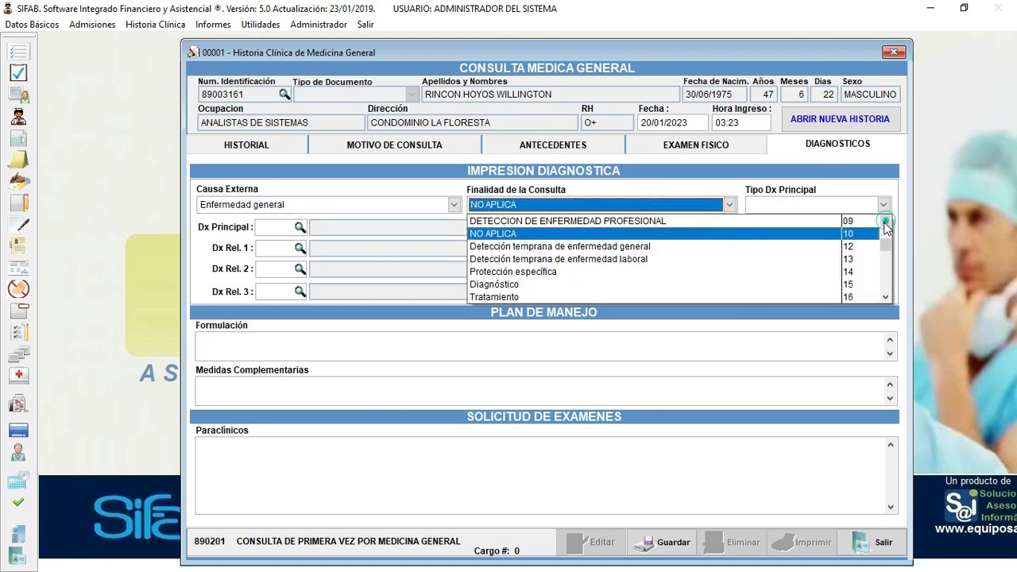
click(884, 221)
click(885, 221)
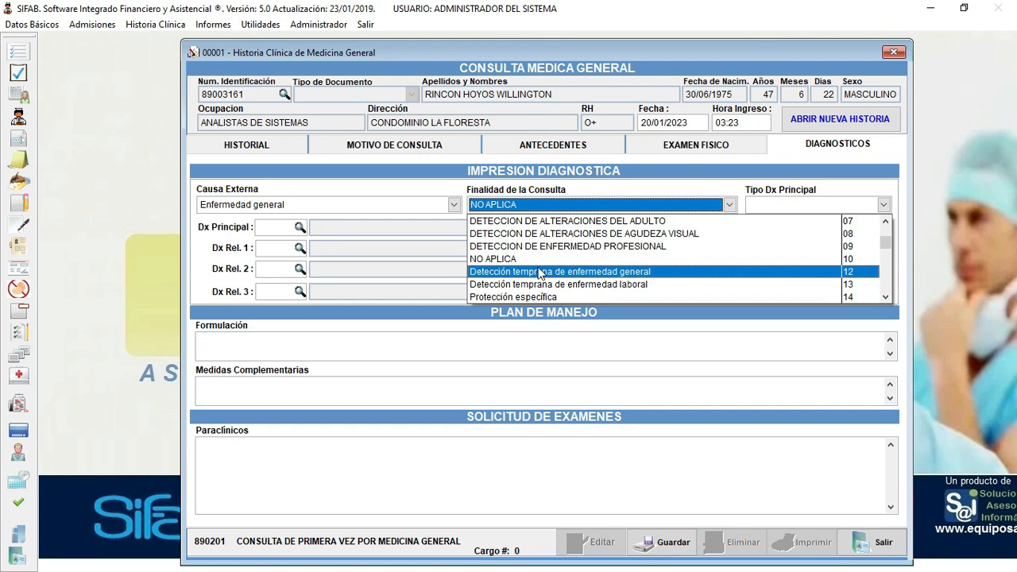
click(887, 297)
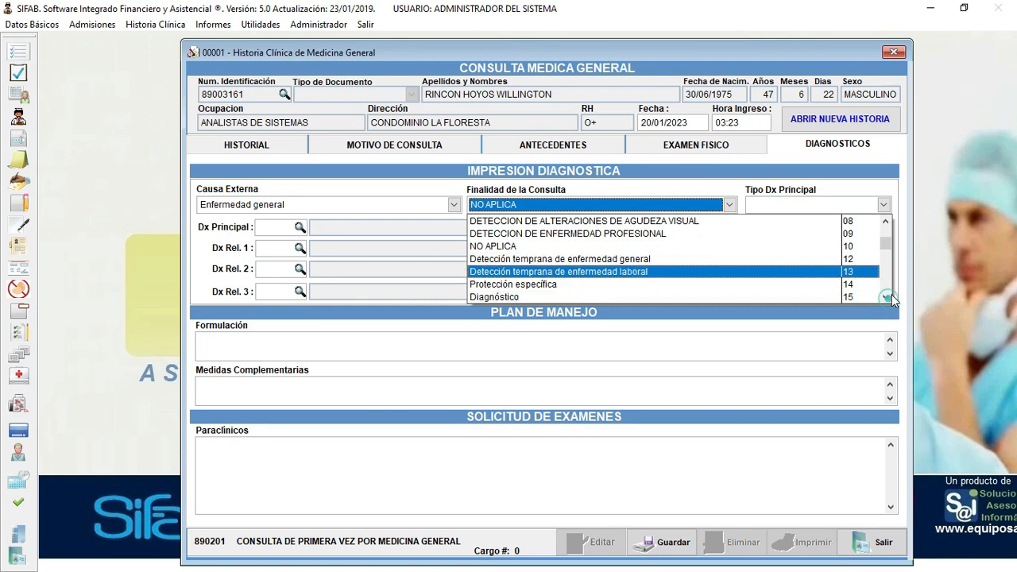
drag(889, 242, 891, 298)
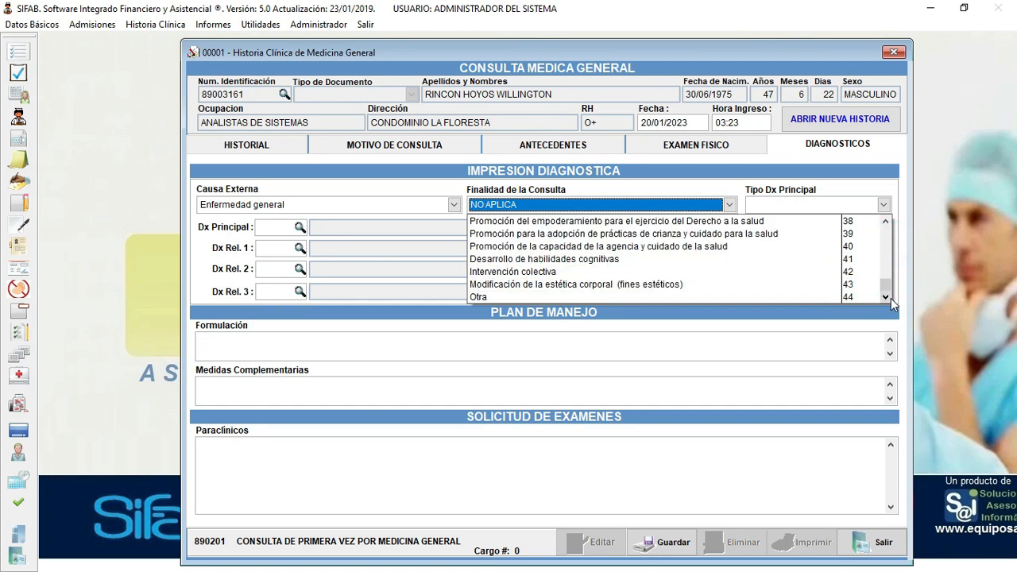
click(558, 297)
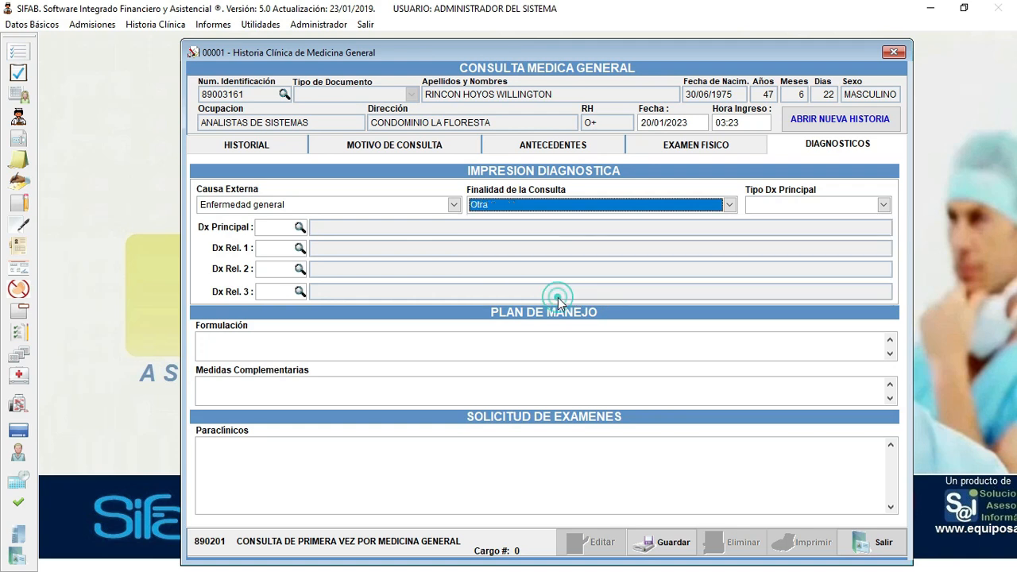
- Set the principal diagnosis type to IMPRESION DIAGNOSTICA
click(833, 201)
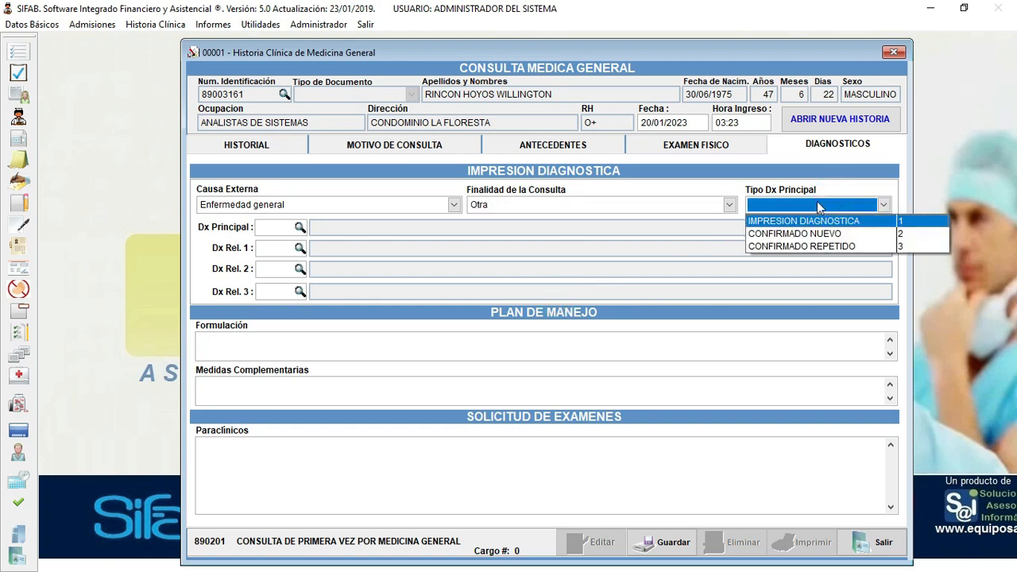
click(791, 222)
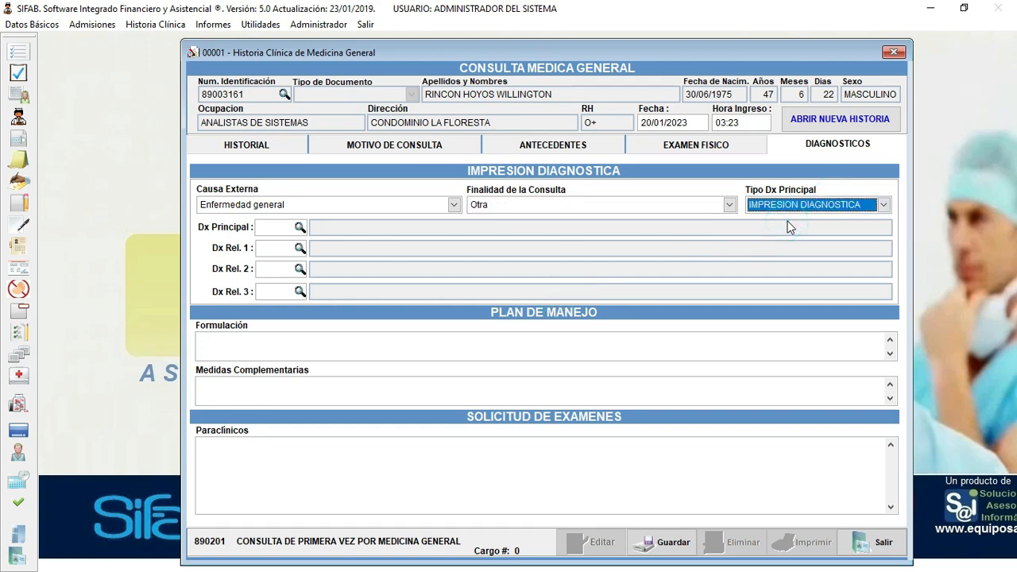
click(269, 228)
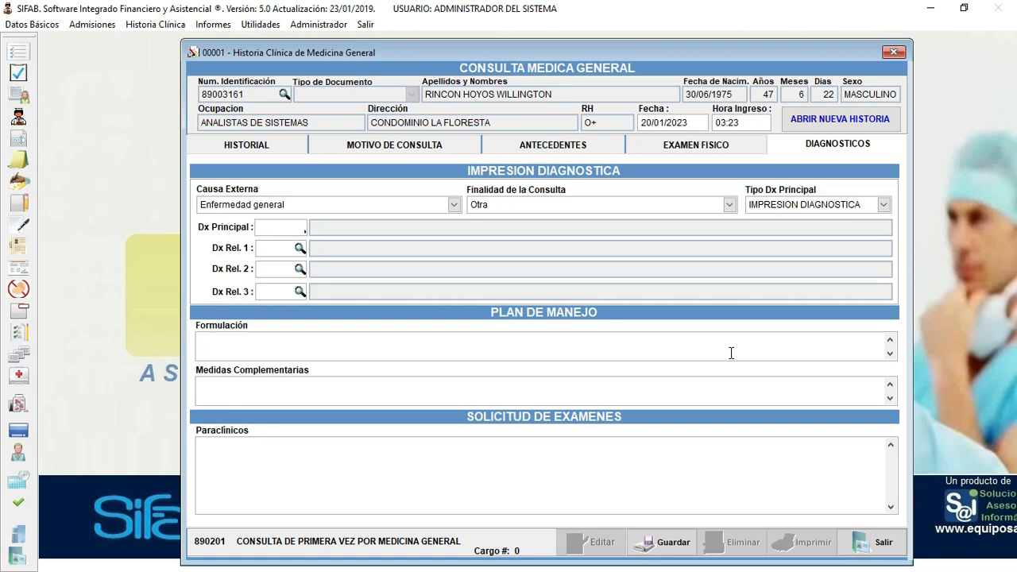
- Search the diagnosis lookup for MIGRA and choose G439 MIGRANA, NO ESPECIFICADA
key(Return)
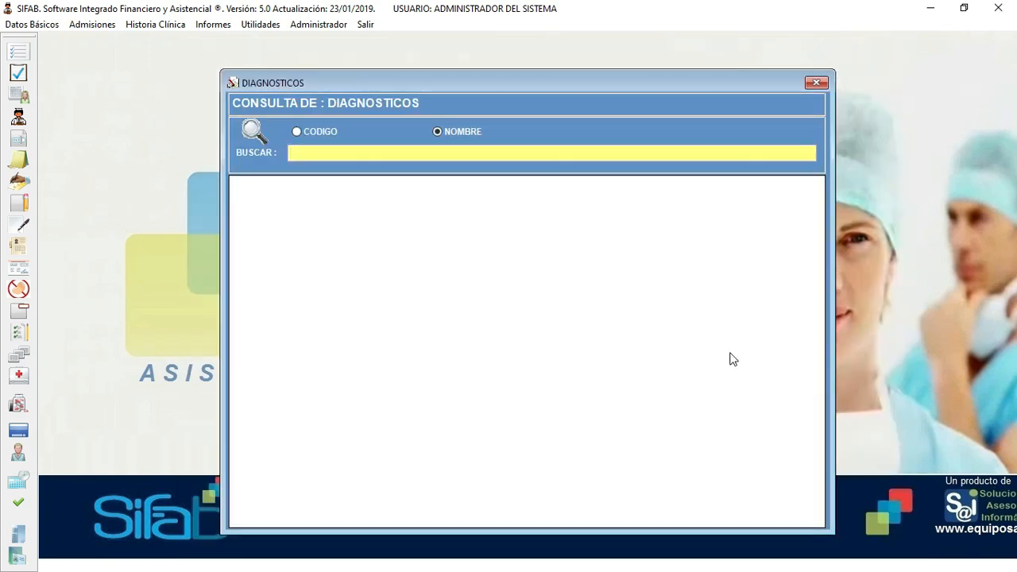
text(MIGRA)
key(Return)
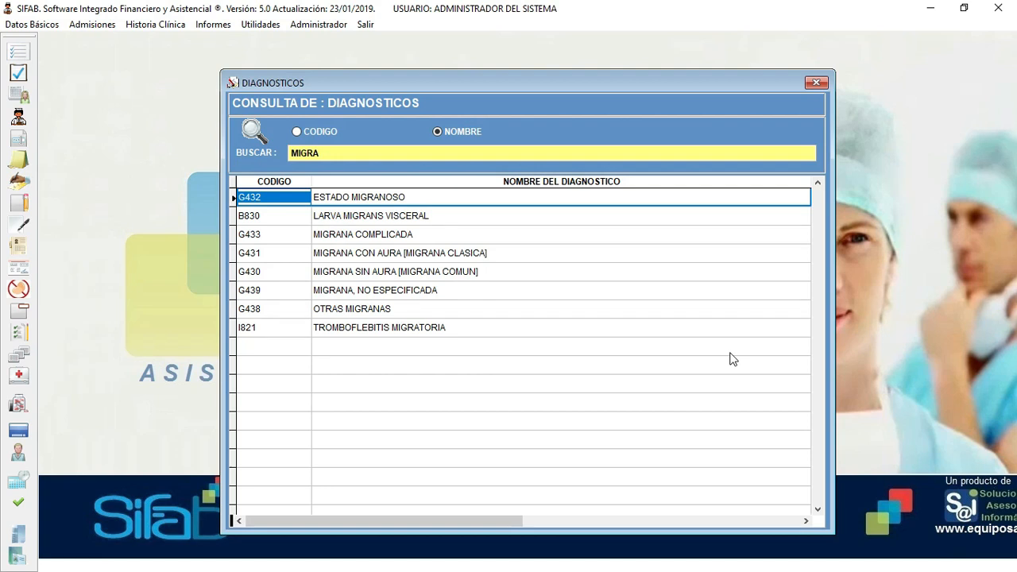
key(Down)
key(Down)
key(Down)
key(Down)
key(Down)
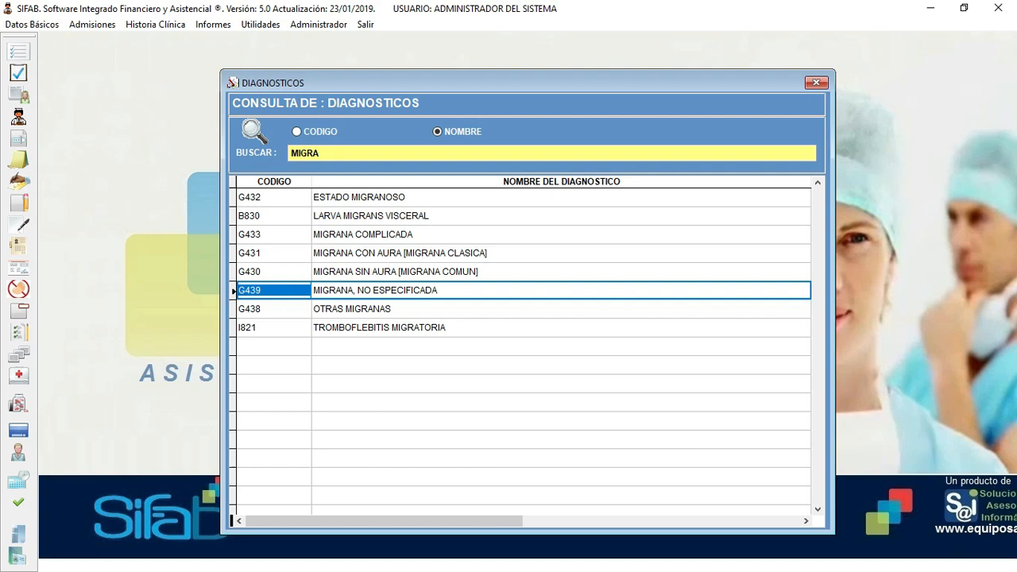
key(Return)
key(Return)
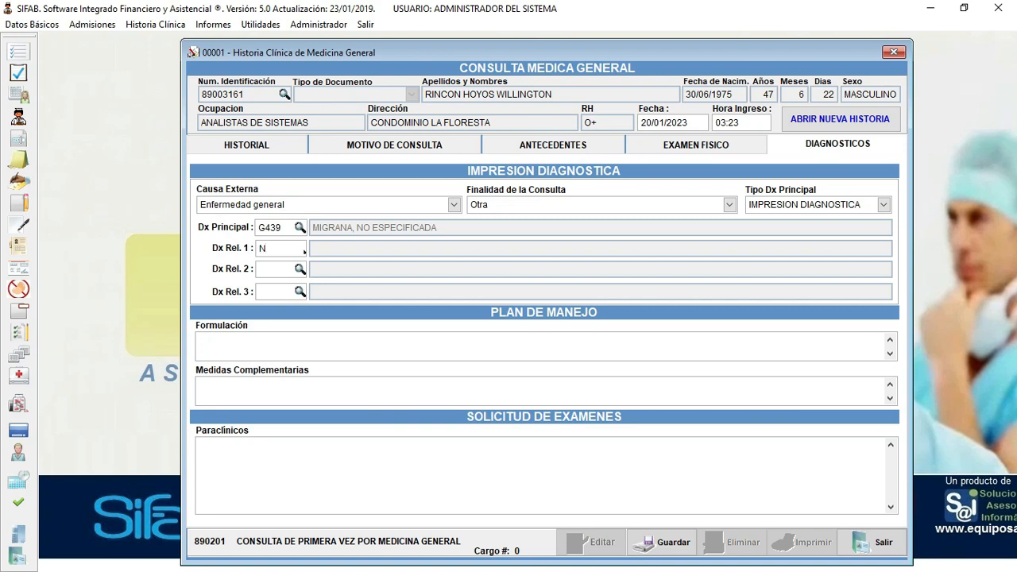
- Confirm N390 as Dx Rel. 1 and fill the formulation and complementary measures notes
key(Return)
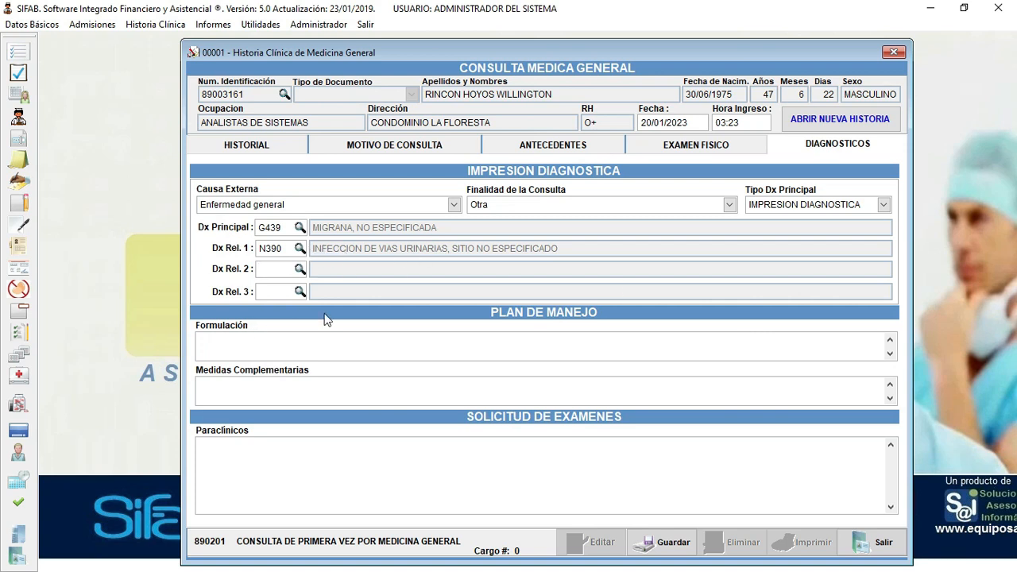
click(243, 346)
click(257, 383)
text(med com)
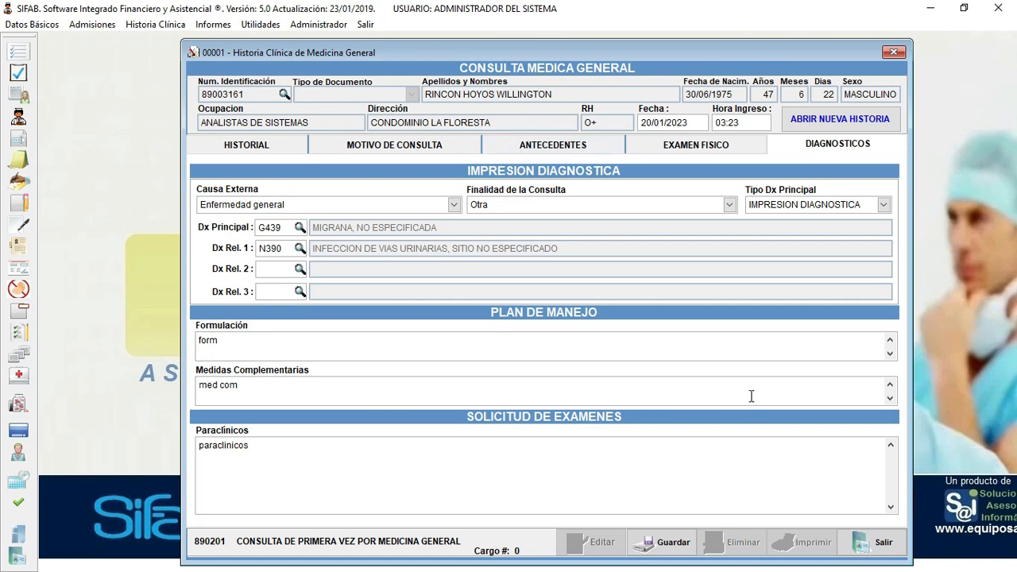
- After the missing-background warning, enter 'inmunizacion' under Inmunización and retry saving
click(672, 547)
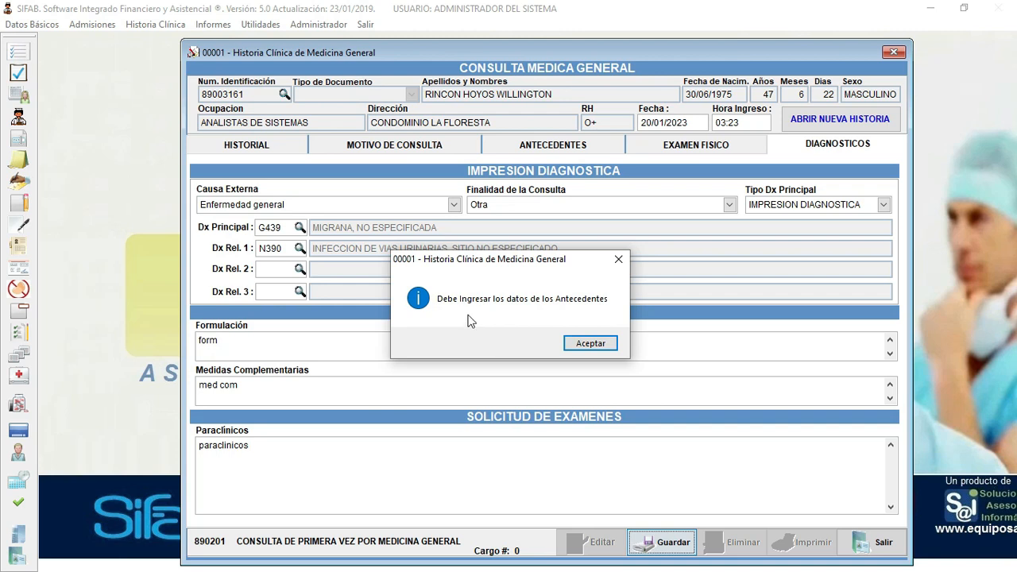
click(591, 343)
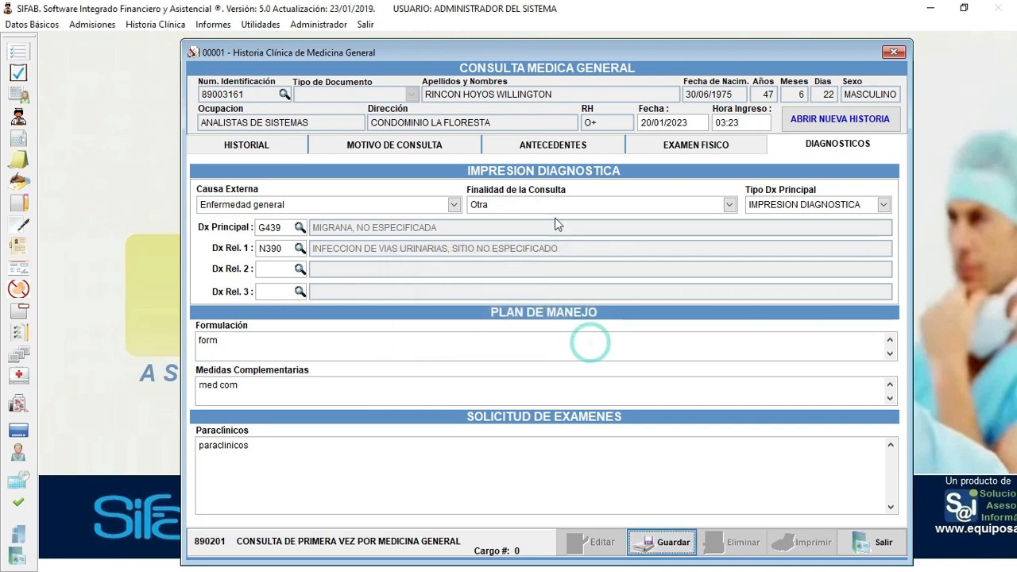
click(545, 145)
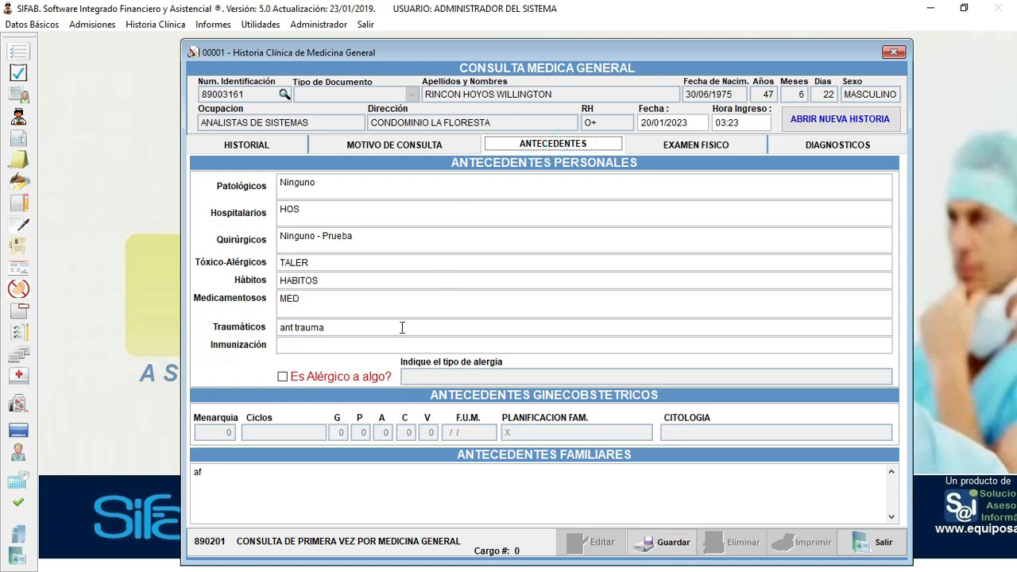
click(301, 351)
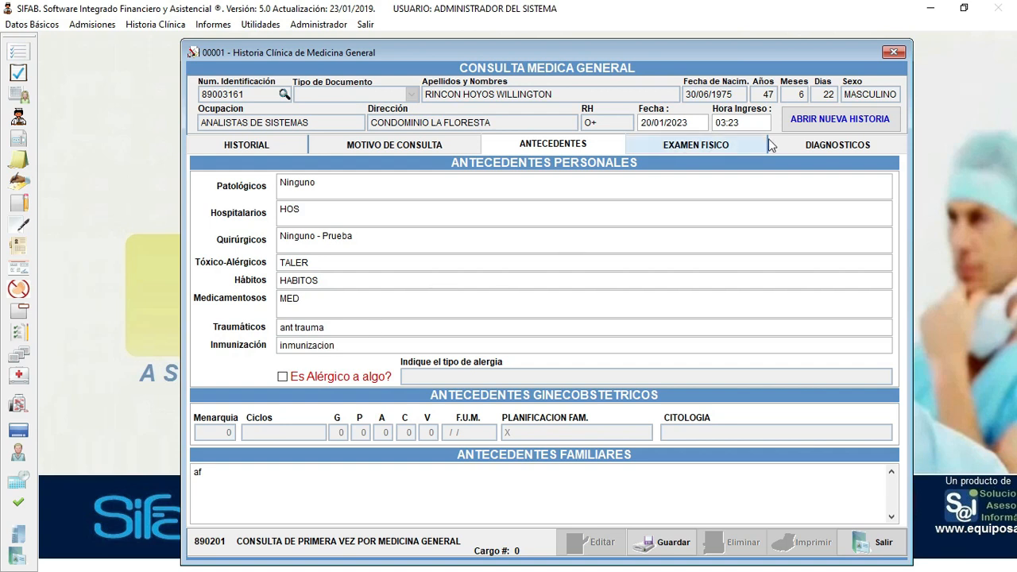
click(662, 544)
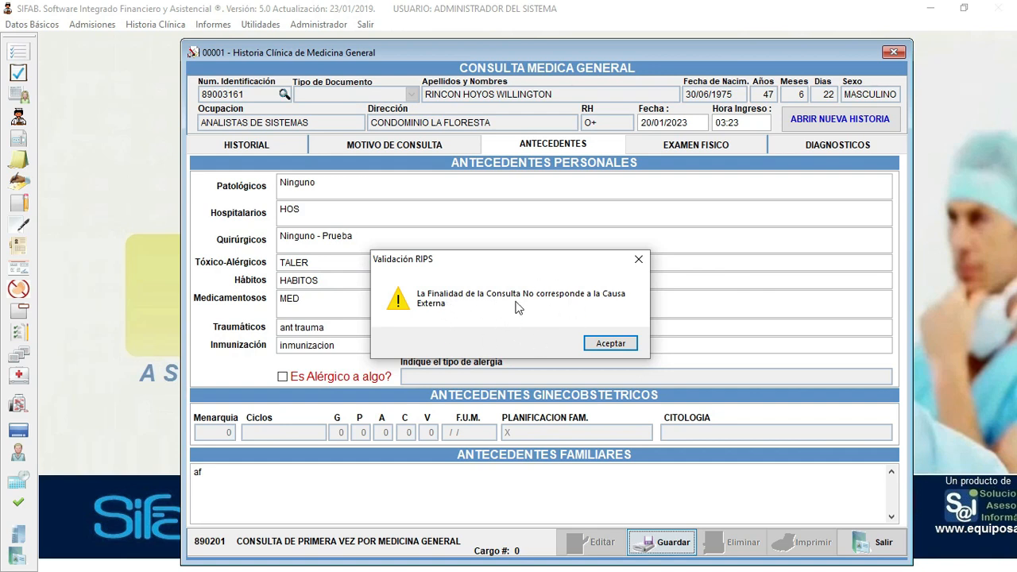
- Dismiss the RIPS warning, change the consultation purpose to NO APLICA and save again
click(610, 343)
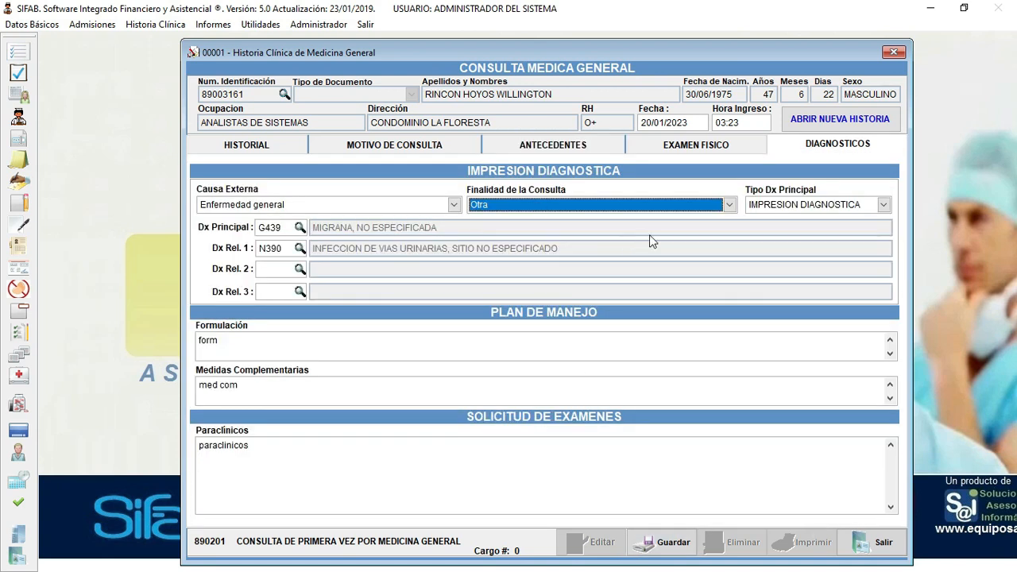
click(729, 204)
click(886, 230)
click(886, 230)
click(886, 230)
click(887, 230)
click(886, 230)
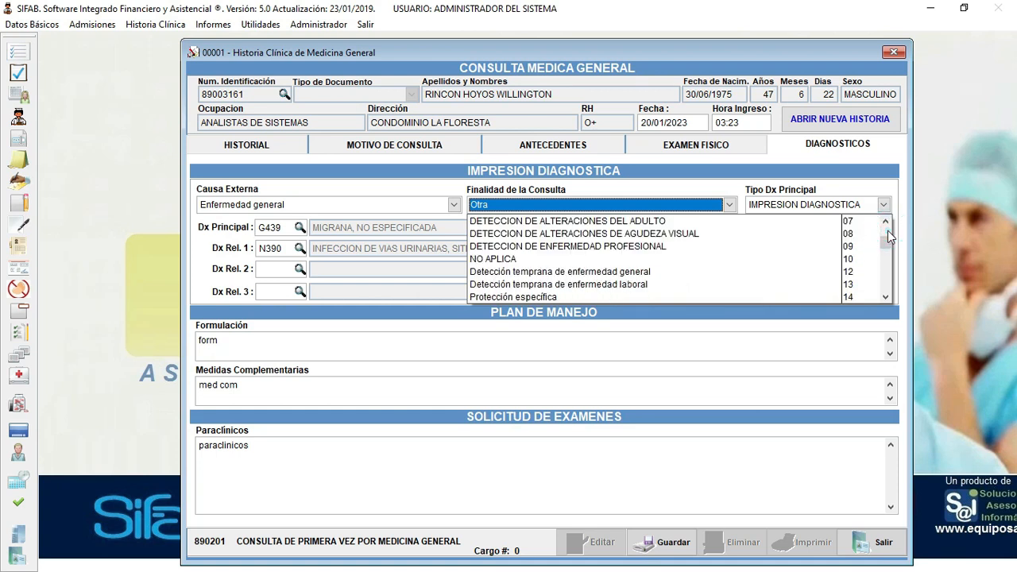
click(485, 259)
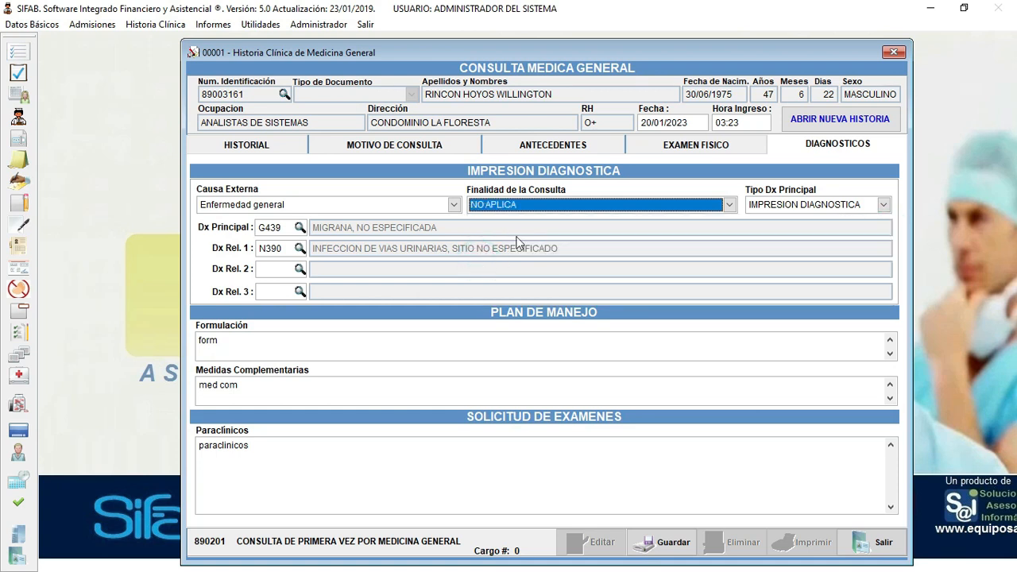
click(666, 542)
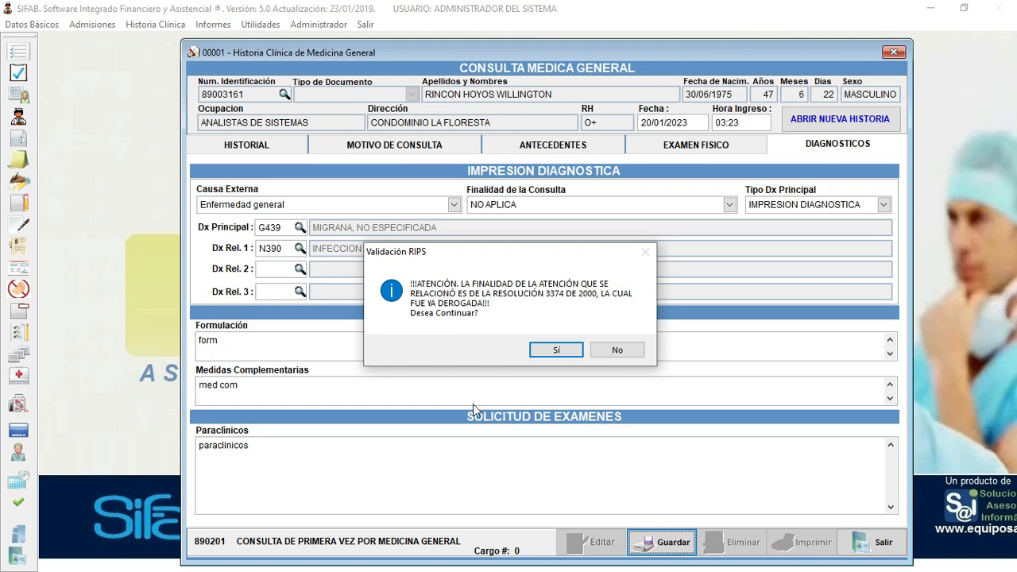
- Accept the repealed-resolution notice and the save prompt, then choose to view the report
click(555, 351)
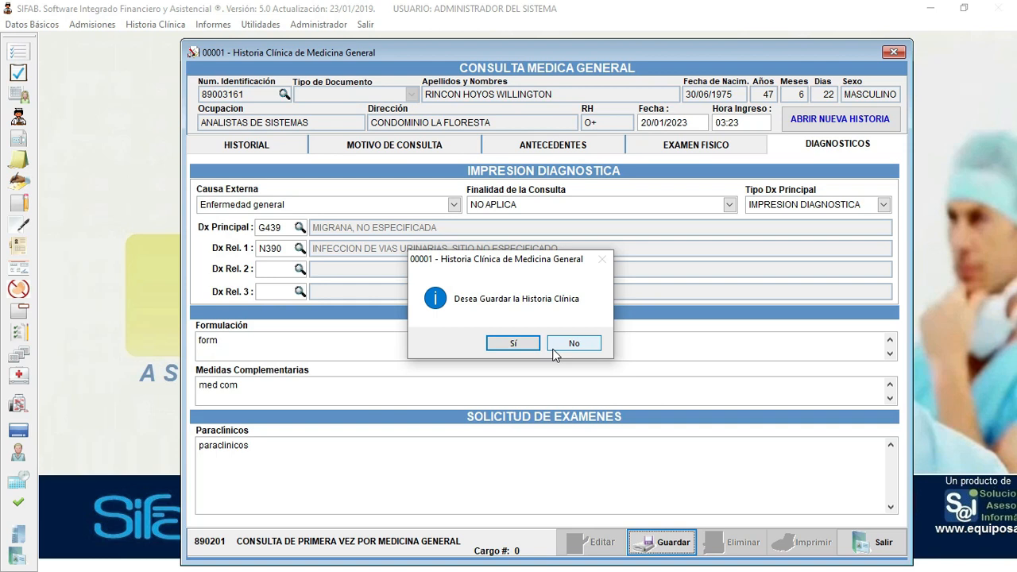
click(499, 344)
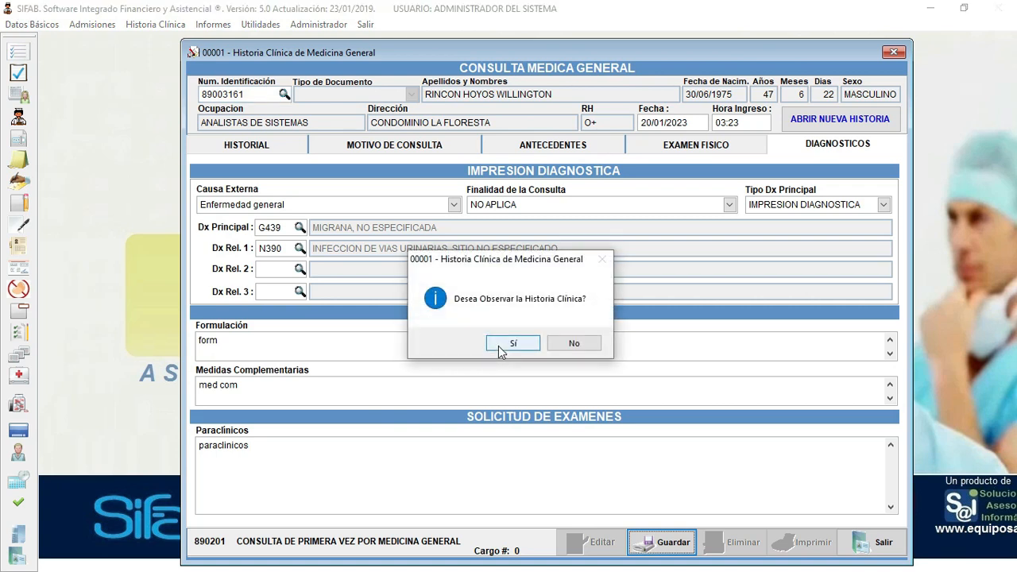
click(512, 343)
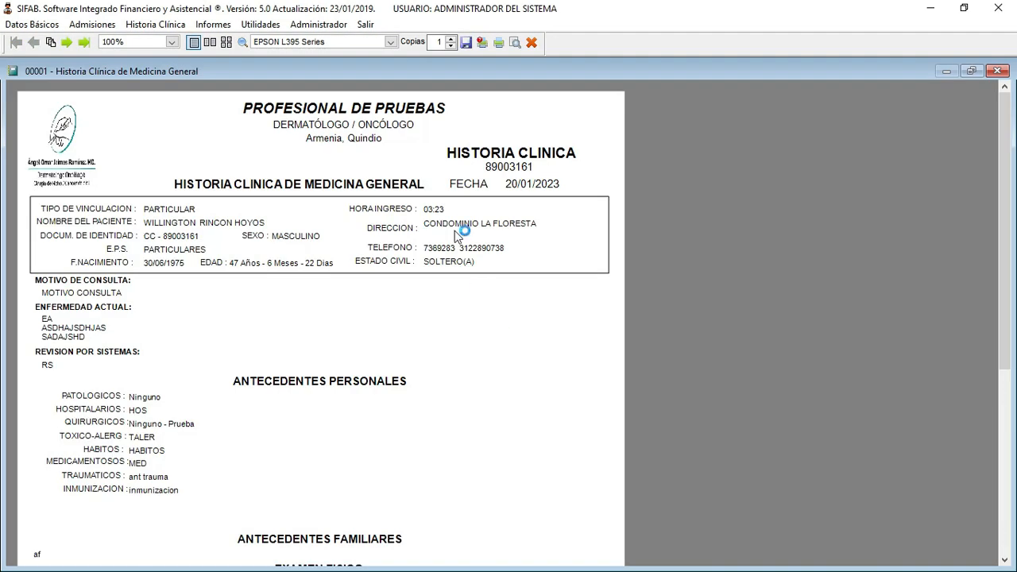
- Zoom the report preview to 150% and scroll through page 1
click(171, 42)
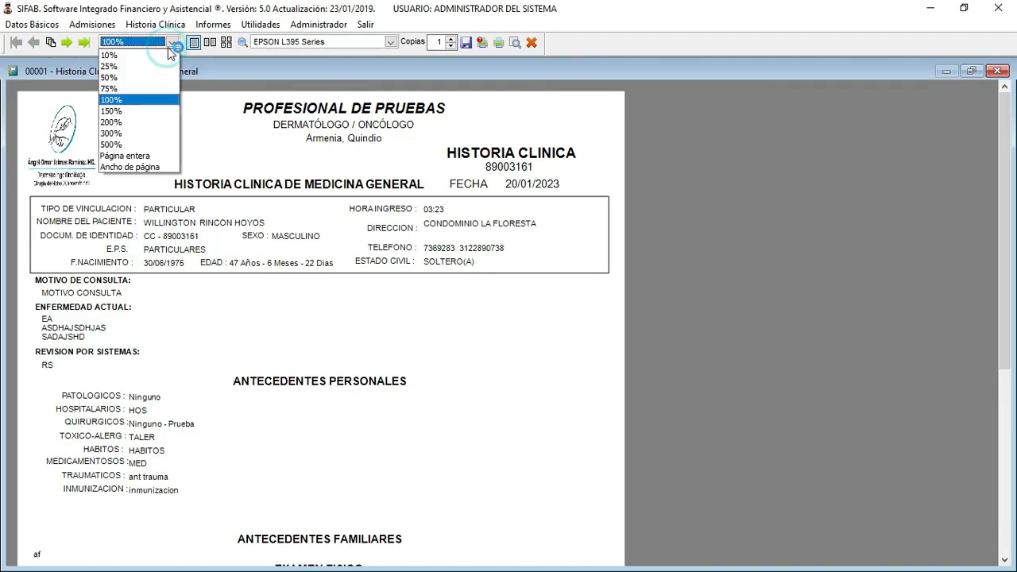
click(116, 111)
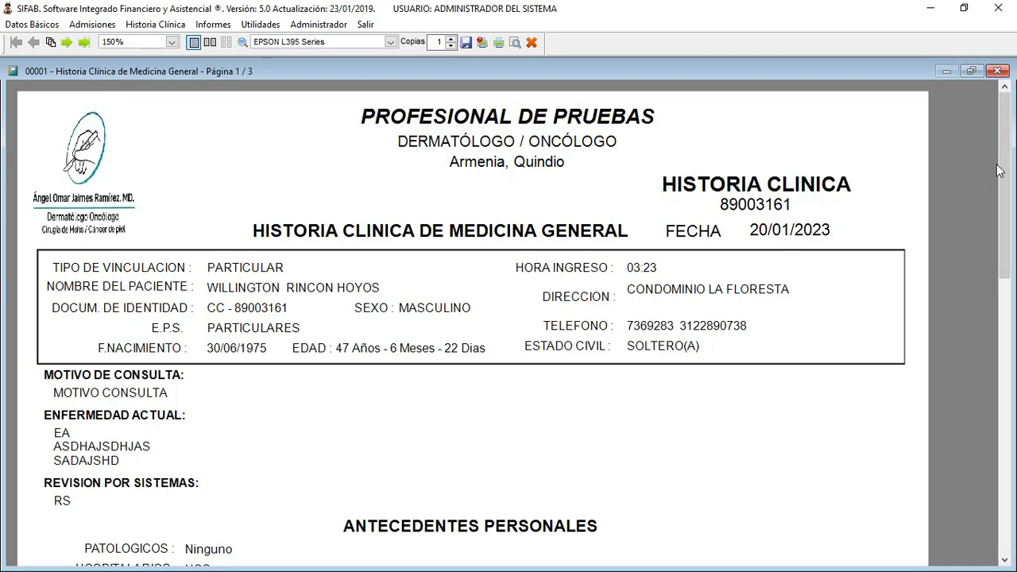
drag(1005, 104, 1014, 252)
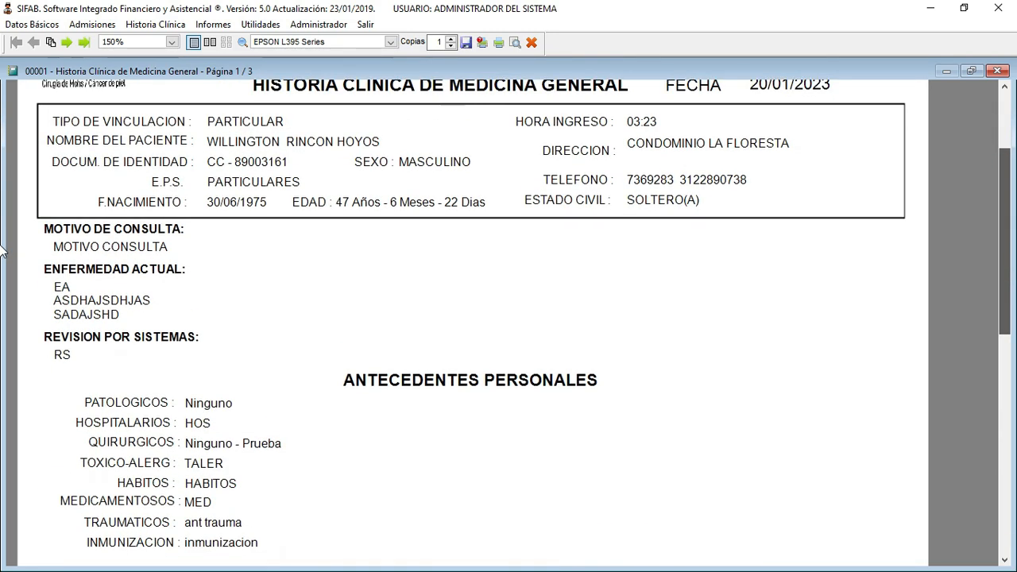
scroll(1, 251, up, 1)
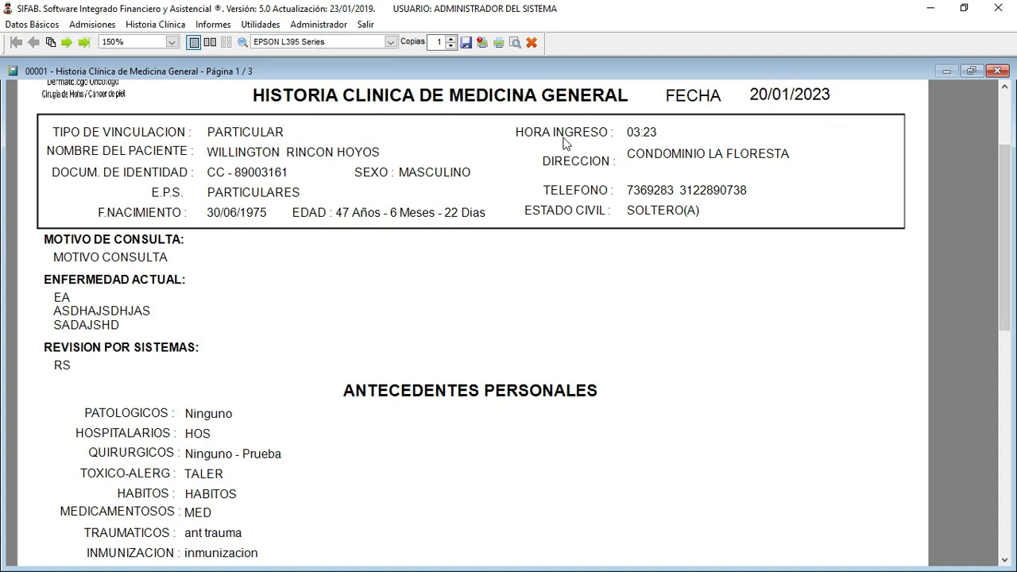
drag(1004, 189, 1006, 216)
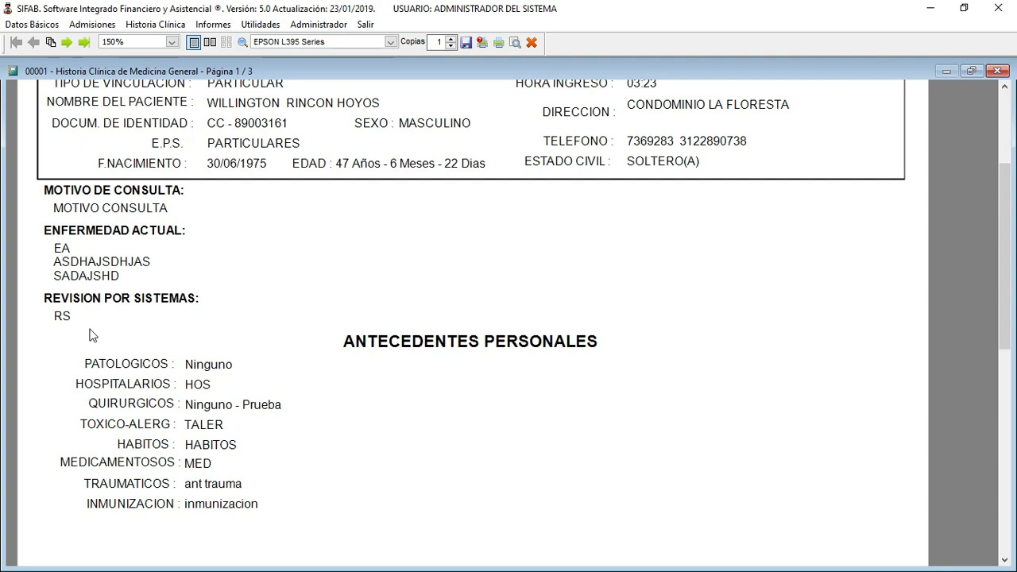
drag(1005, 209, 1, 338)
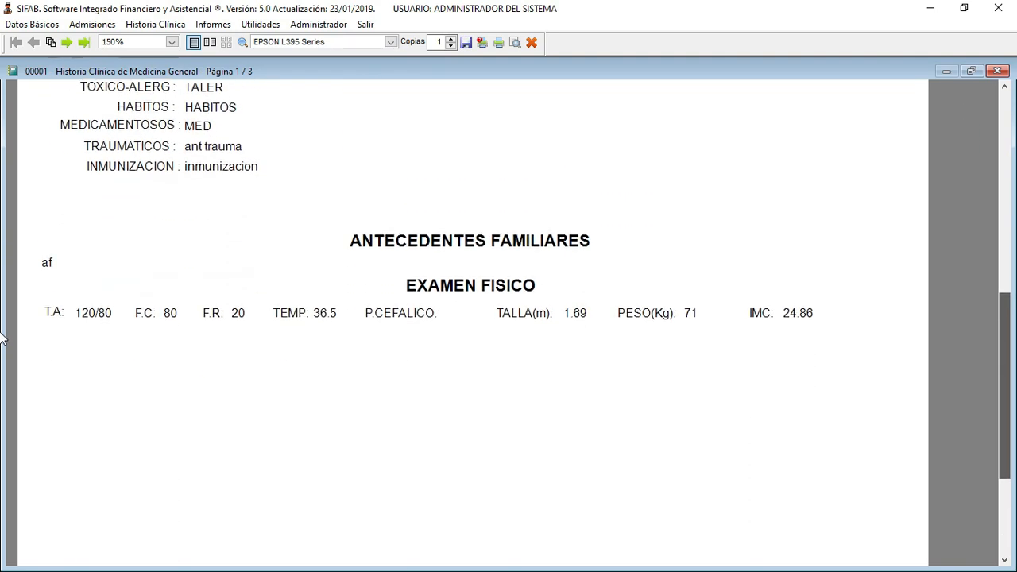
drag(1007, 310, 1007, 389)
- Move to page 2 and scroll down past diagnoses G439, N390 and the management plan
click(67, 42)
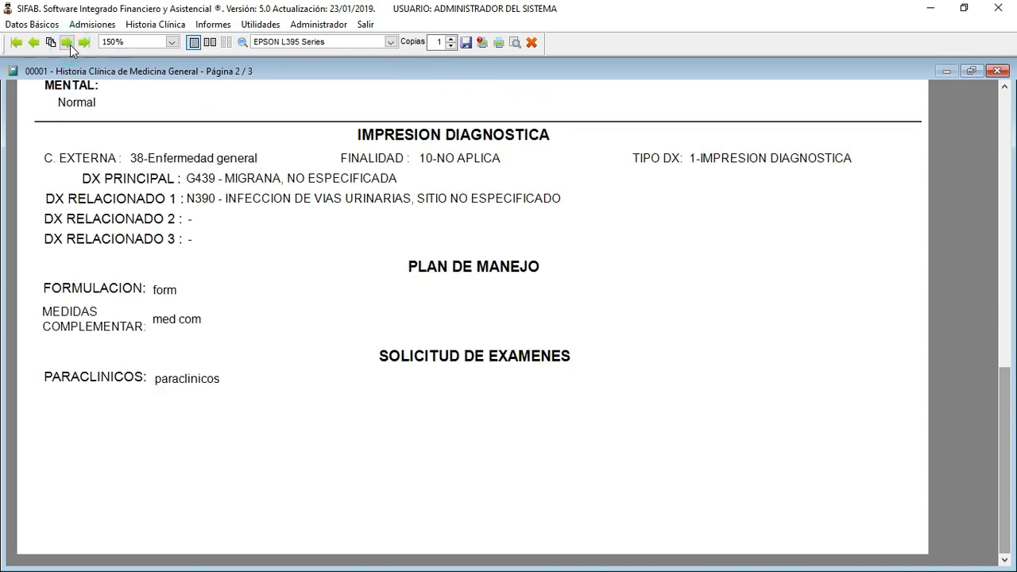
drag(1008, 364, 1007, 102)
scroll(745, 314, down, 3)
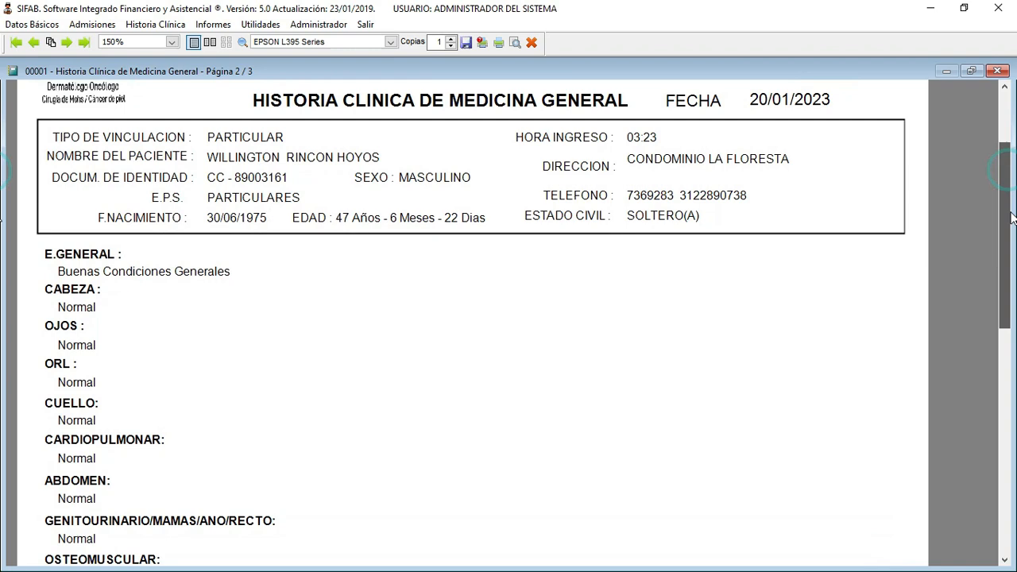
scroll(227, 370, down, 1)
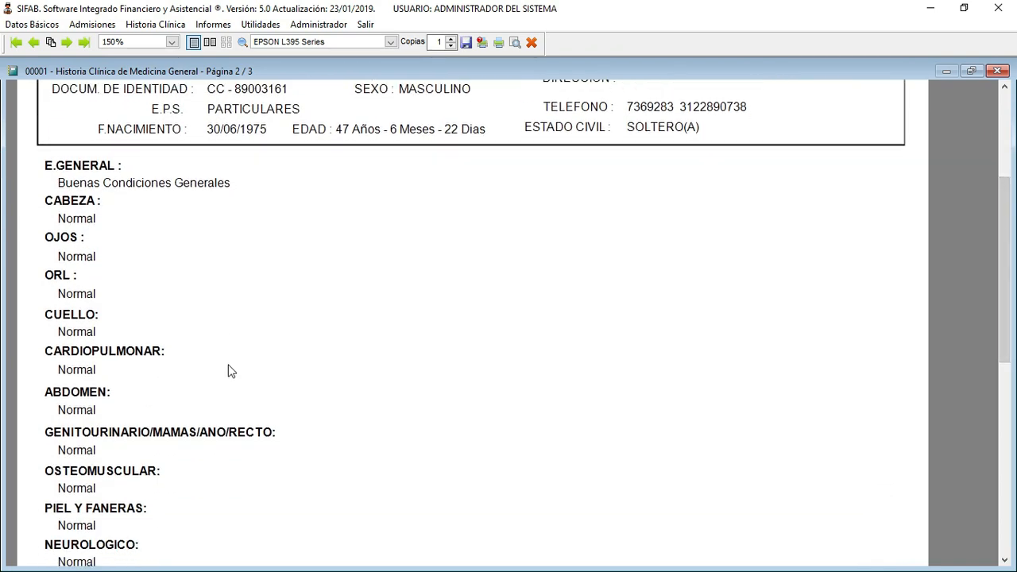
scroll(307, 276, down, 5)
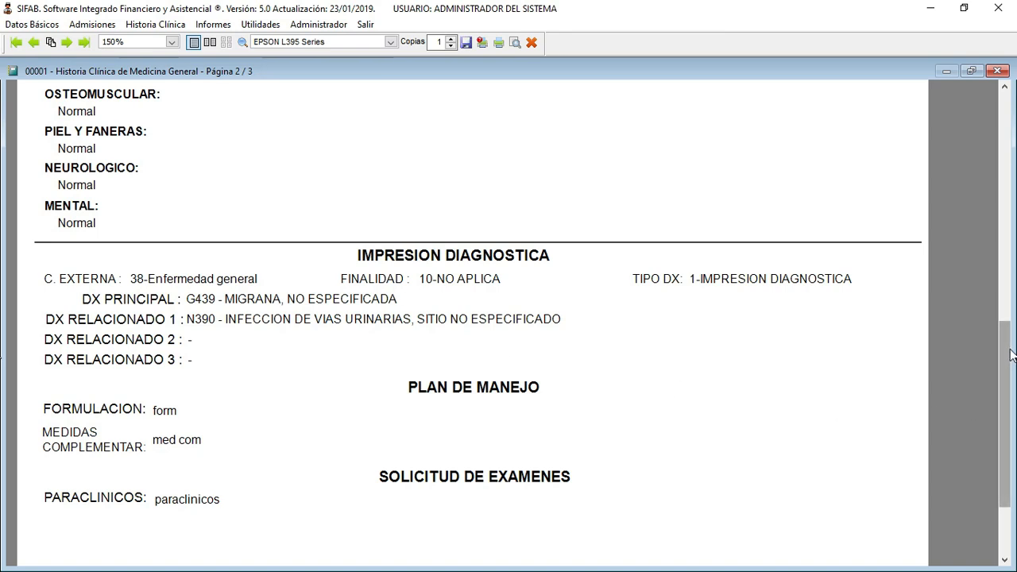
scroll(1000, 342, down, 2)
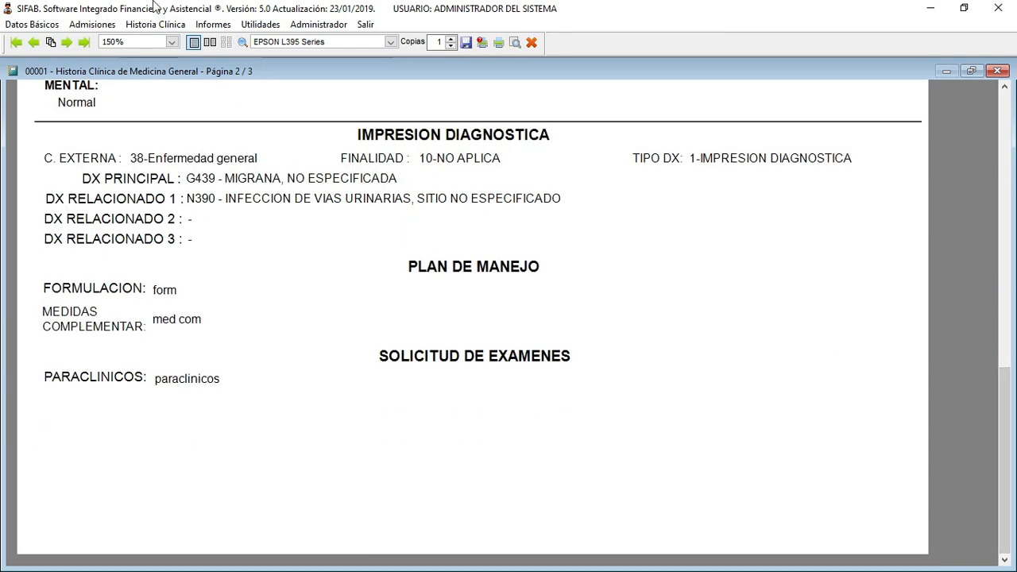
- Page through the clinical history report preview, from the last page back to page 2
click(66, 41)
drag(1003, 413, 1003, 139)
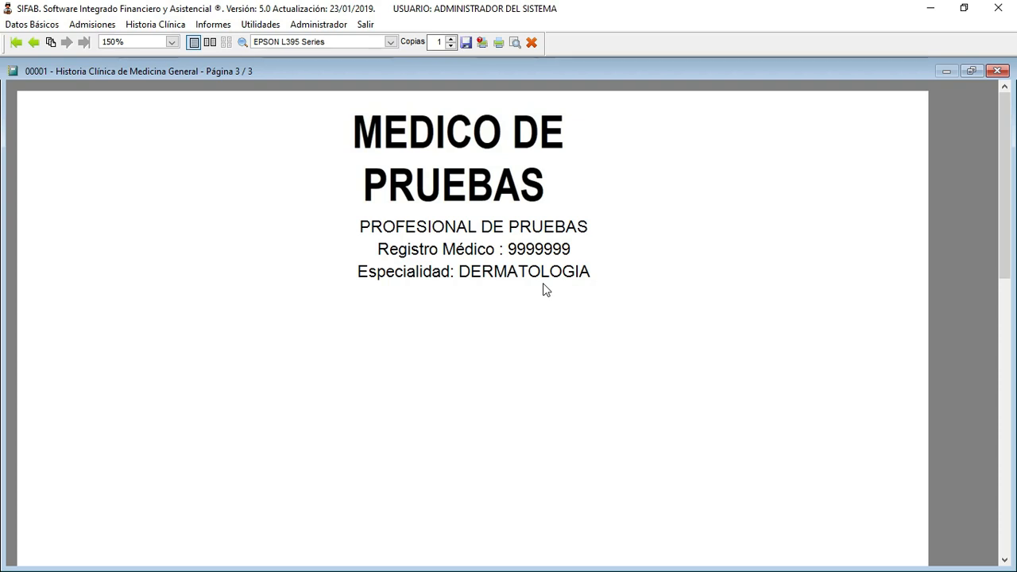
click(35, 42)
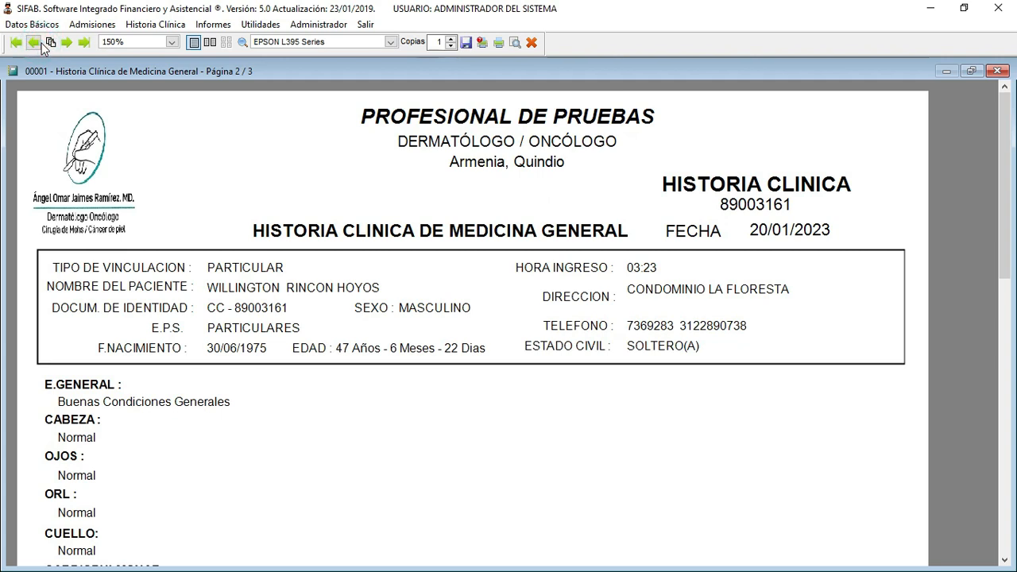
drag(999, 164, 999, 237)
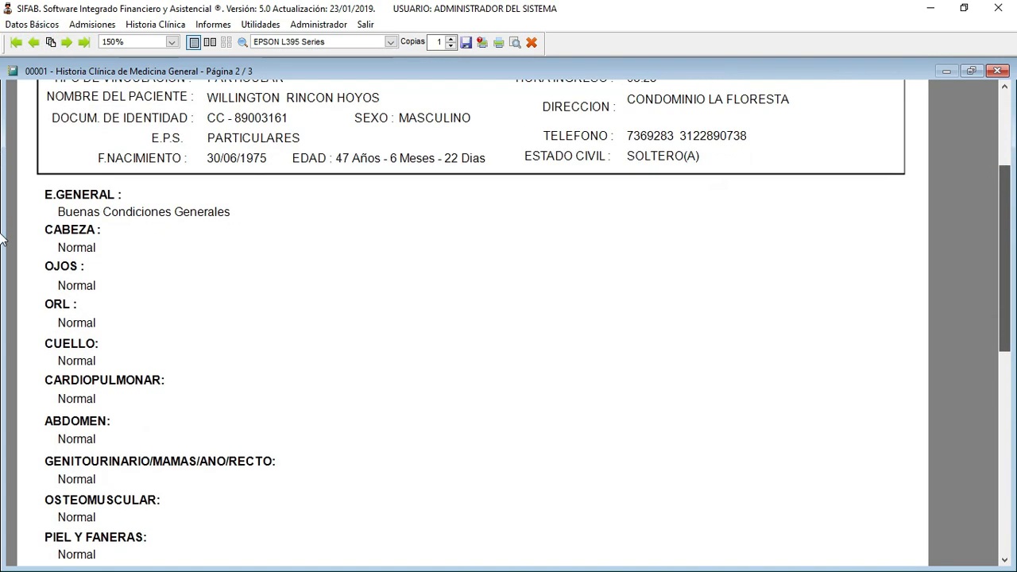
scroll(3, 287, down, 5)
scroll(3, 334, up, 4)
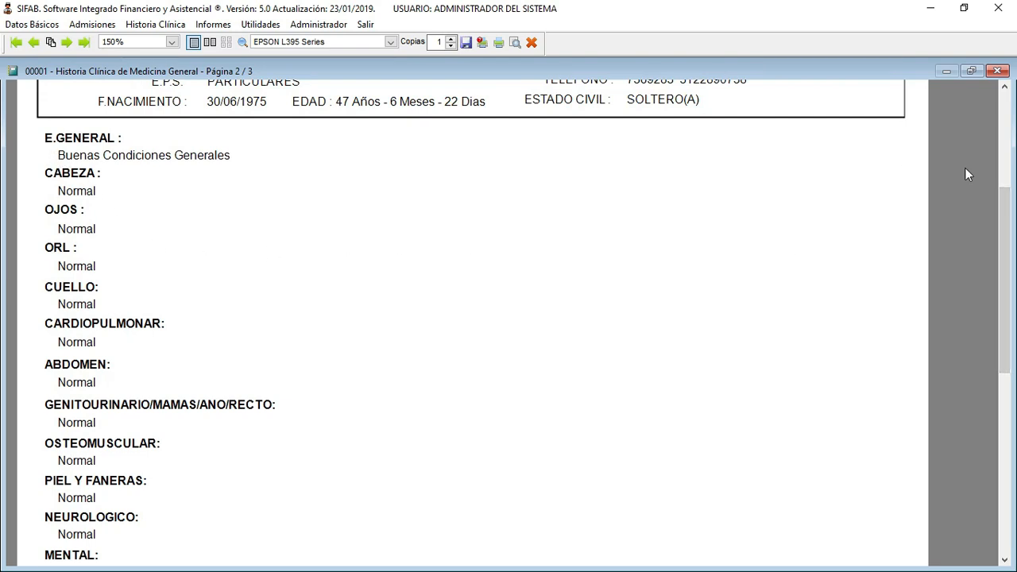
drag(1005, 221, 1014, 354)
scroll(2, 357, up, 5)
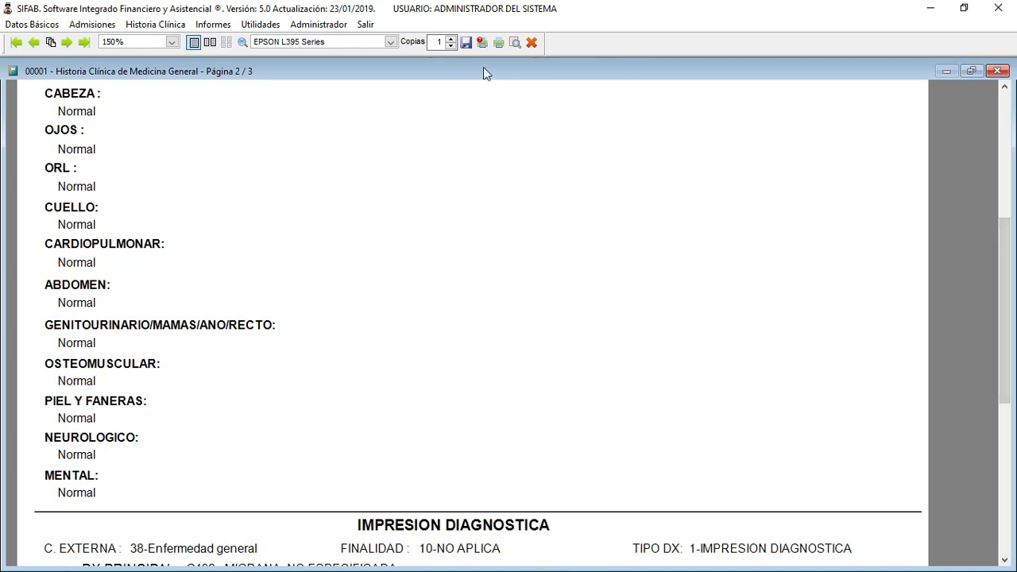
- Export the report as PDF hclinicace.Pdf to the temporal folder
click(467, 44)
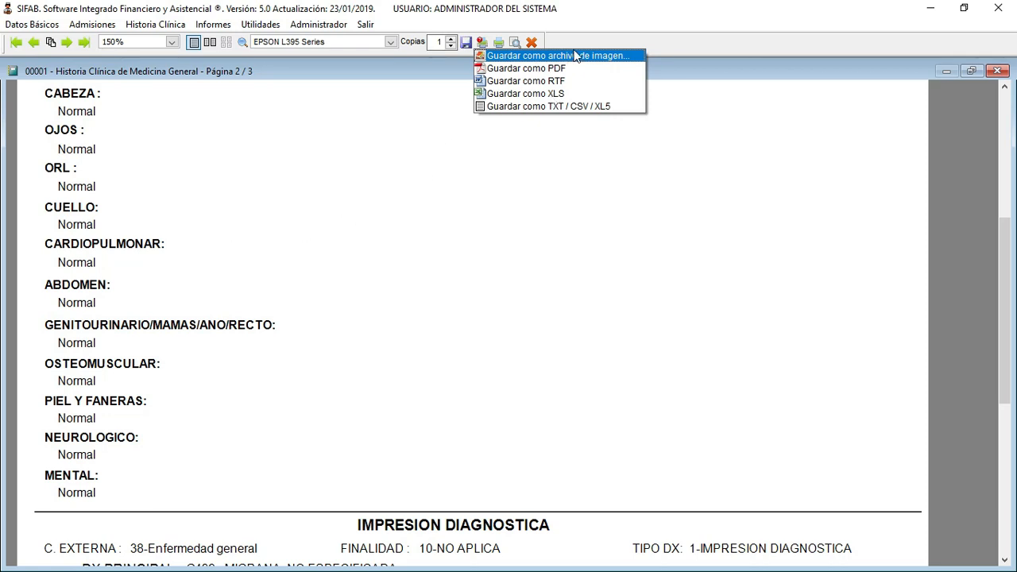
click(513, 71)
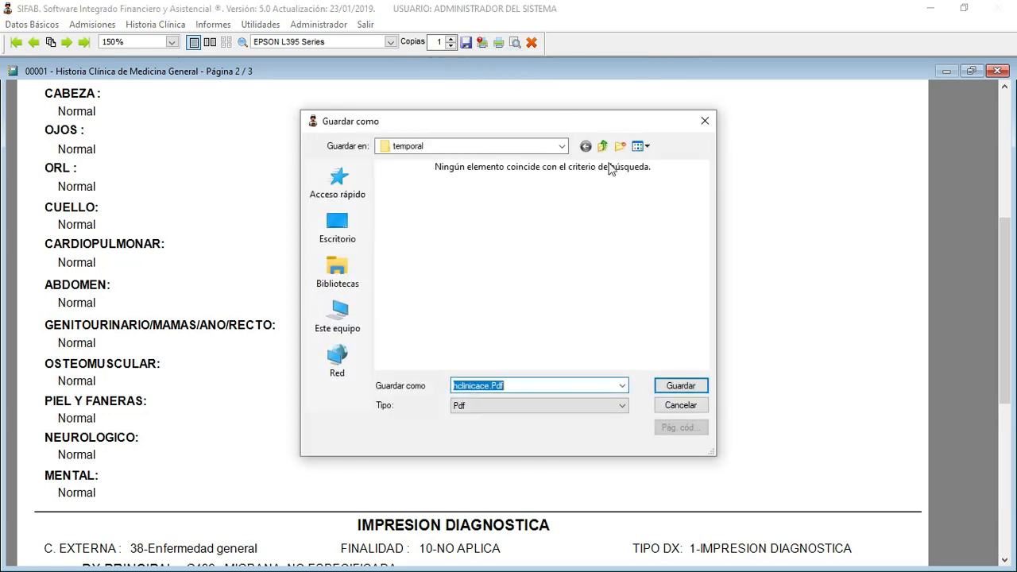
click(673, 385)
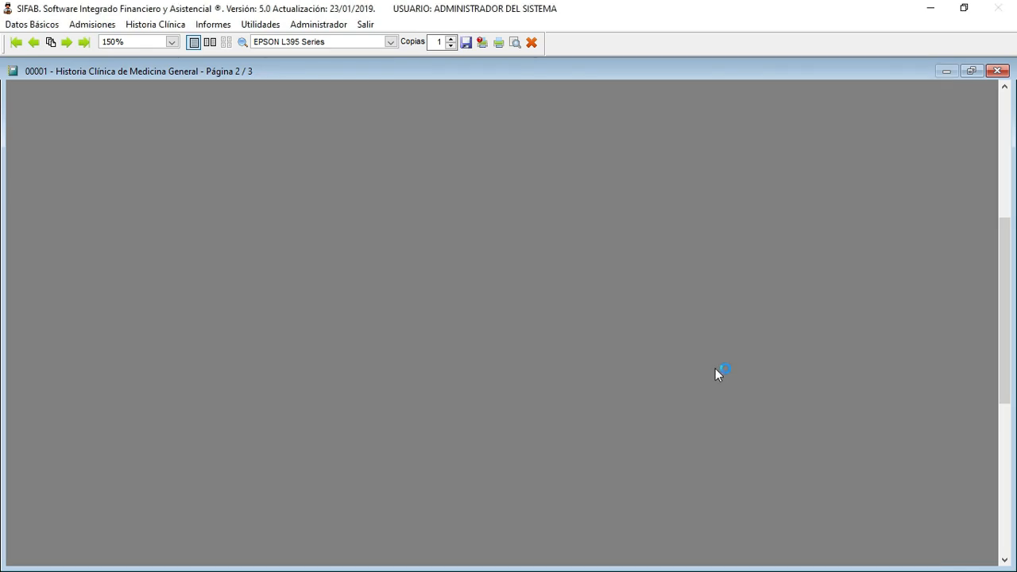
- Scroll HCLINICACE.PDF to the page 2/3 boundary to check the physician's signature page
drag(1013, 114, 1014, 457)
drag(1, 459, 2, 404)
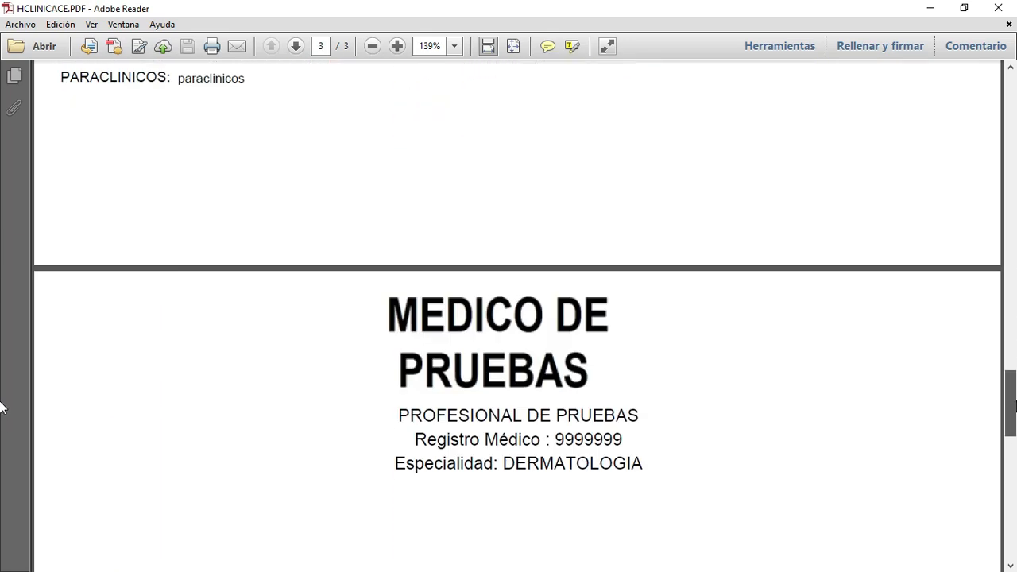
- Close the PDF and report preview, acknowledge the save, and select the 20/01/2023 consultation
click(1002, 9)
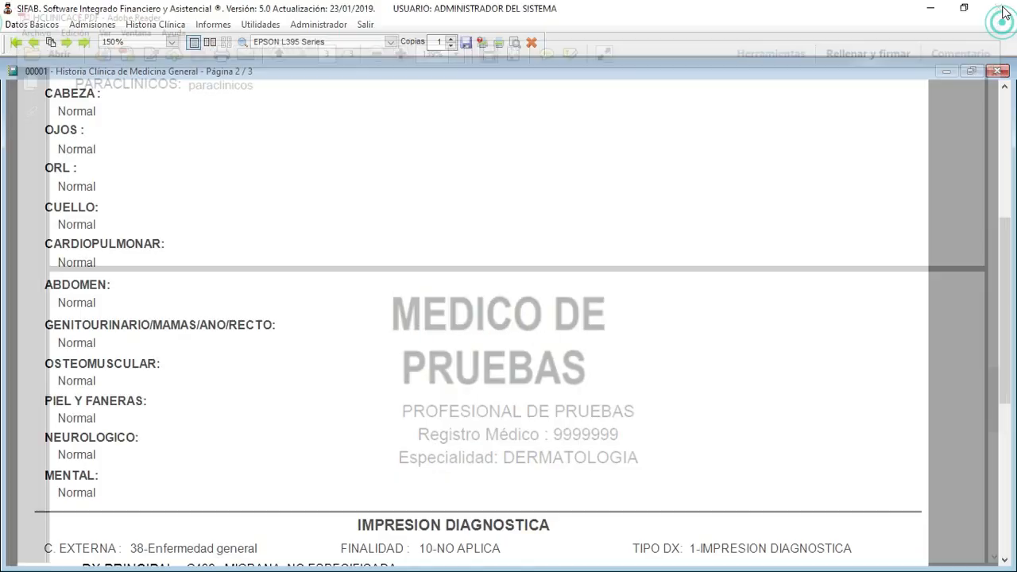
click(997, 71)
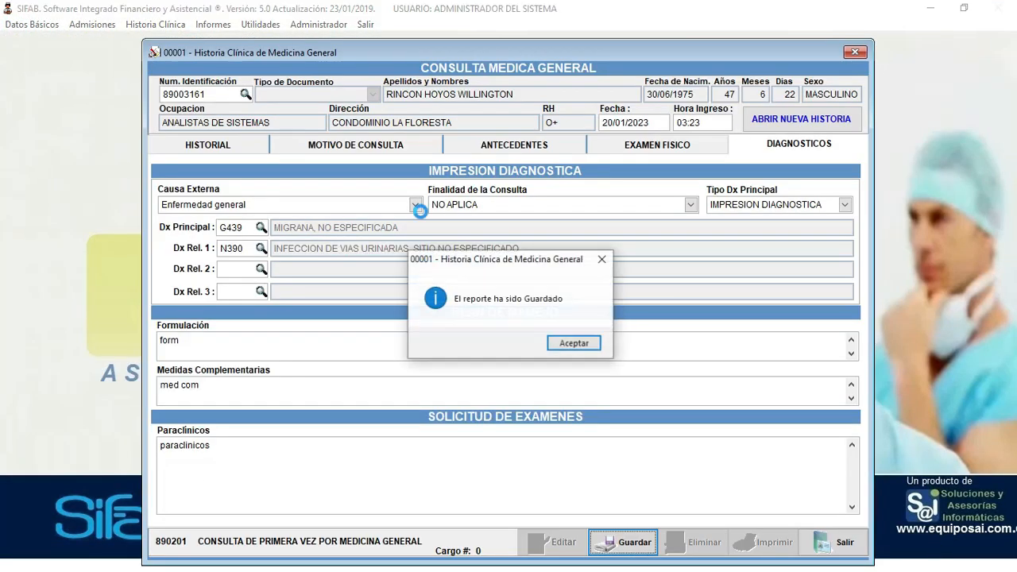
click(574, 345)
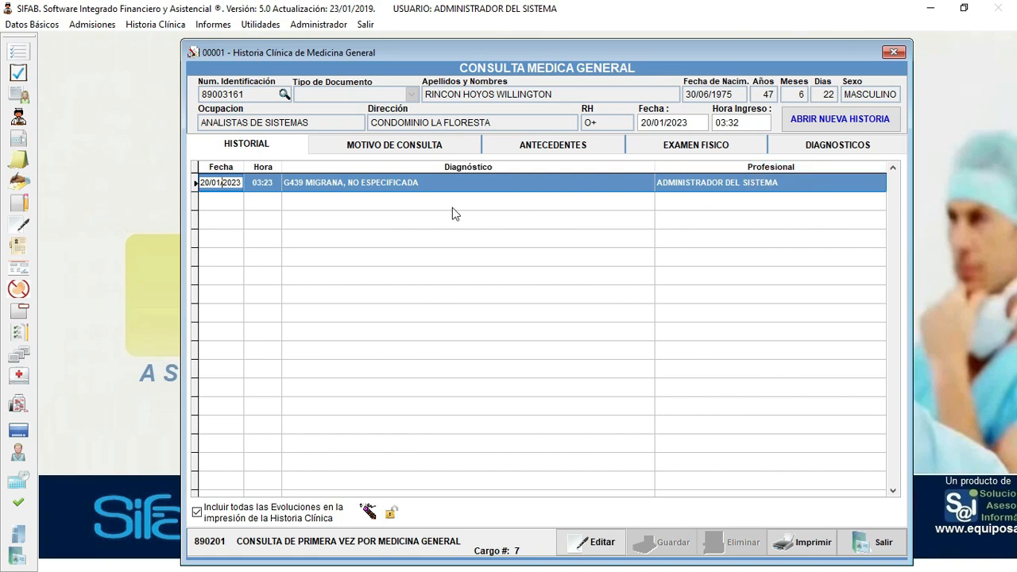
click(252, 184)
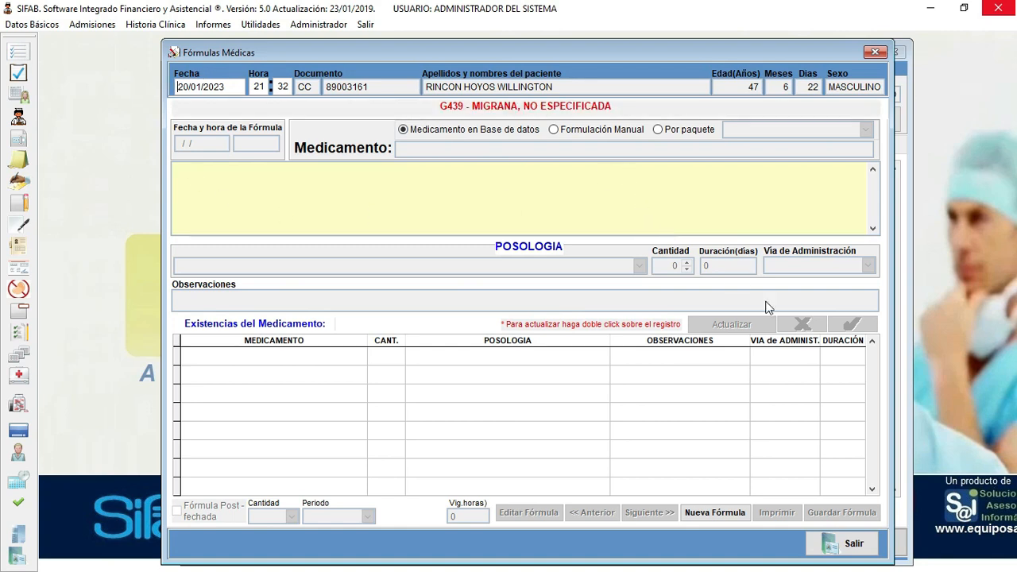
- Add ACETAMINOFEN TABLETA 500 MG: one tablet every 24 hours, 30 days, ORAL route
click(712, 513)
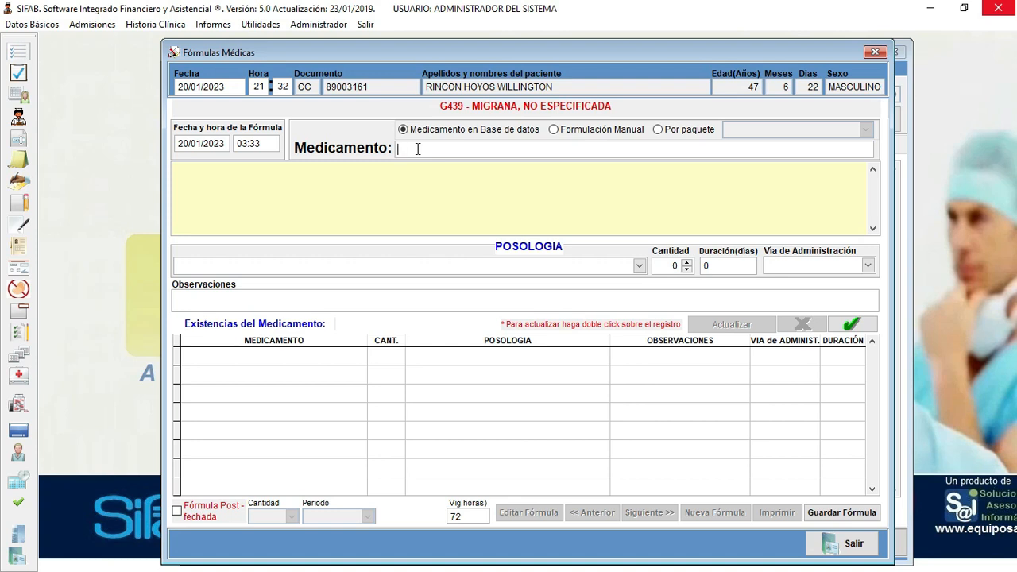
text(ACETA)
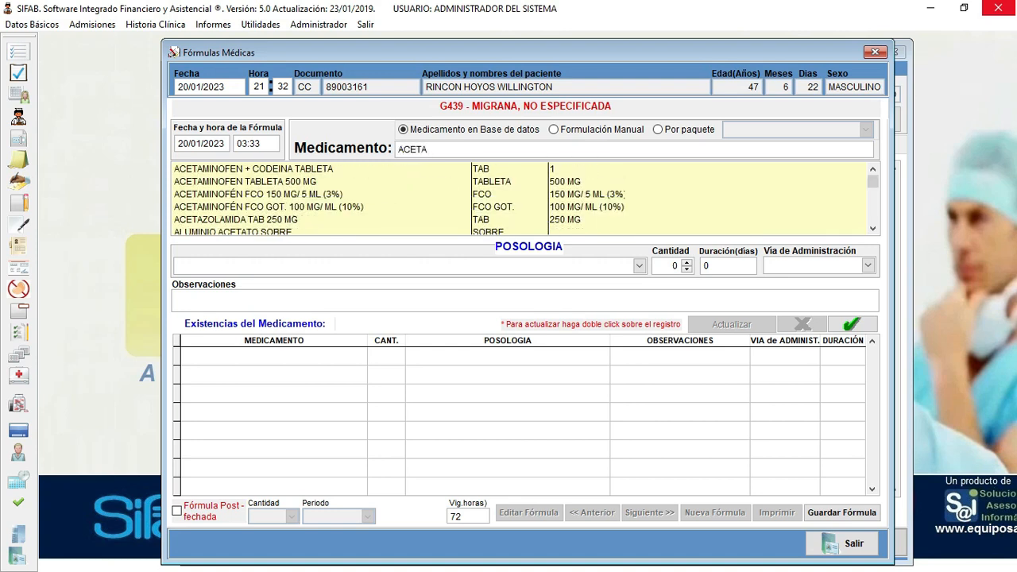
text(MINO)
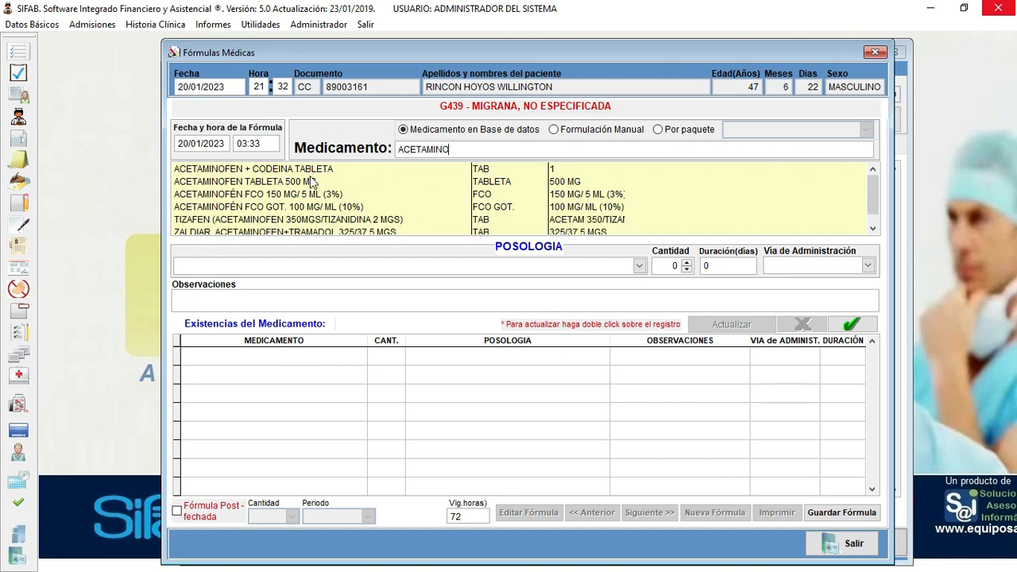
click(269, 185)
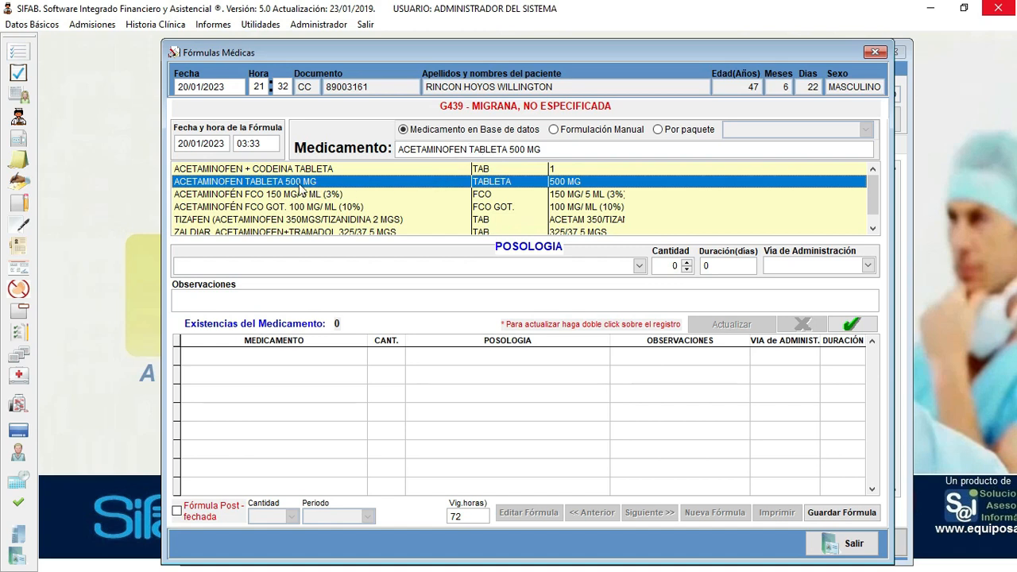
click(639, 266)
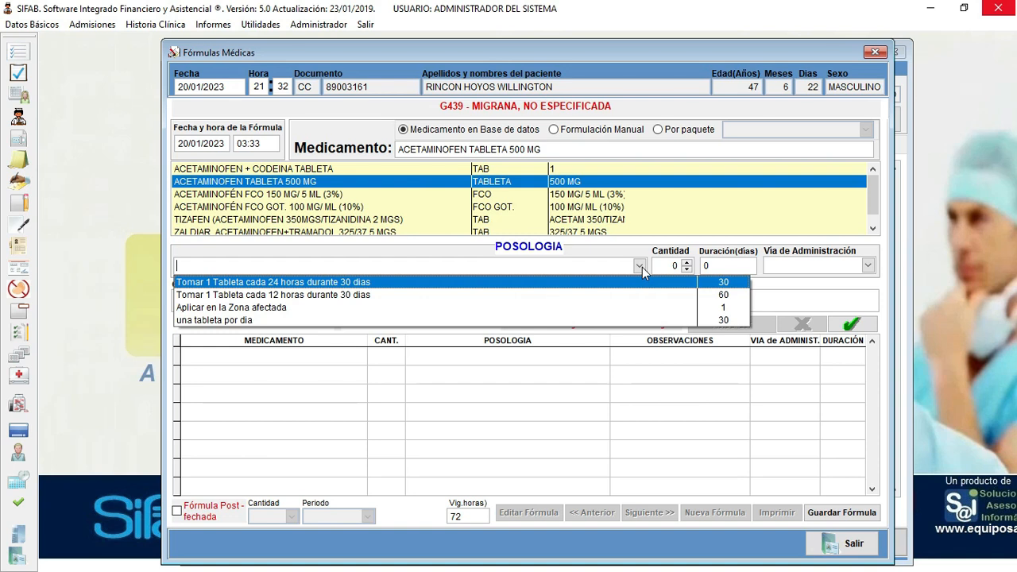
click(236, 282)
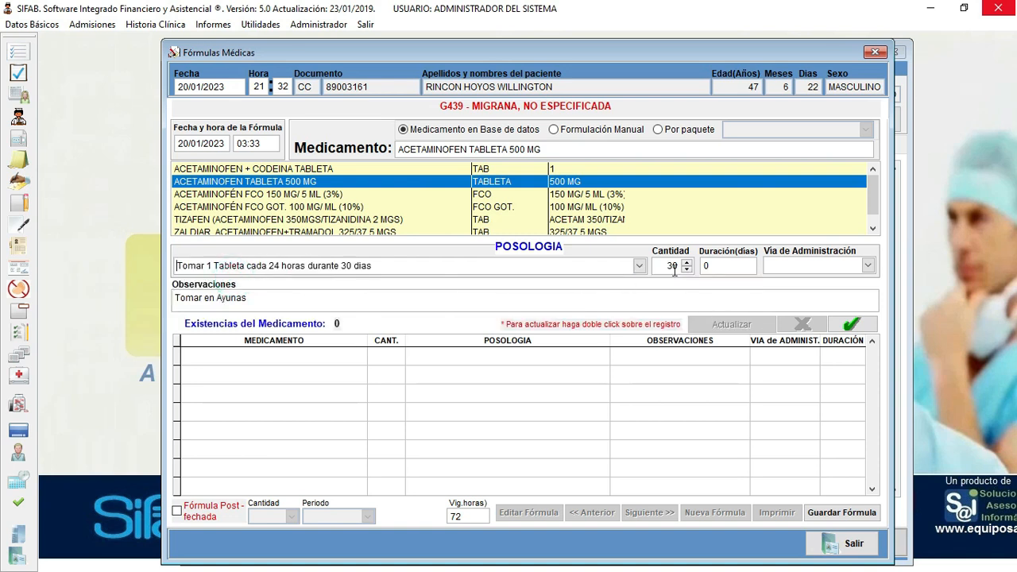
double_click(706, 265)
text(30)
click(829, 267)
click(795, 283)
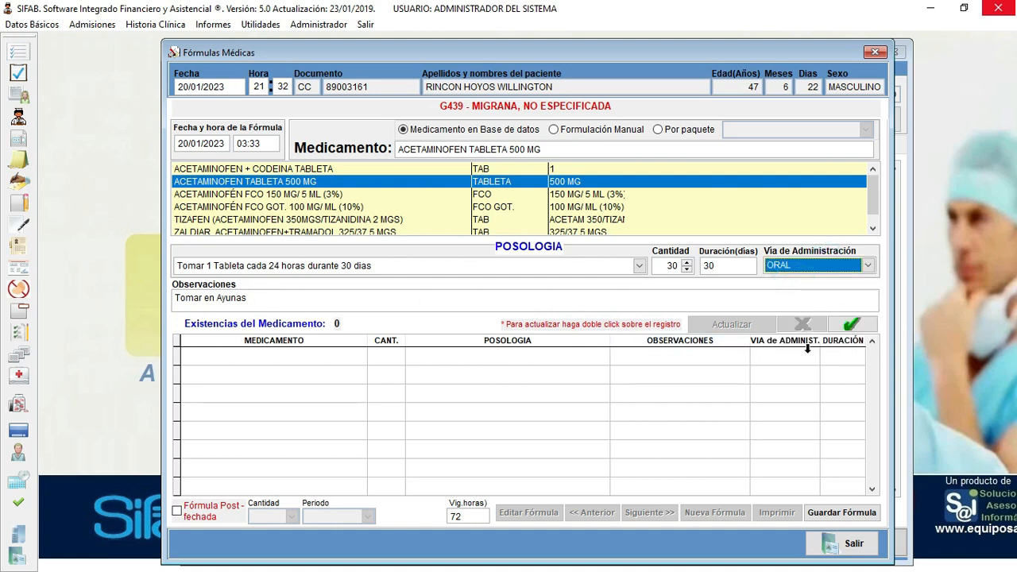
click(851, 325)
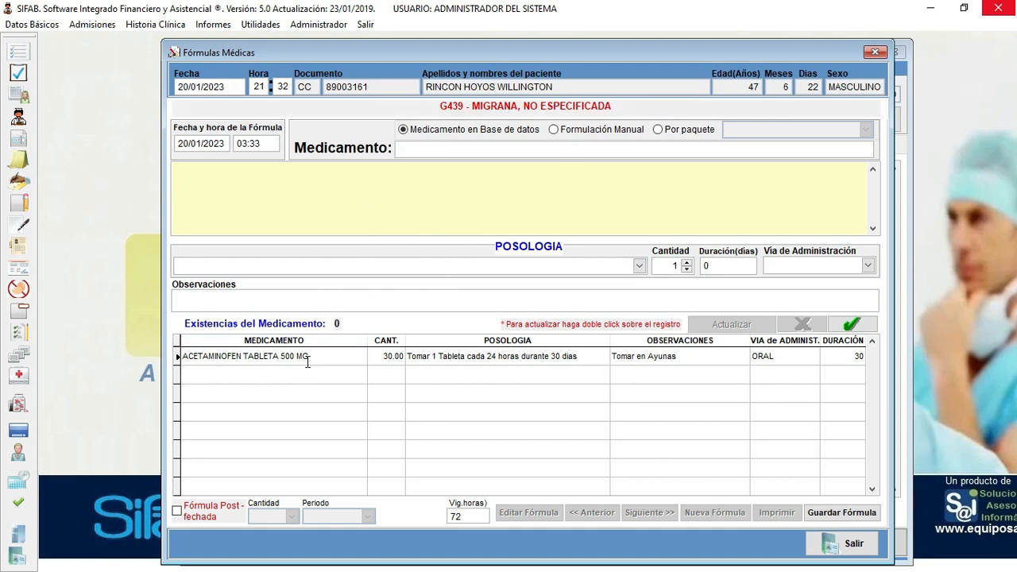
- Select IBUPROFENO TAB 400 MG, one tablet every 12 hours, with quantity 30
click(416, 150)
text(IBU)
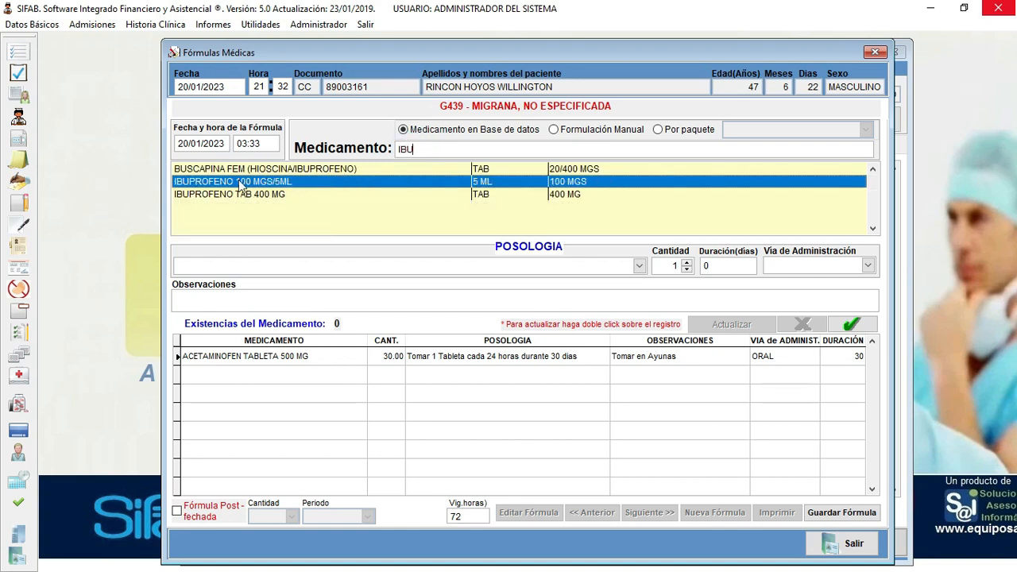
click(228, 195)
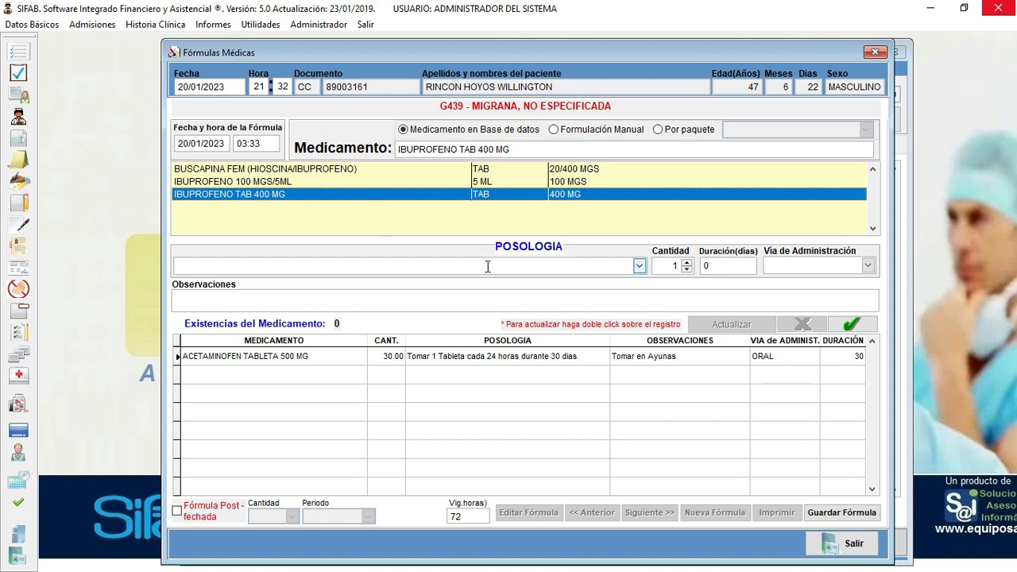
click(638, 267)
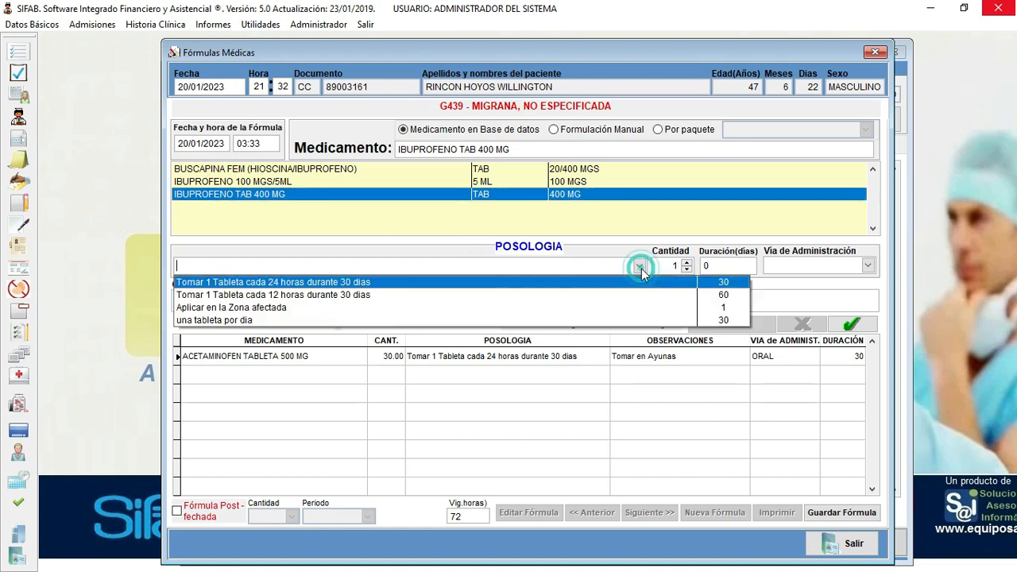
click(316, 295)
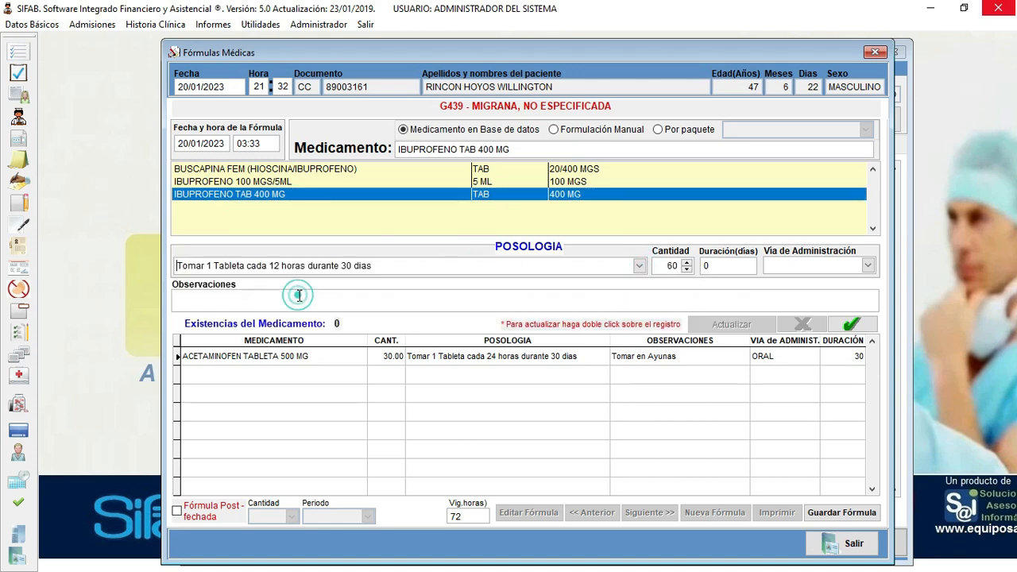
double_click(666, 267)
text(15)
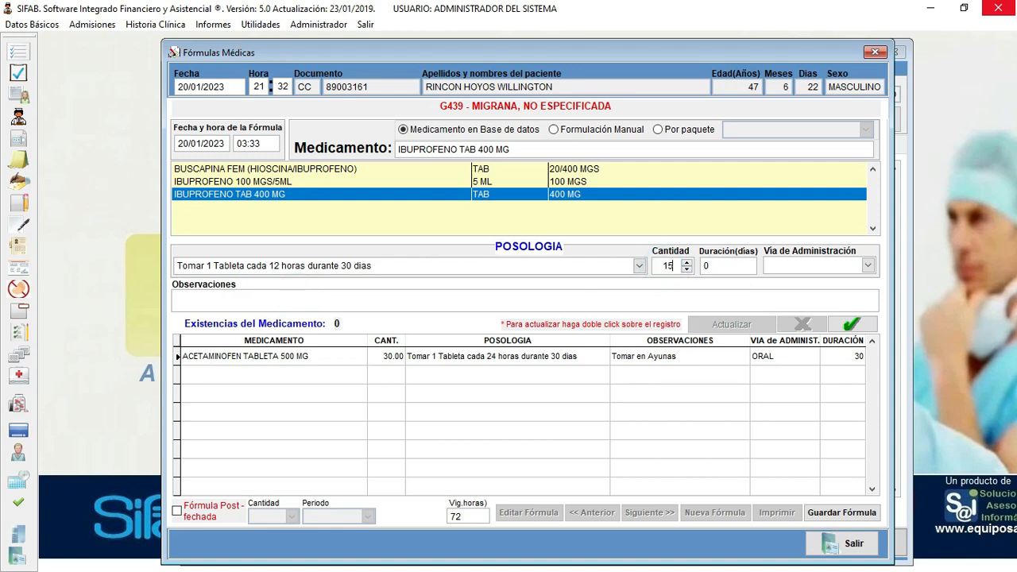
double_click(670, 266)
text(30)
- Set the ibuprofen duration to 15 days, route ORAL, and add it to the prescription
click(719, 266)
text(1)
key(Return)
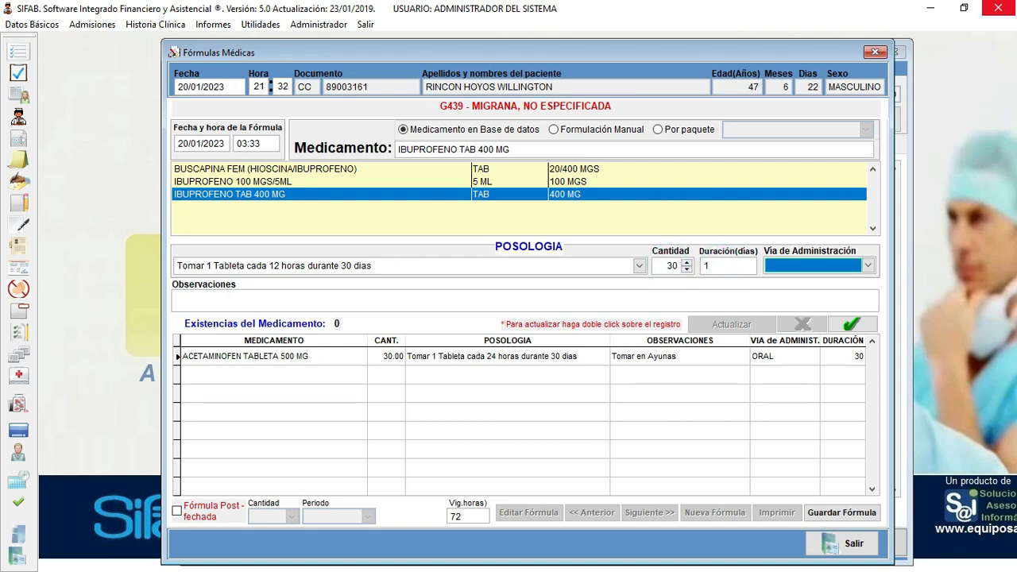
click(728, 264)
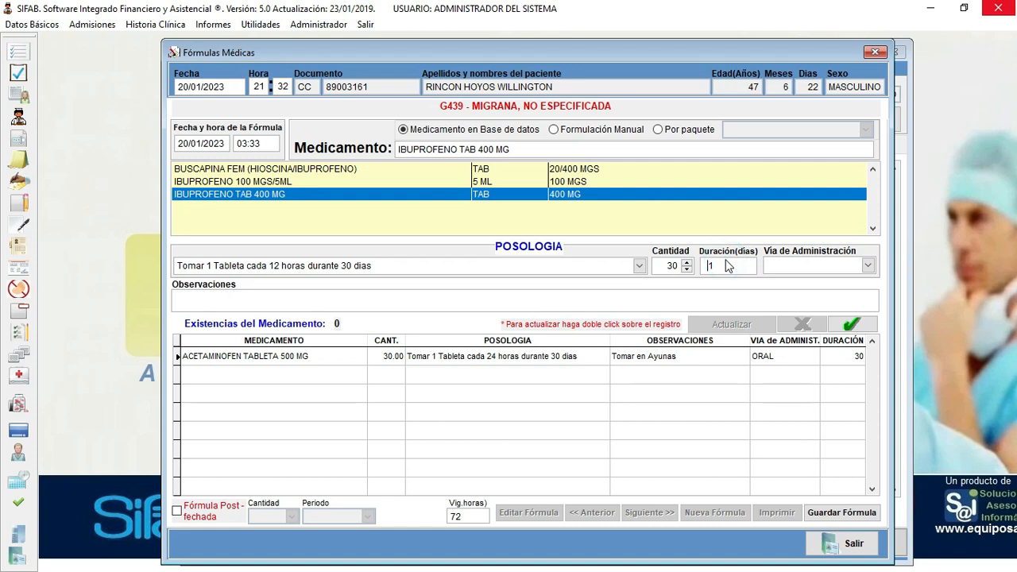
text(1)
key(Return)
click(726, 264)
double_click(726, 263)
text(15)
click(789, 265)
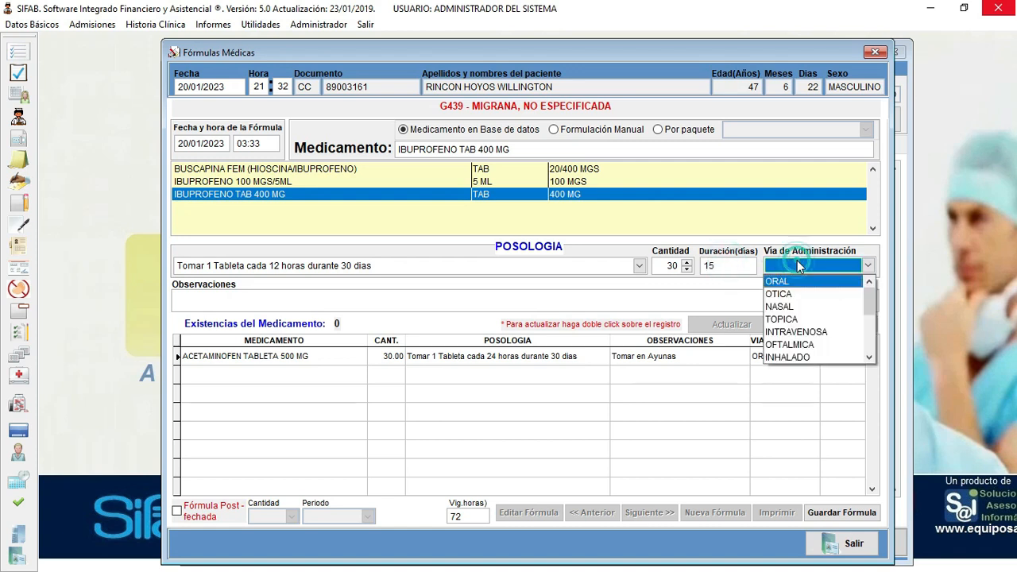
click(787, 277)
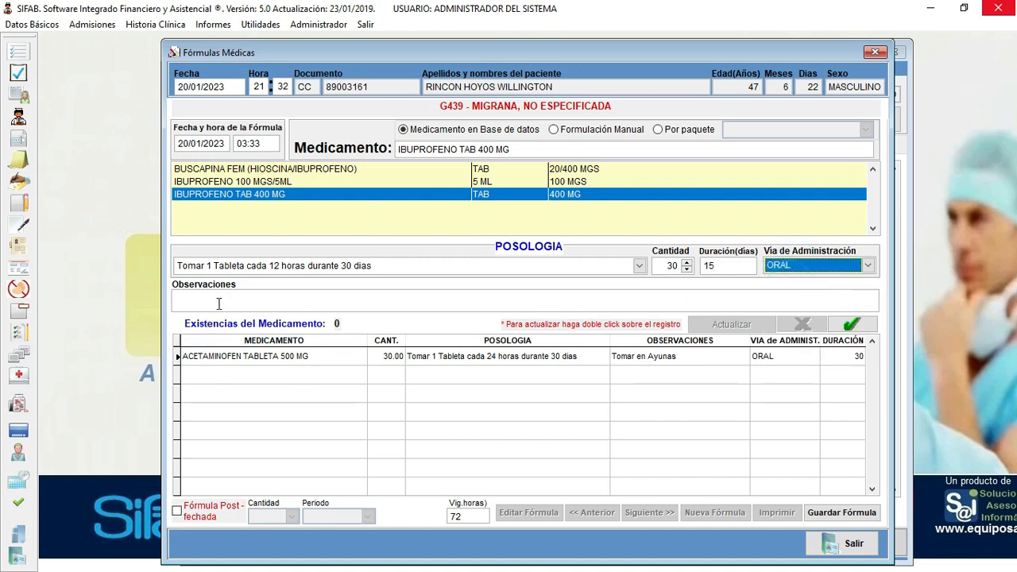
click(850, 324)
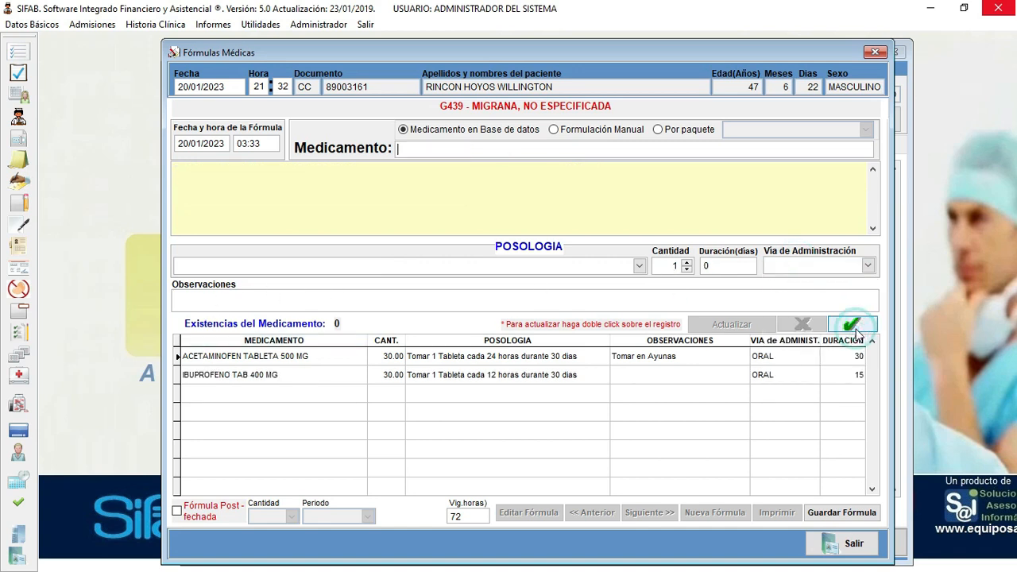
- Save the prescription, preview it, and close the prescription form
click(843, 514)
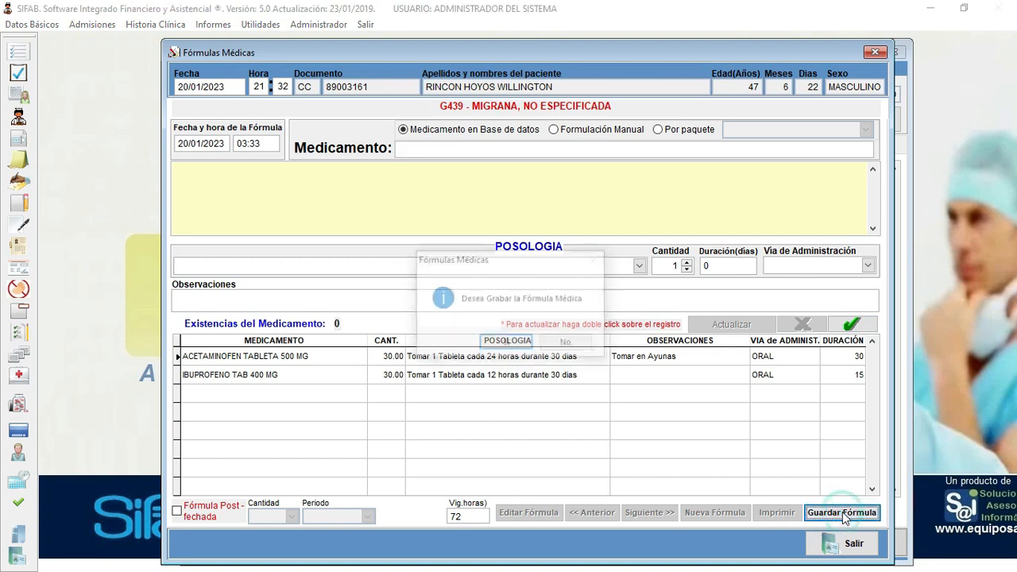
click(512, 345)
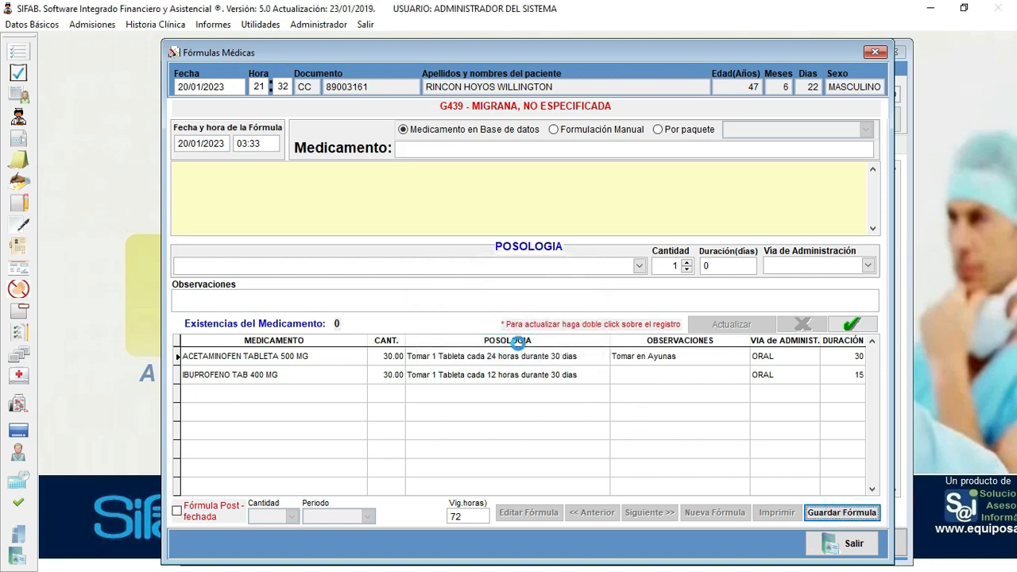
click(518, 343)
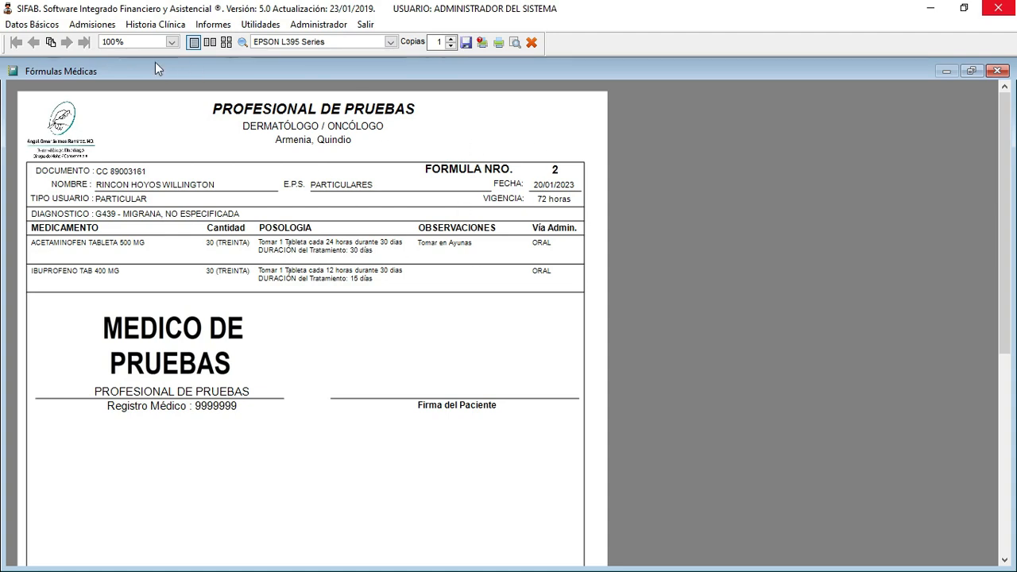
click(172, 42)
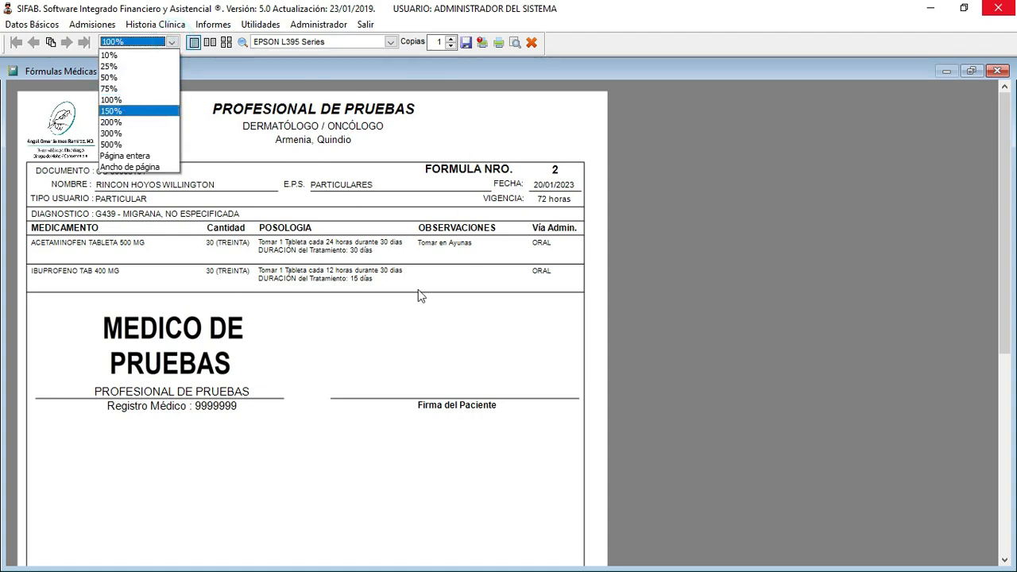
click(432, 366)
click(531, 43)
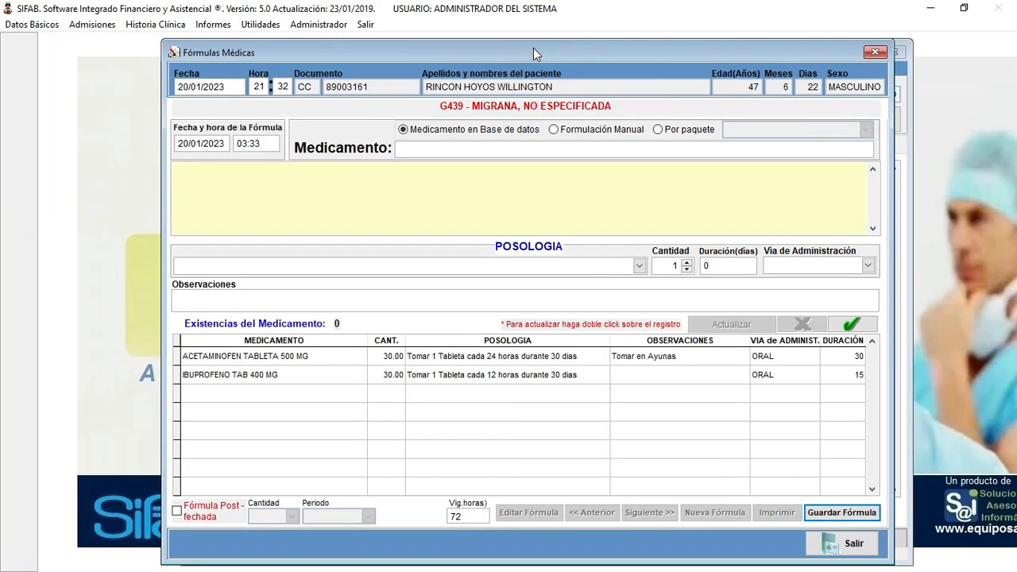
click(823, 542)
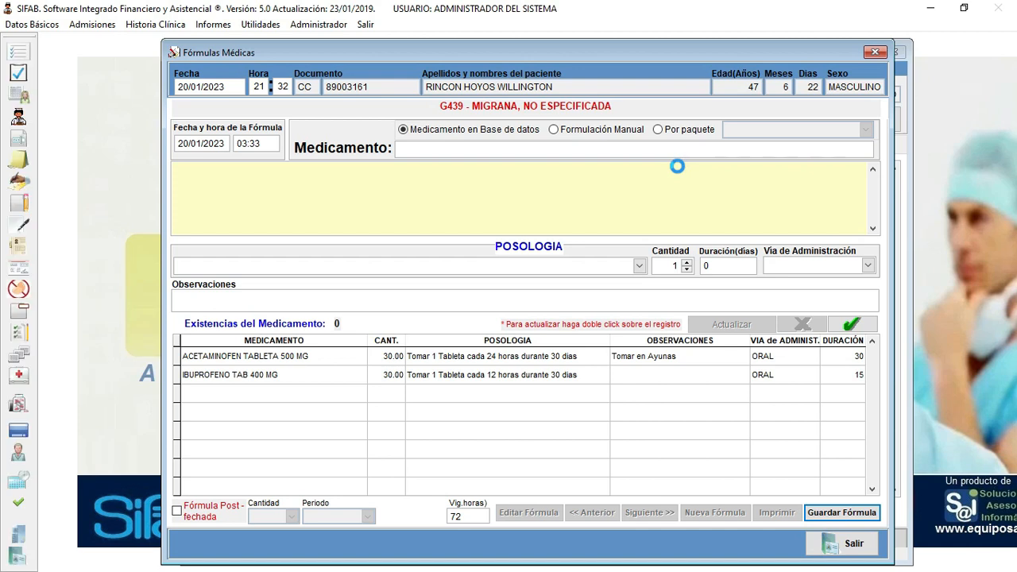
click(847, 509)
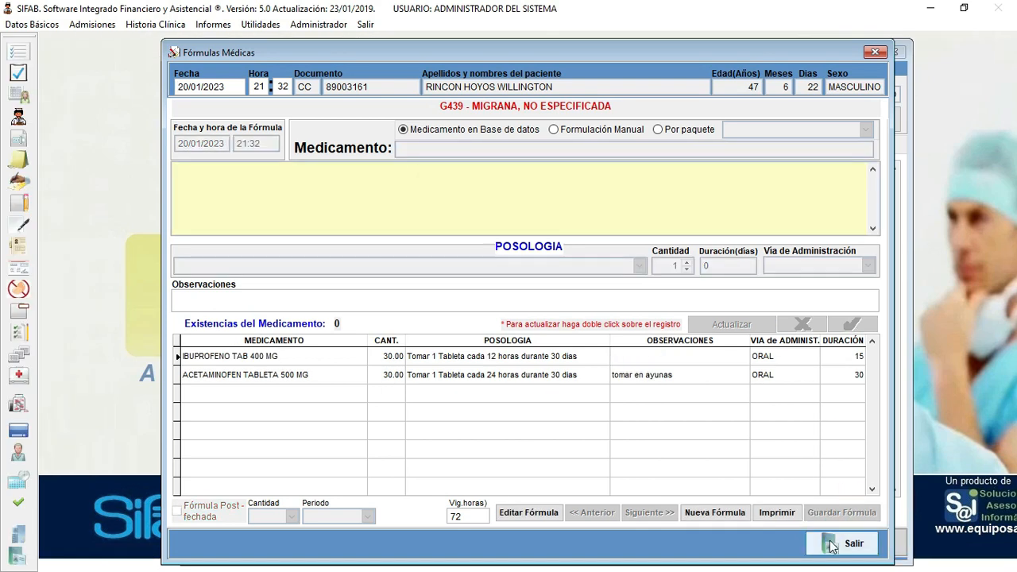
click(834, 544)
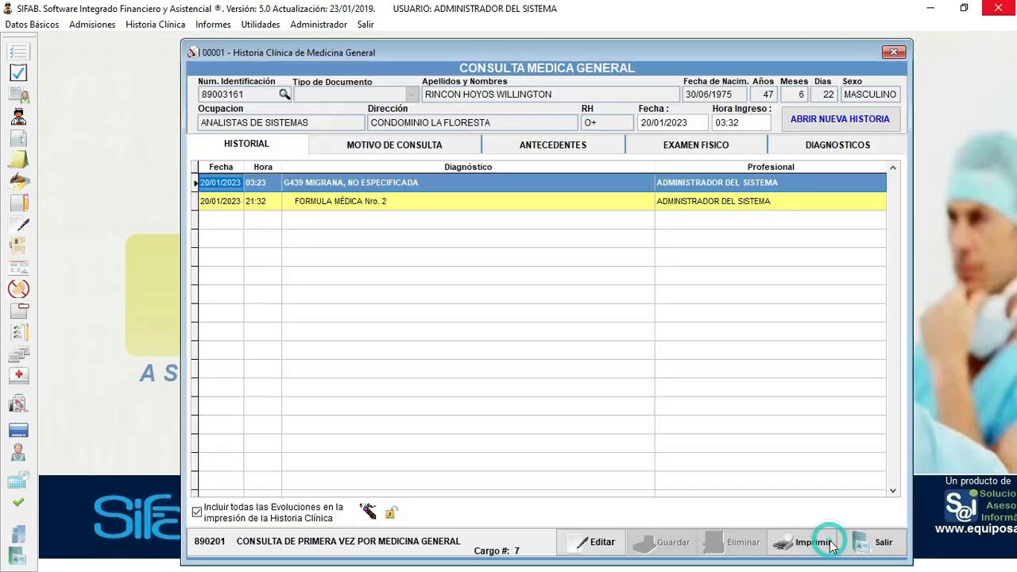
- Select Fórmula Médica Nro. 2 in the history and preview its printout
click(357, 204)
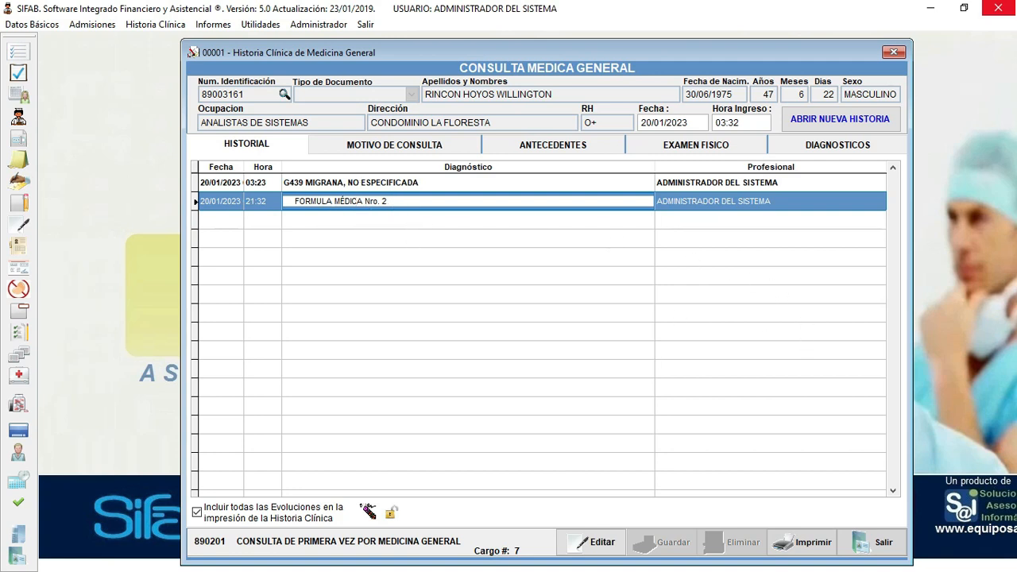
click(803, 547)
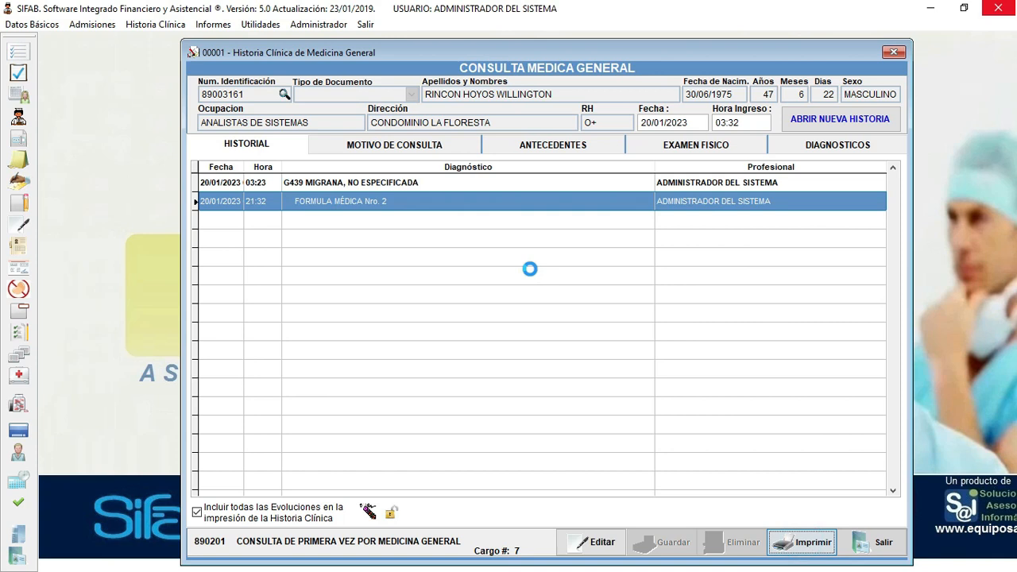
click(513, 342)
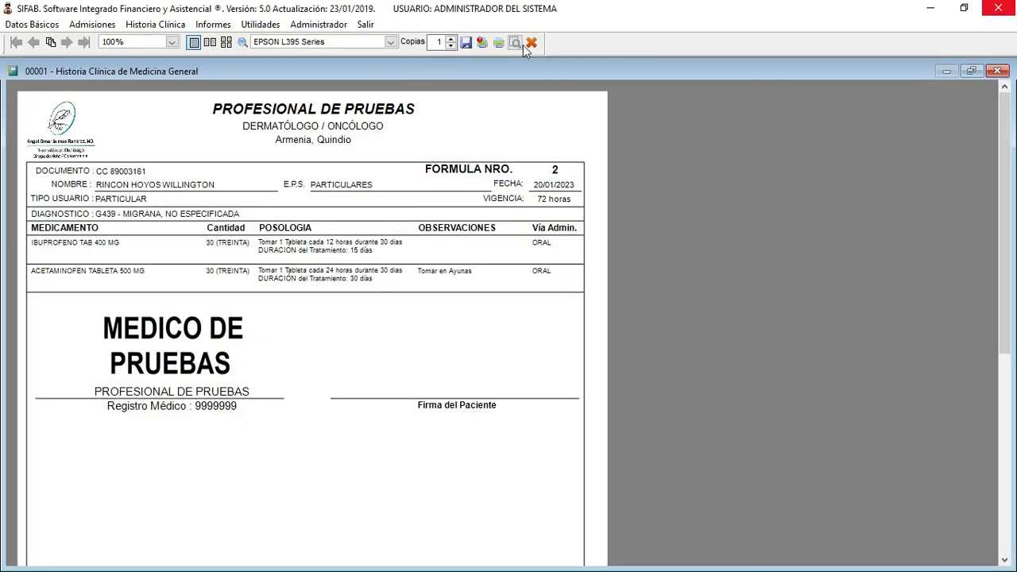
click(531, 42)
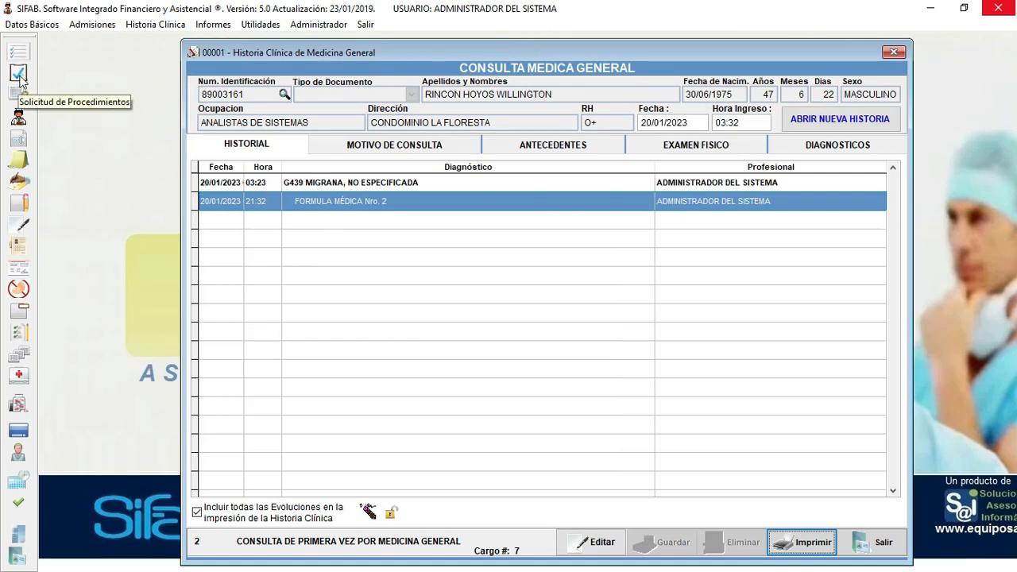
- Open the Solicitud de Procedimientos form from the left toolbar
click(19, 74)
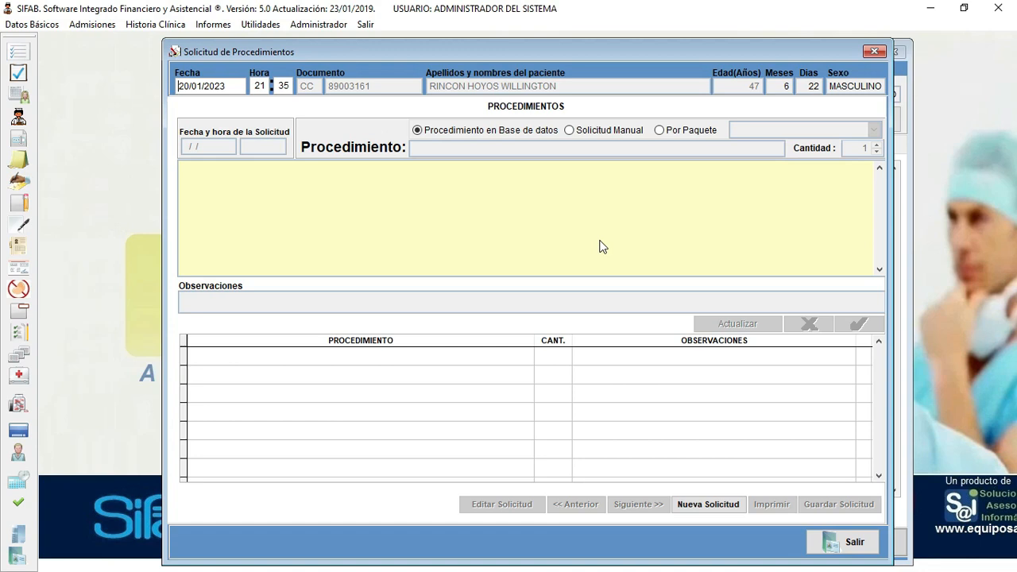
- Request one ABLACION DE TELANGIECTASIAS POR ESCLEROTERAPIA, save the request, and close its preview
click(488, 133)
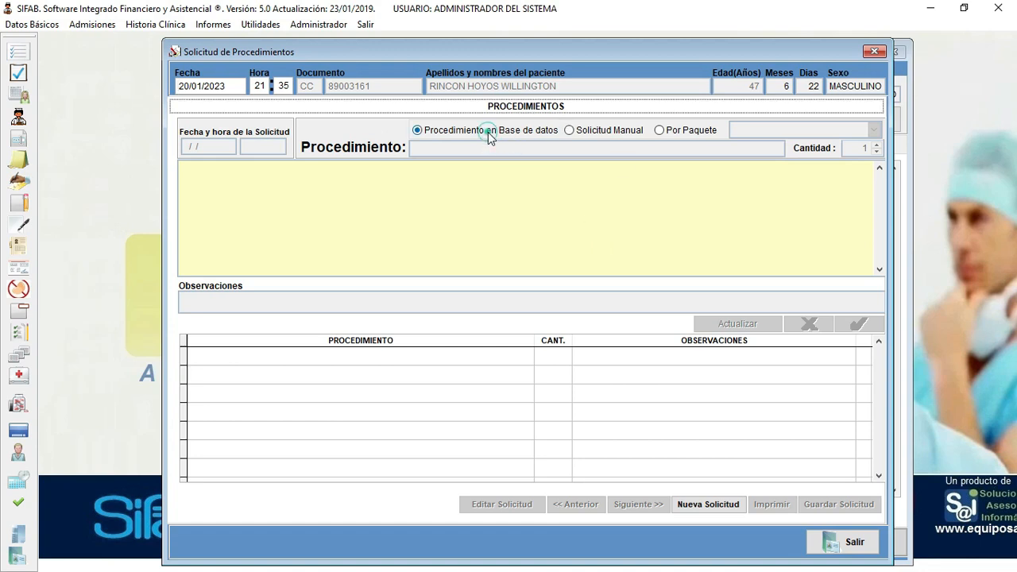
click(698, 507)
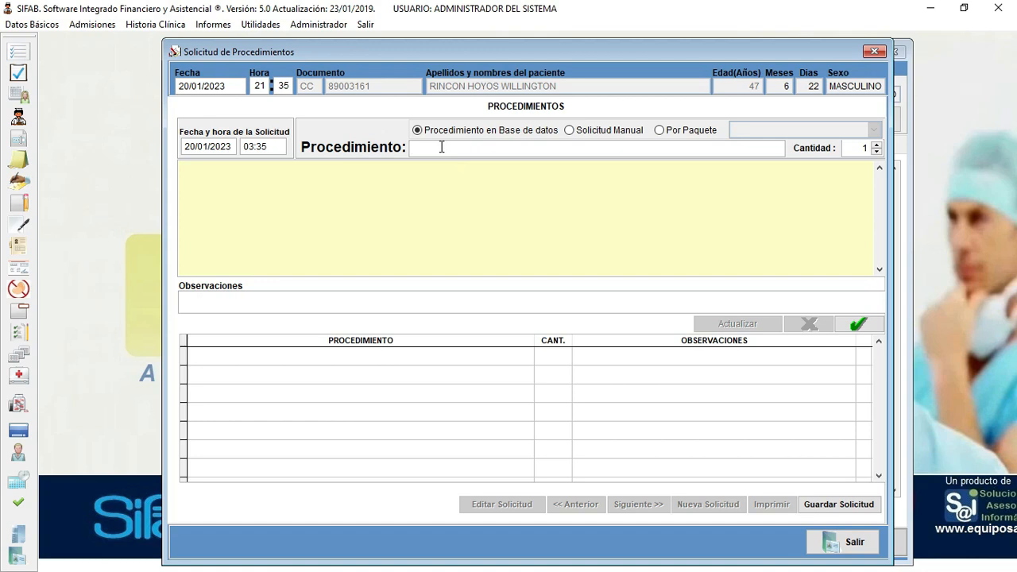
text(TER)
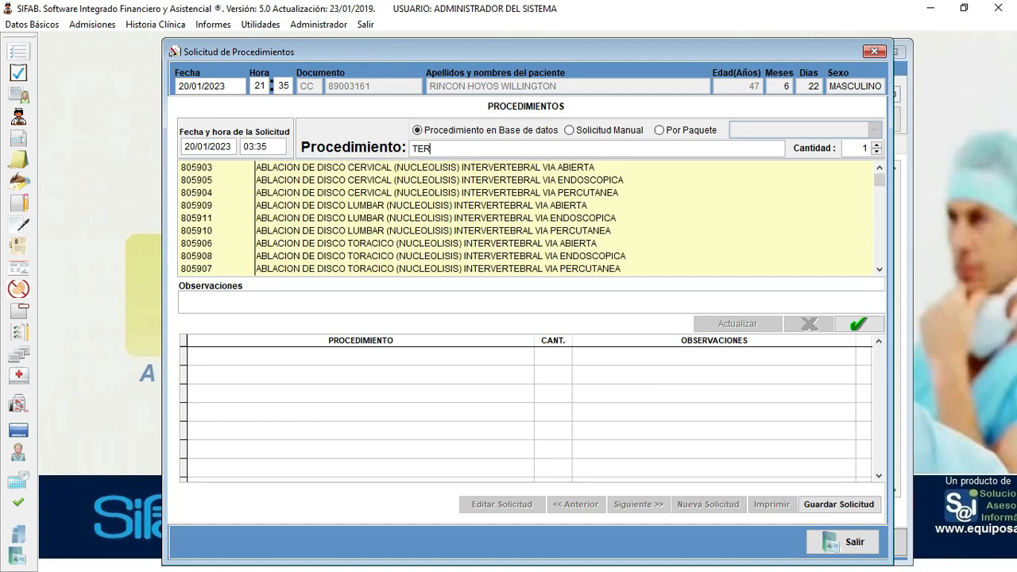
text(APIA)
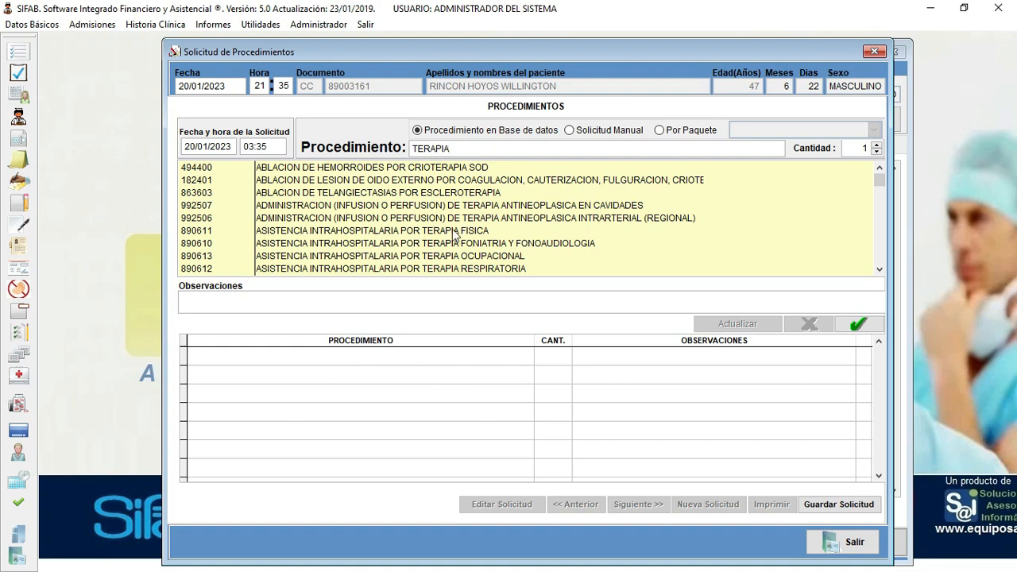
click(312, 194)
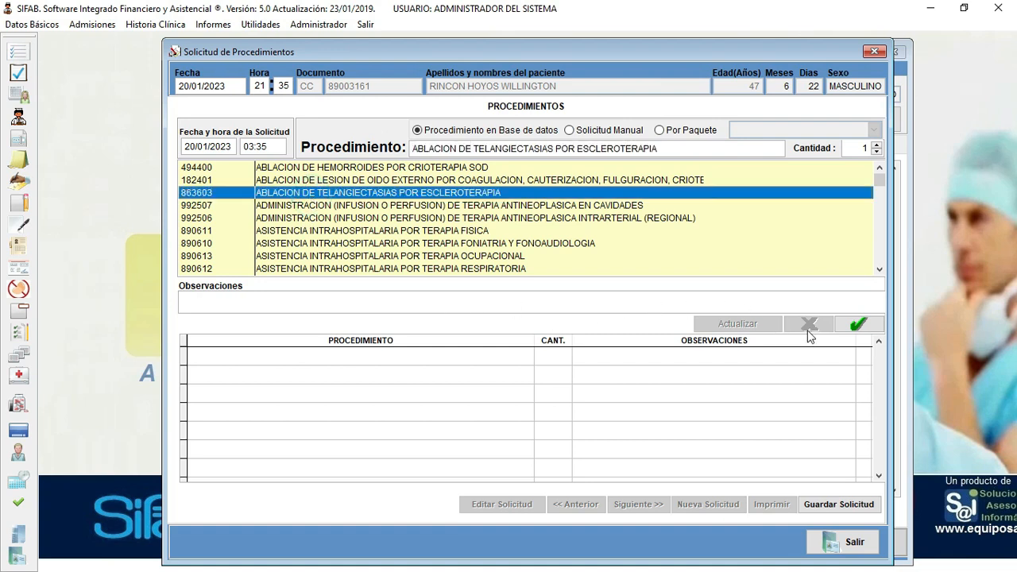
click(857, 326)
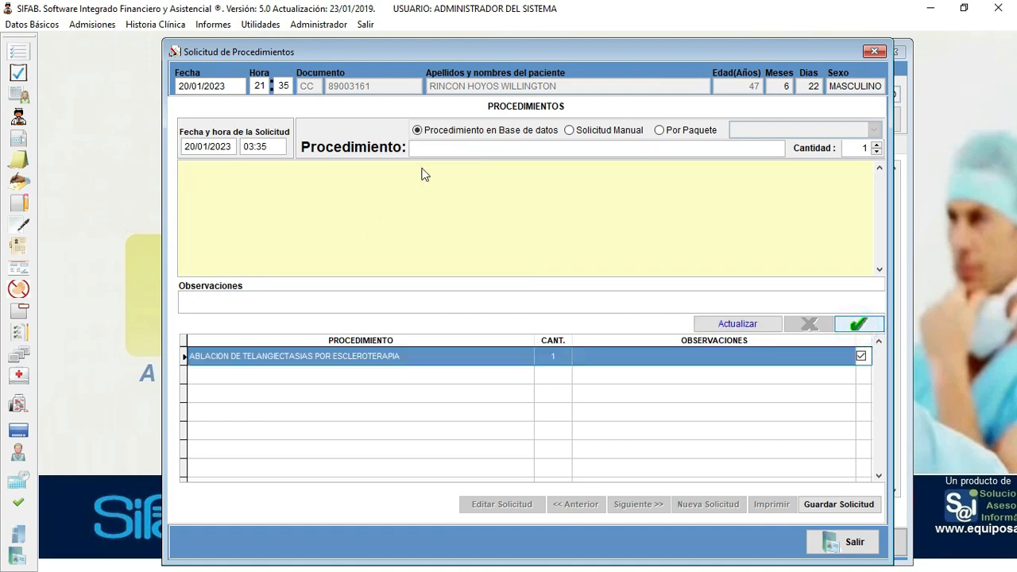
click(843, 505)
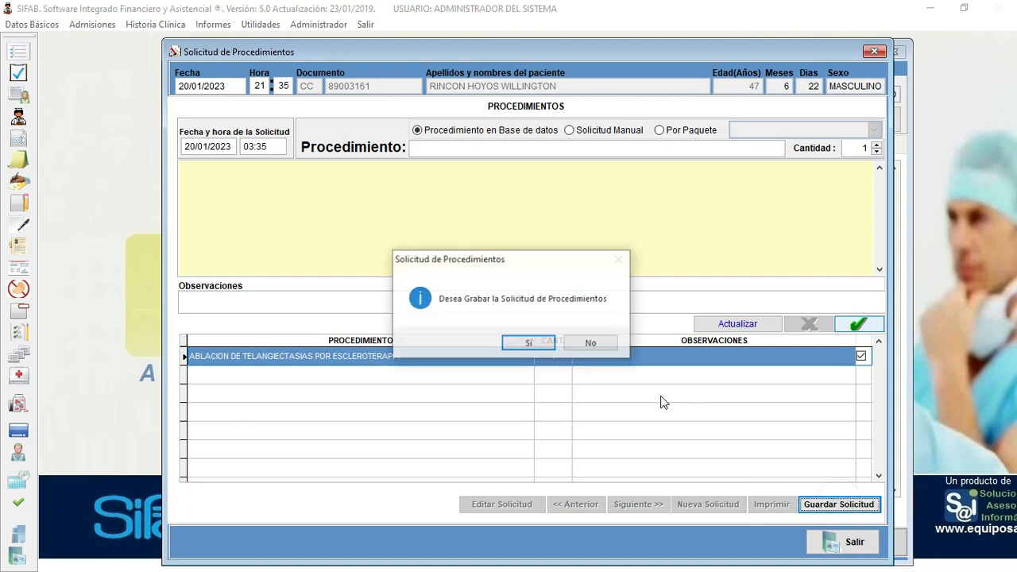
click(534, 345)
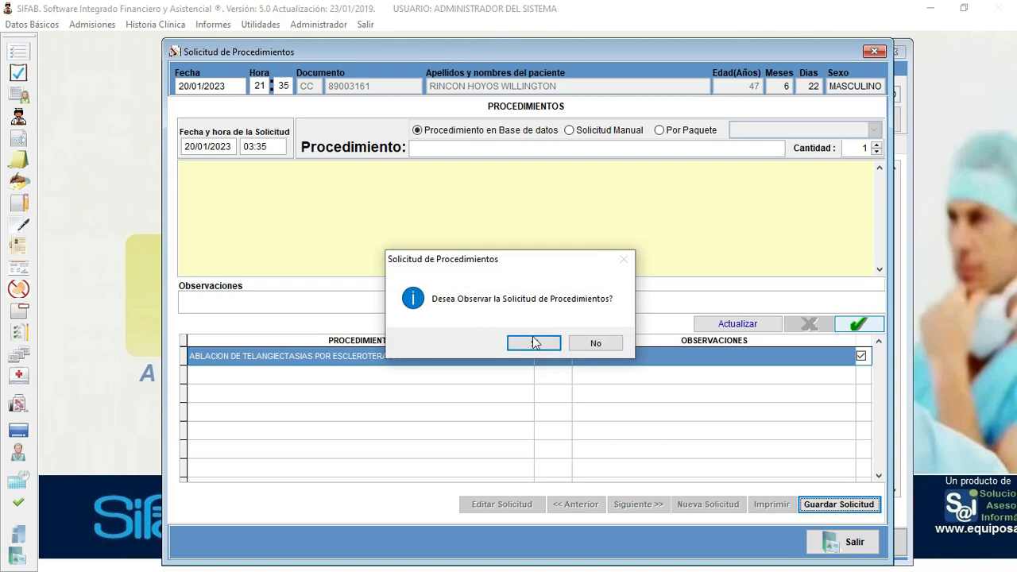
click(534, 343)
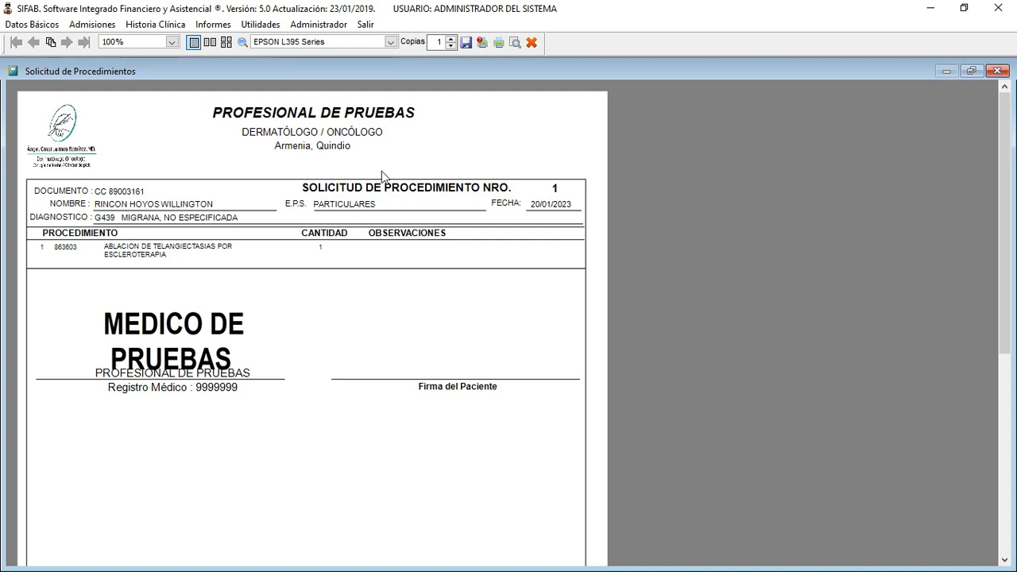
click(532, 42)
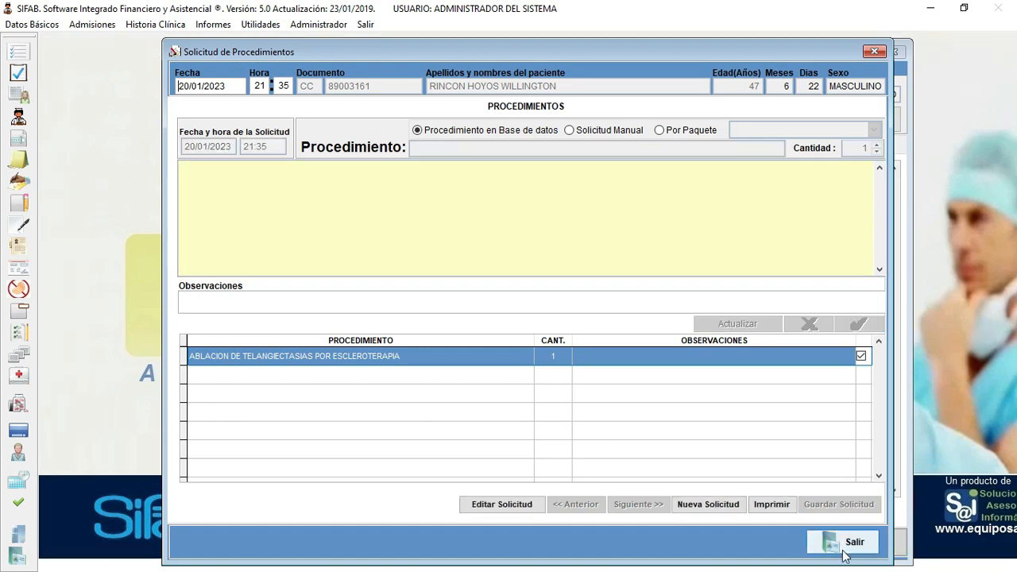
- Close the procedure request form, then open and leave Evoluciones without saving
click(850, 549)
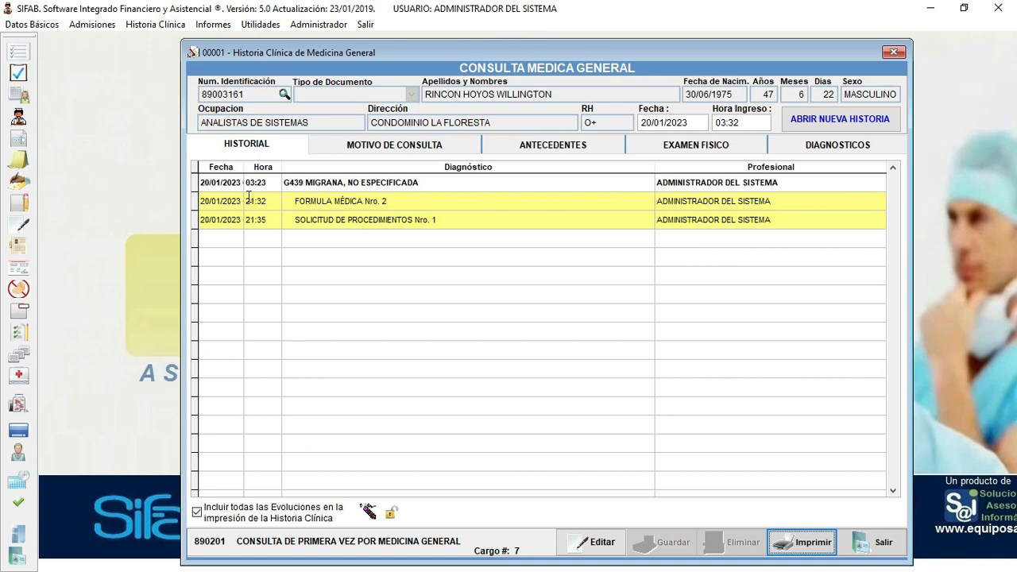
click(22, 90)
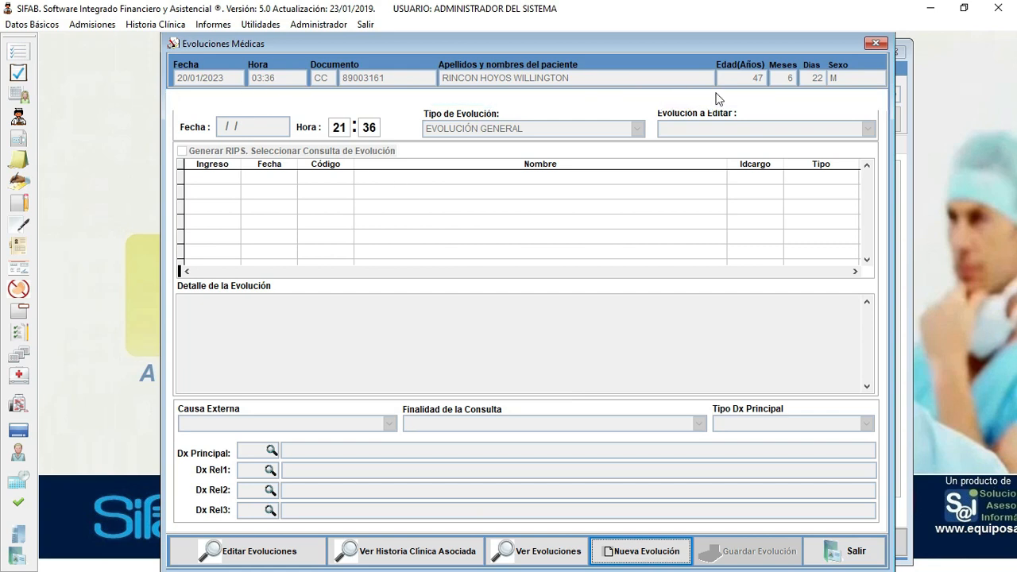
click(857, 552)
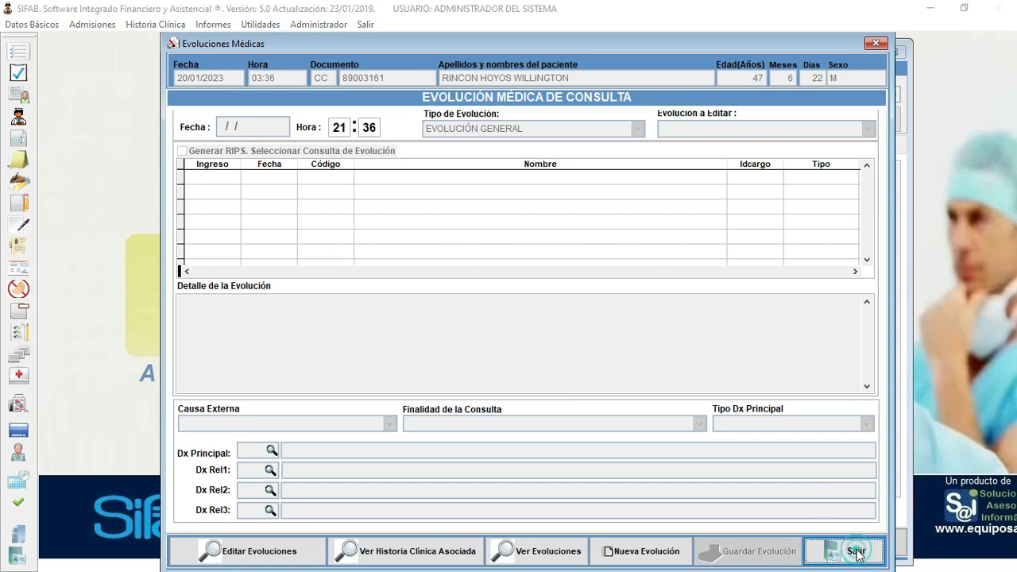
click(528, 343)
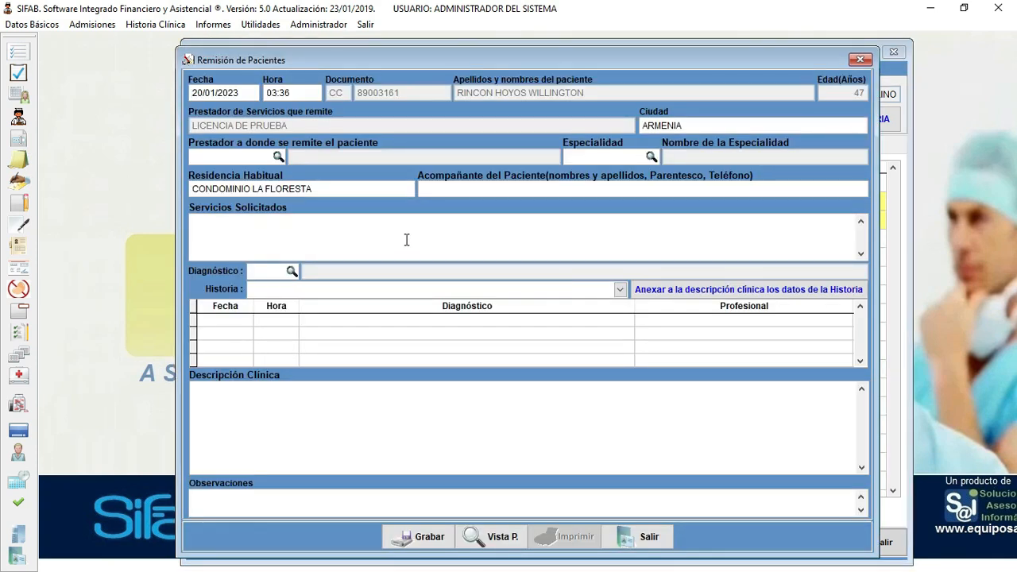
- Attach the G439 migraine general consultation history to the referral's clinical description
click(619, 289)
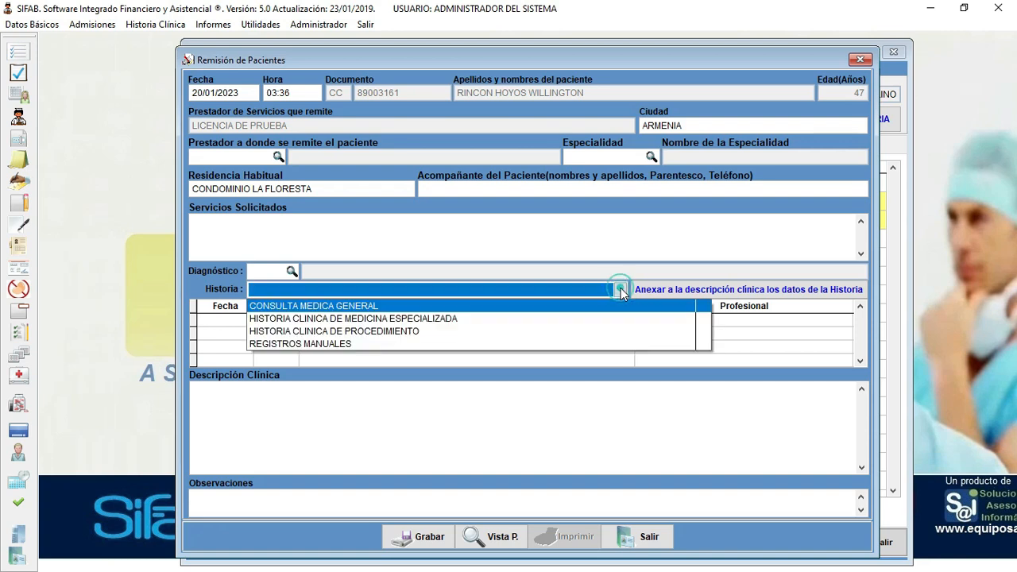
click(373, 308)
click(367, 320)
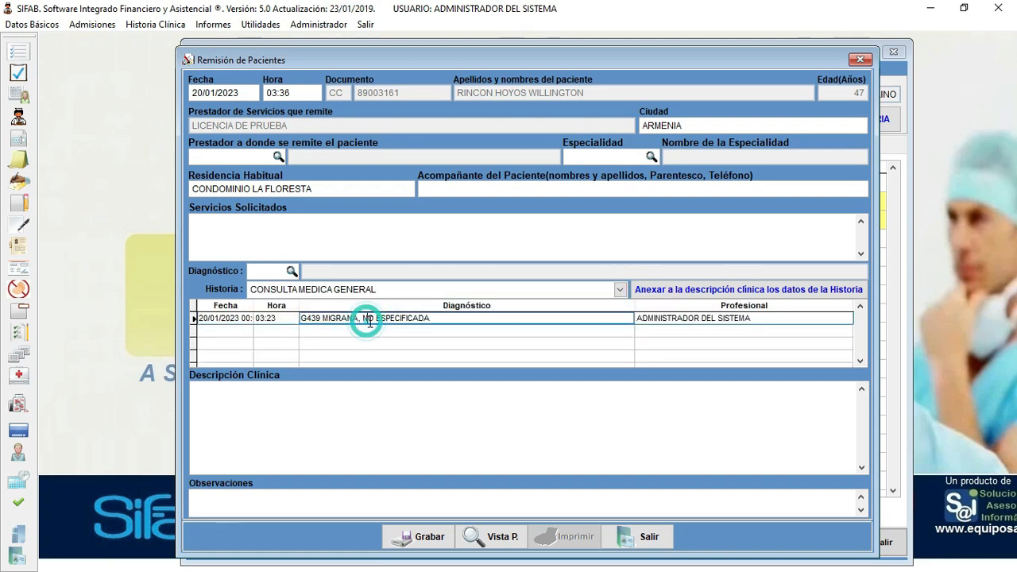
click(732, 289)
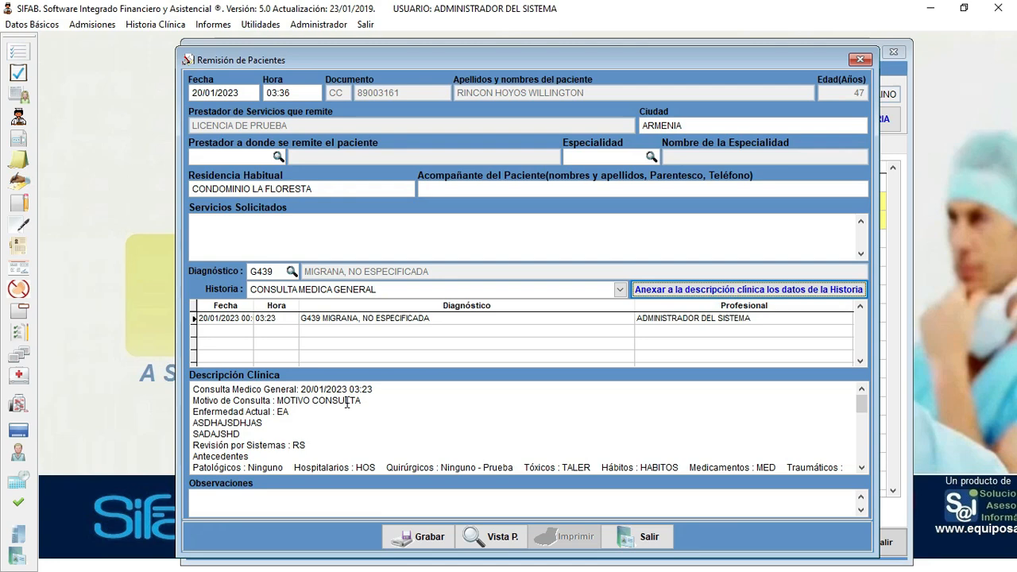
scroll(347, 403, down, 7)
- Preview the referral report, then close it and discard the unsaved referral
click(493, 539)
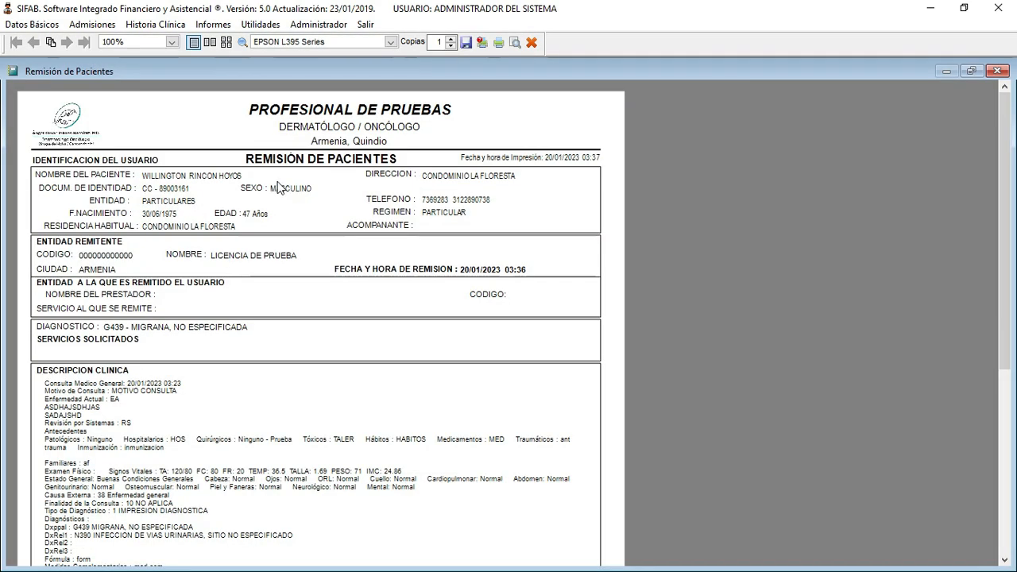
scroll(213, 348, down, 3)
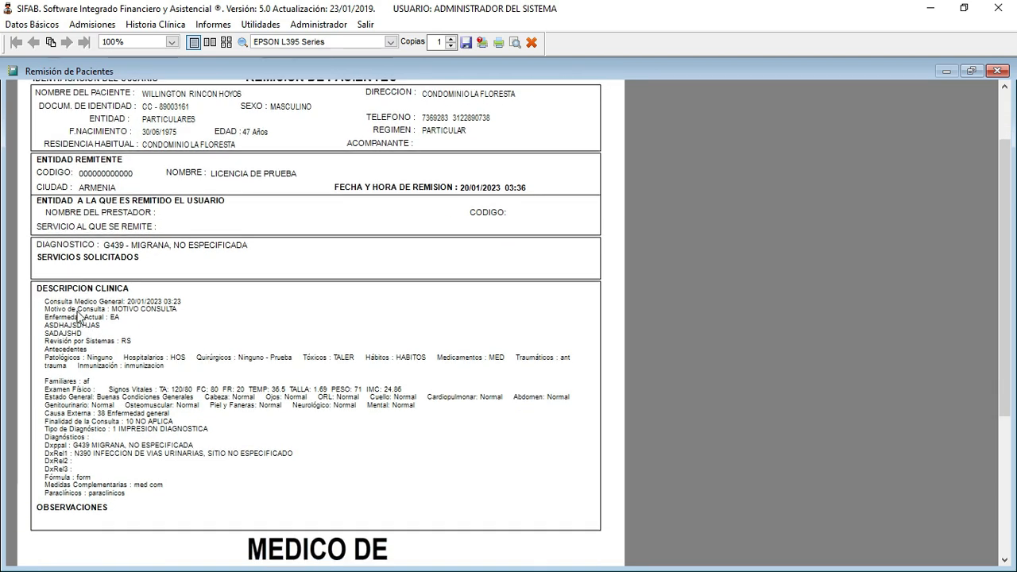
scroll(247, 399, down, 2)
scroll(247, 393, up, 5)
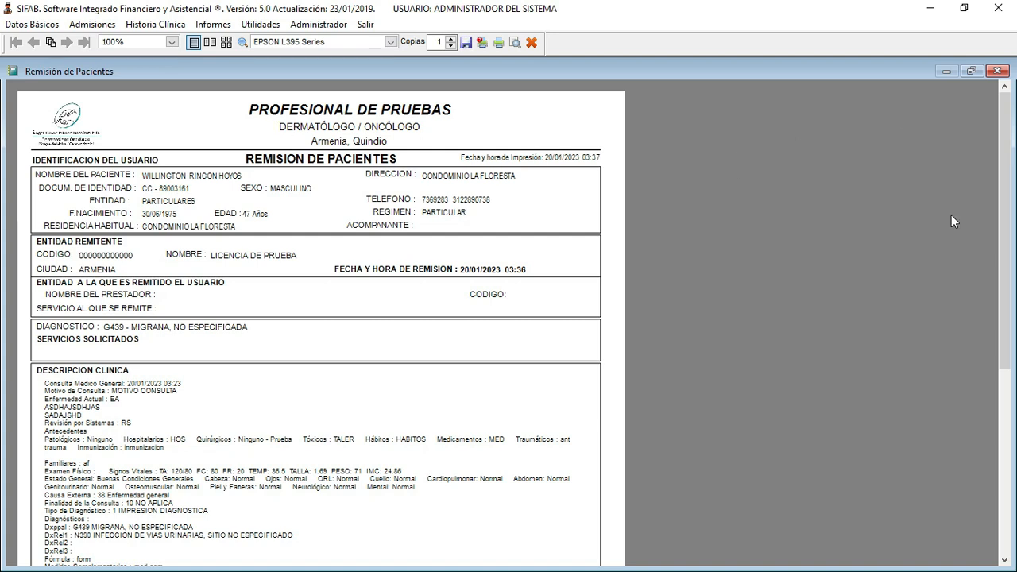
click(997, 71)
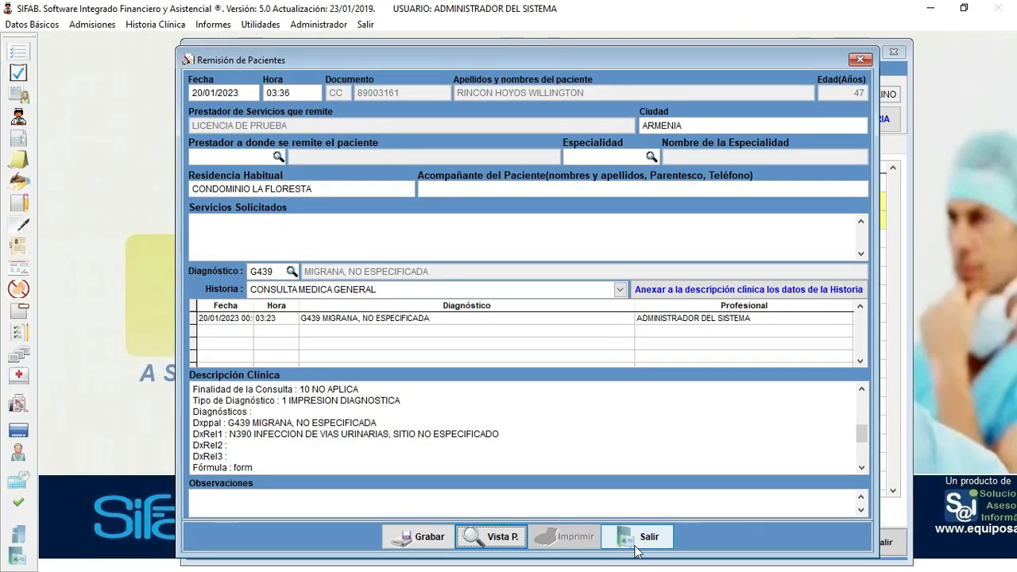
click(636, 548)
click(509, 343)
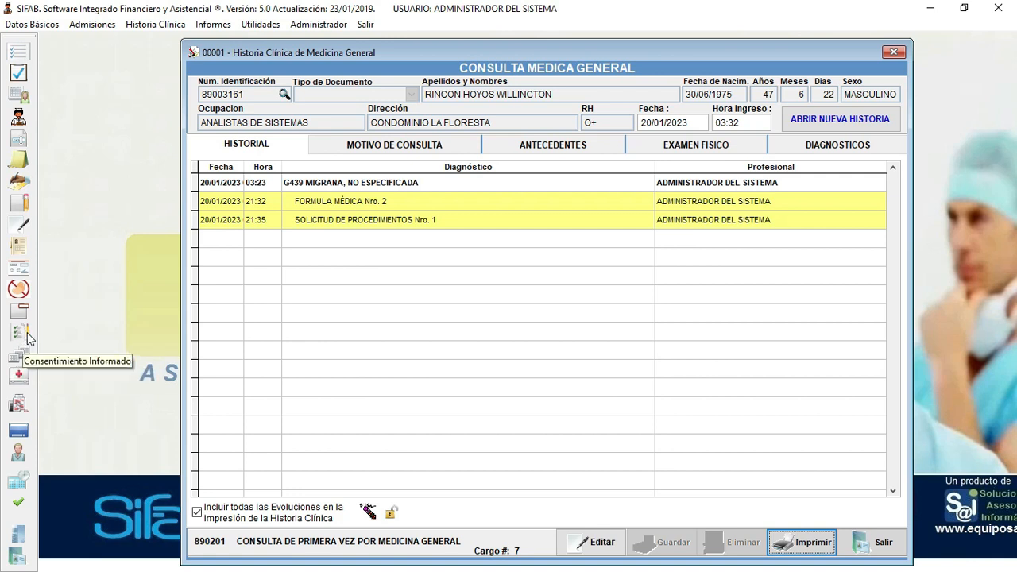
- Open the informed consent form, view its template list, and close it
click(24, 335)
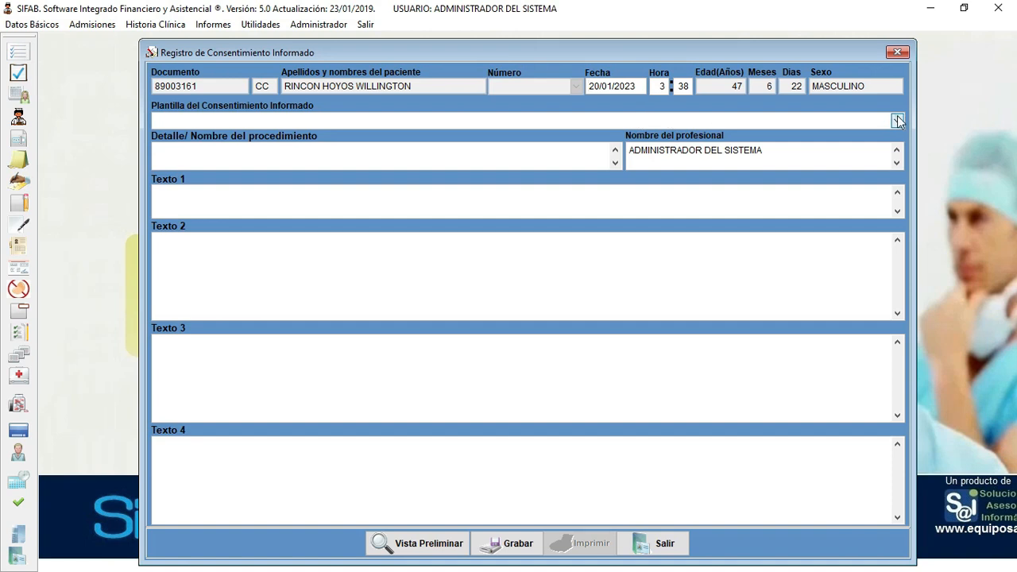
click(898, 120)
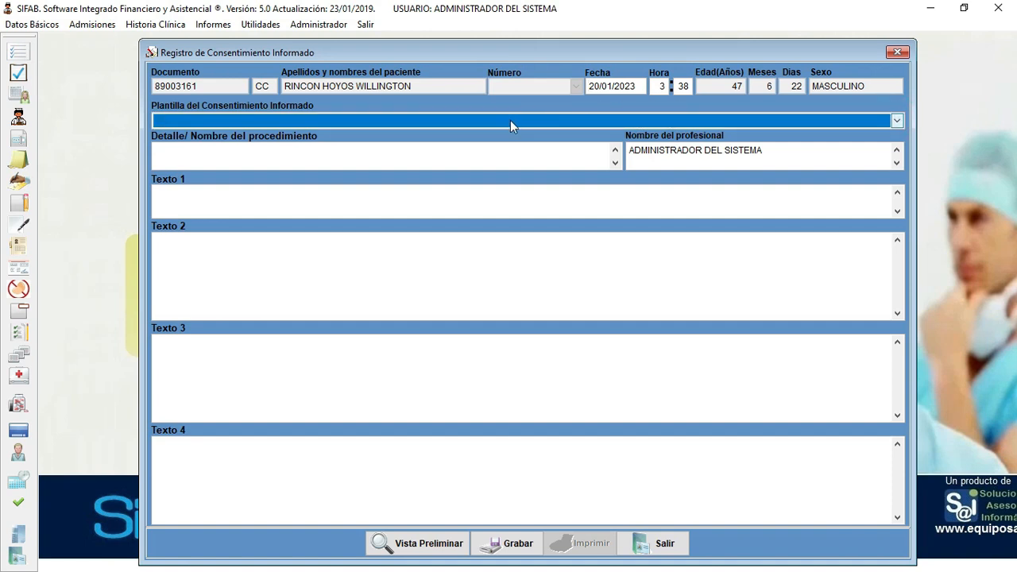
click(681, 550)
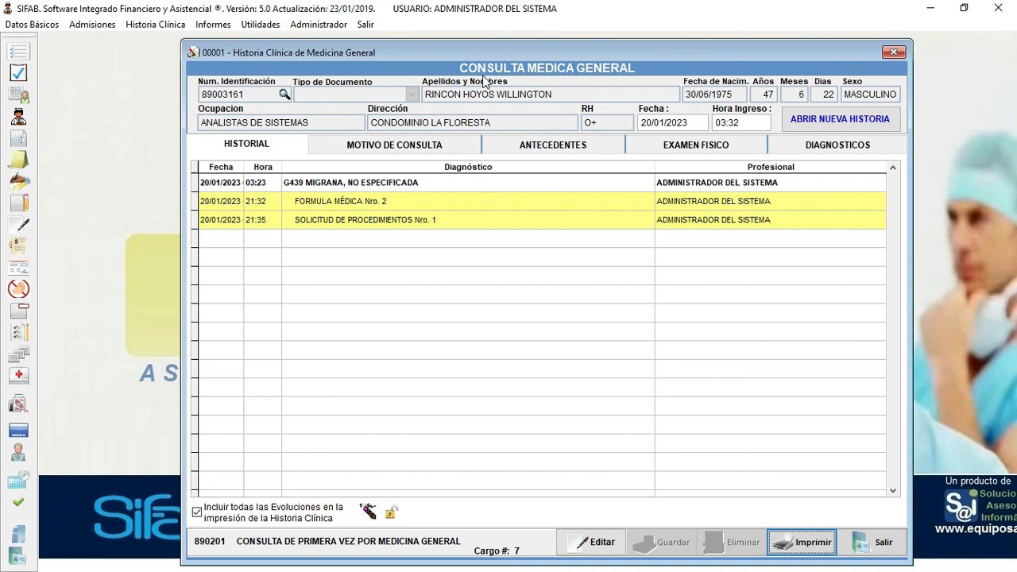
- View the consultation reason and patient antecedents, then return to the history list
click(461, 144)
click(557, 144)
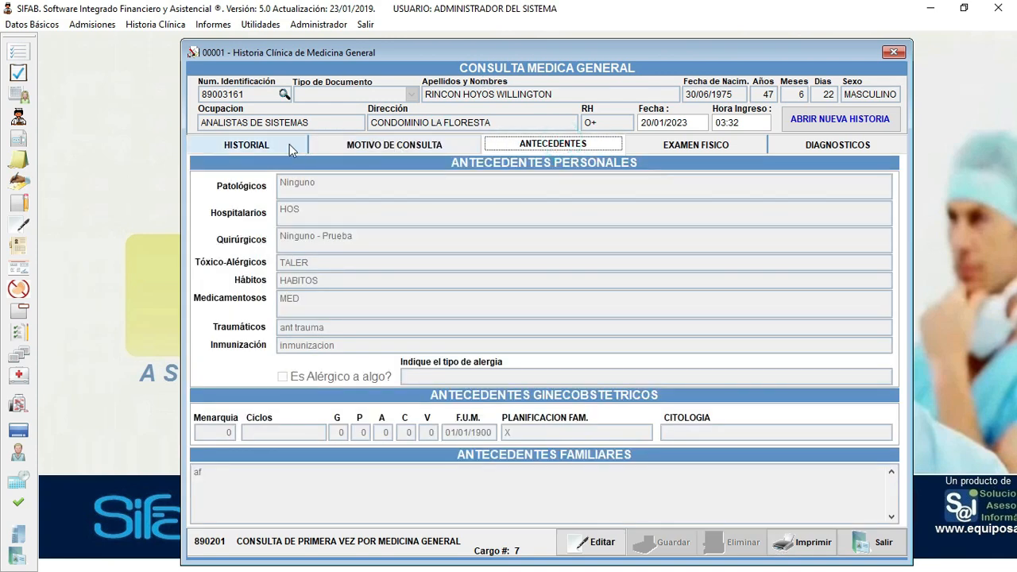
click(248, 145)
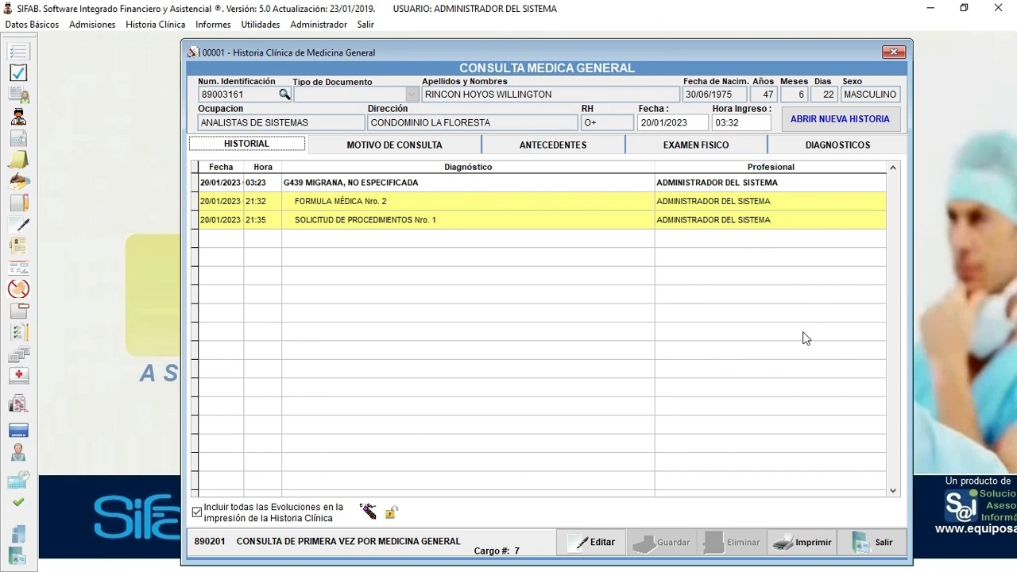
click(879, 547)
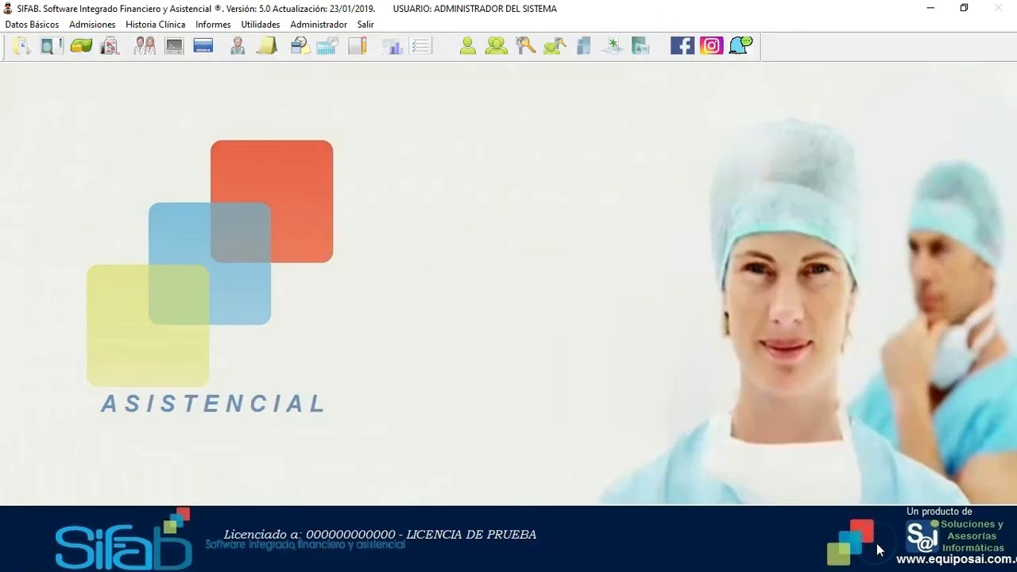
click(183, 30)
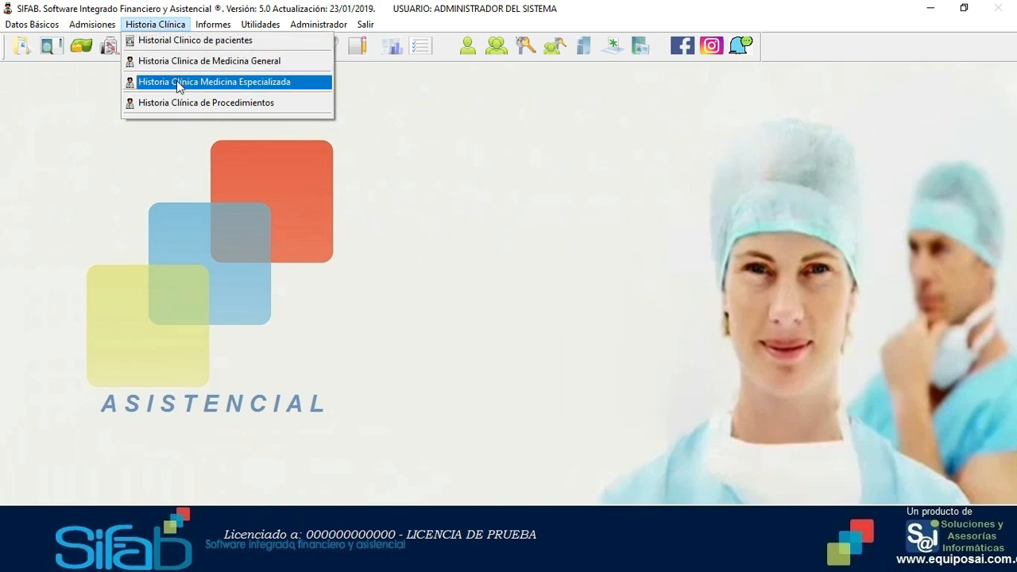
click(220, 83)
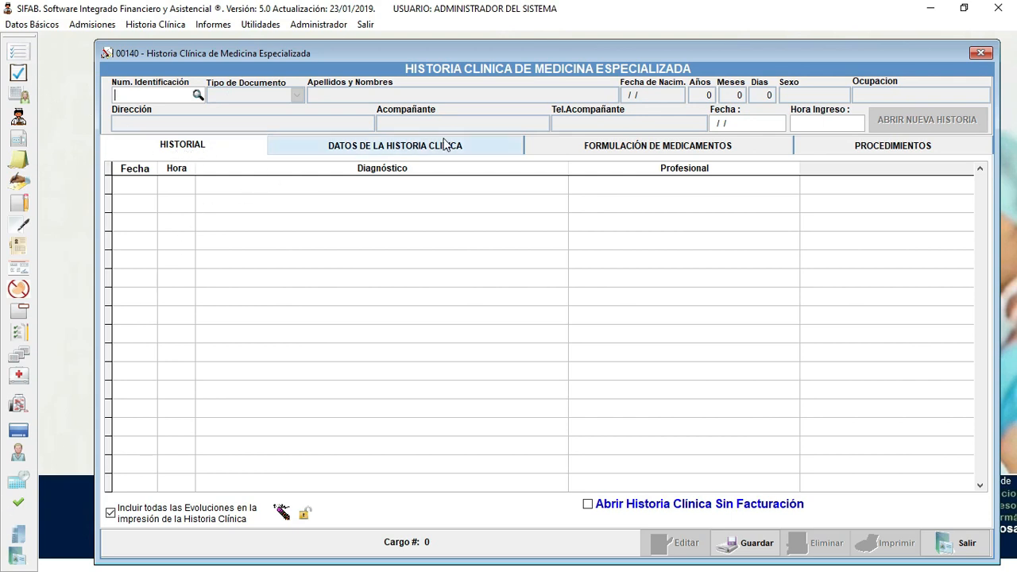
click(405, 147)
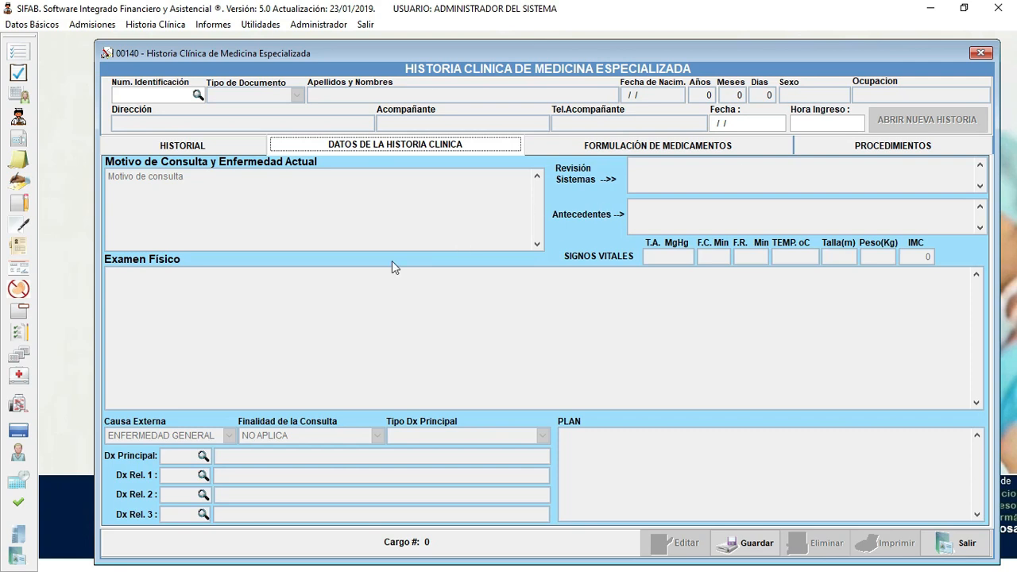
click(689, 145)
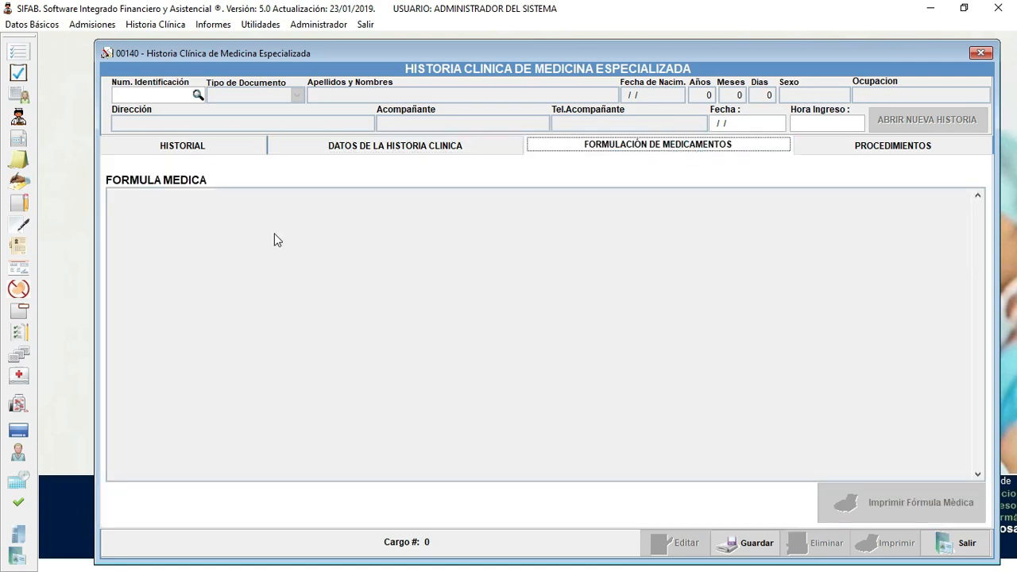
click(890, 148)
click(652, 147)
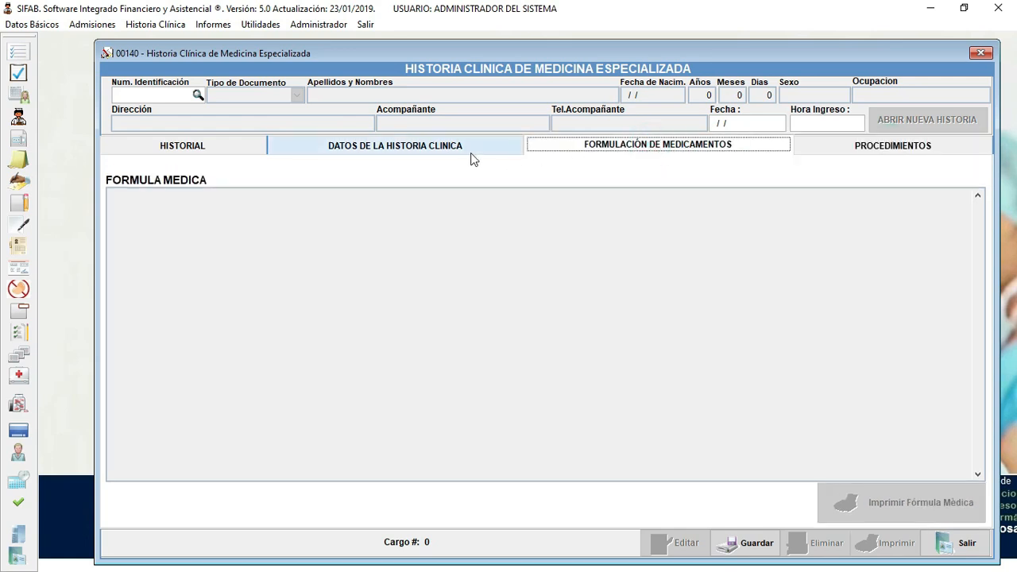
click(458, 151)
click(216, 148)
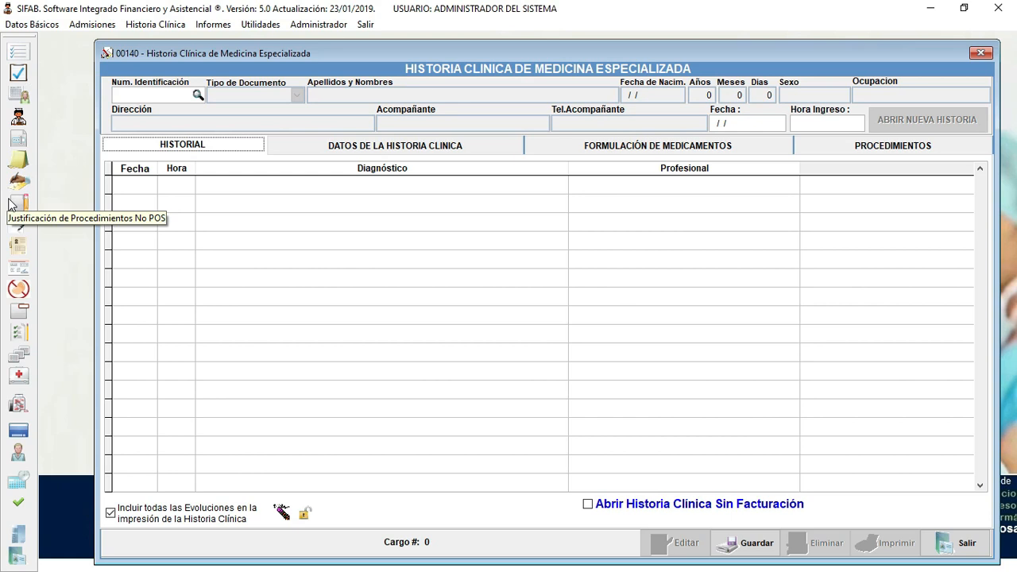
click(958, 549)
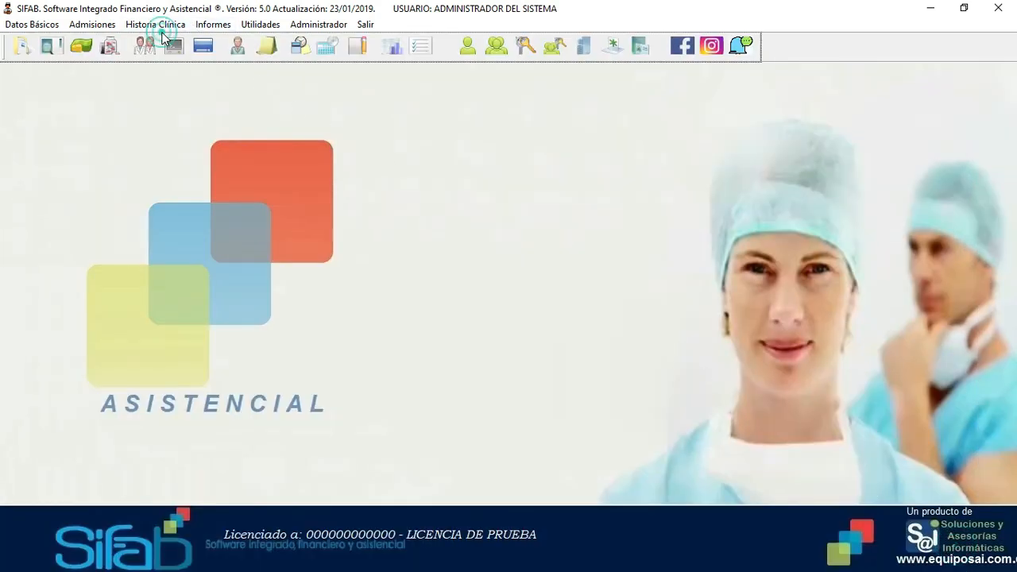
- Open the procedures clinical history and look up the patient by identification number
click(159, 27)
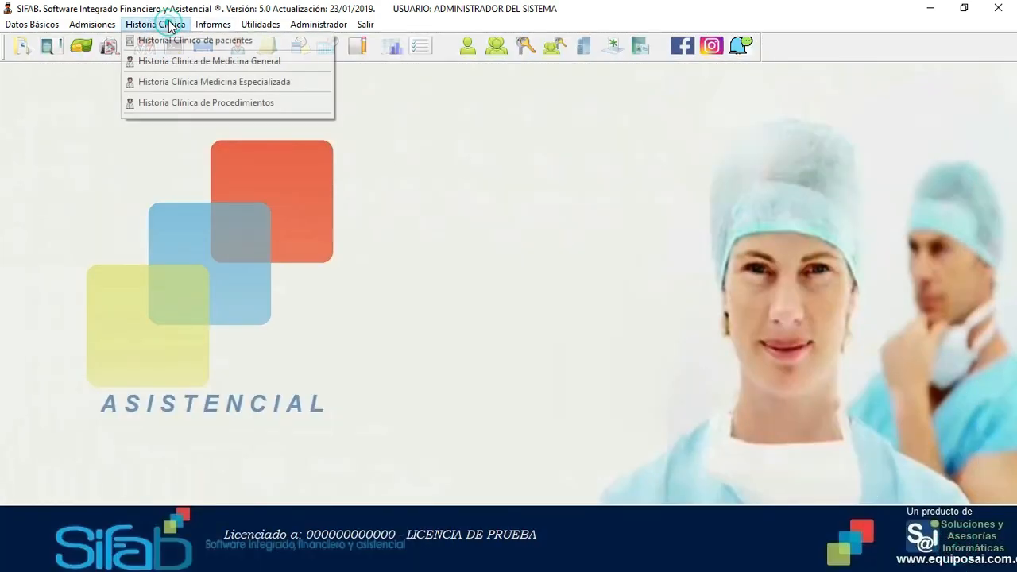
click(206, 104)
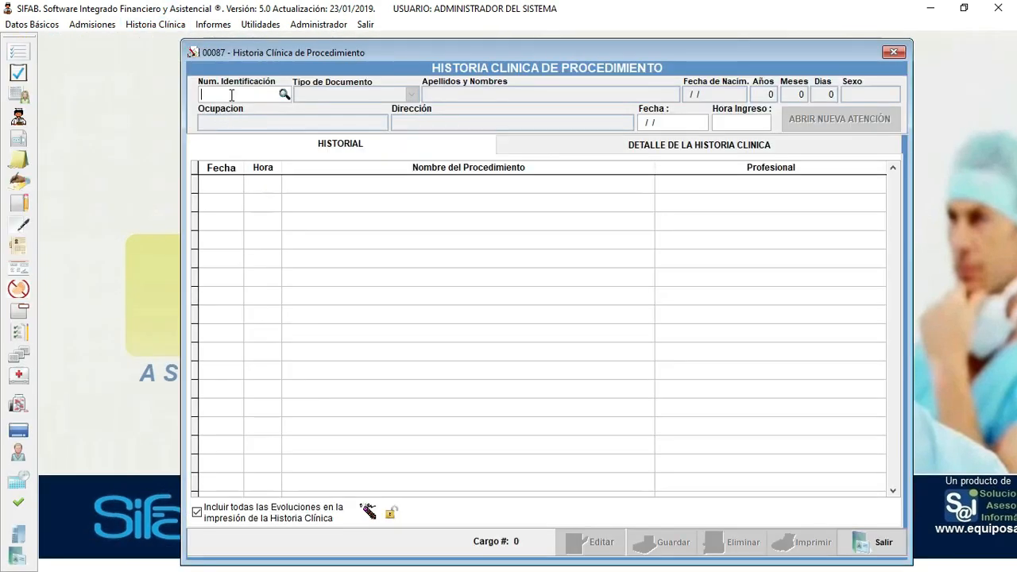
click(231, 95)
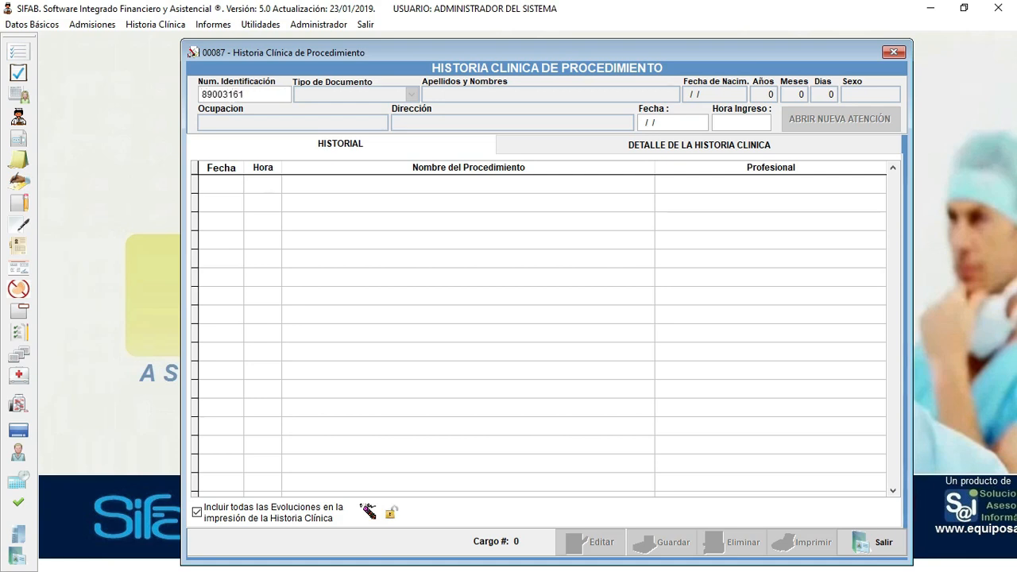
key(Return)
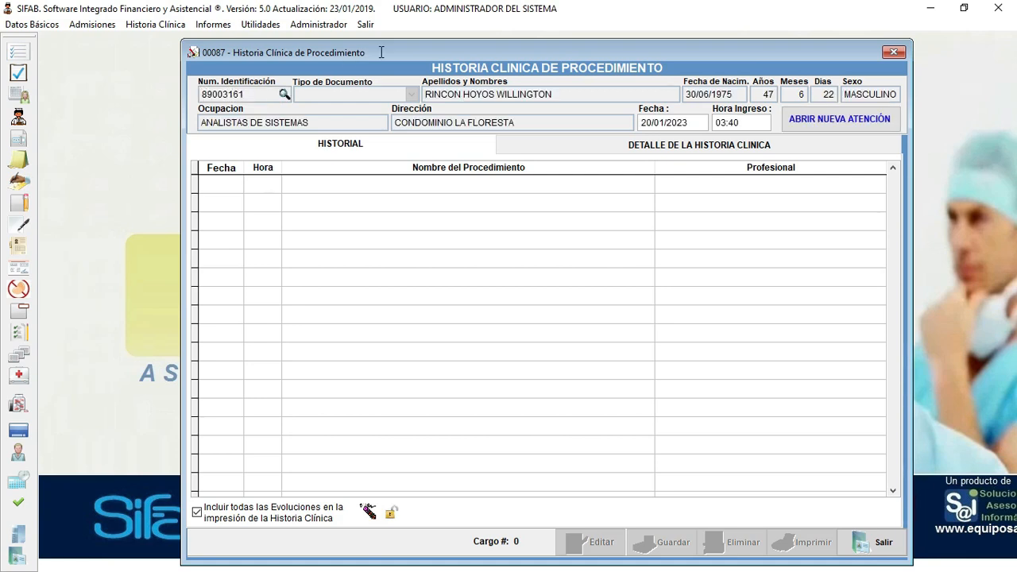
- Start a new procedure attention, open its history for the chosen service, and view the procedure template options
click(858, 130)
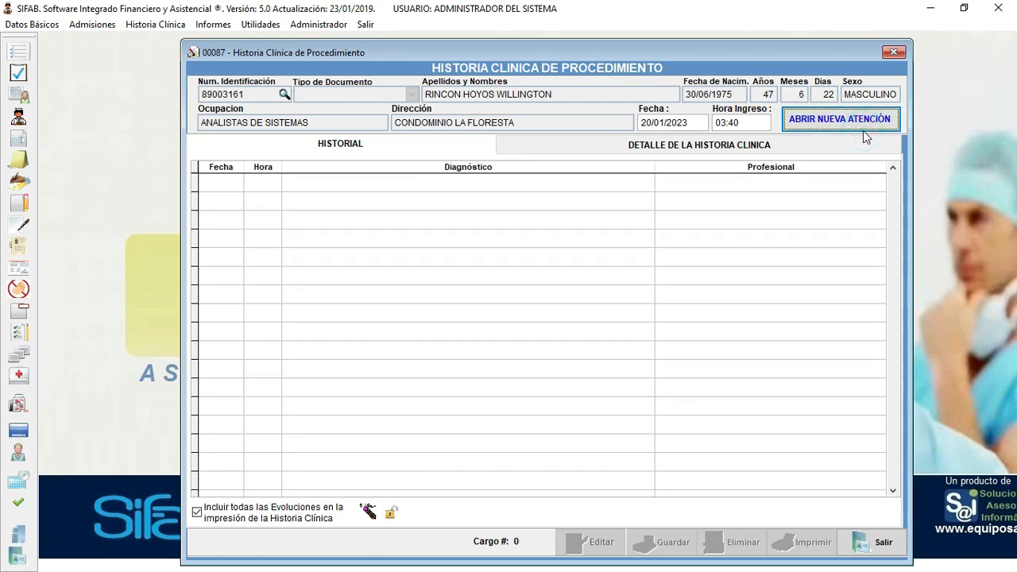
click(361, 220)
click(529, 489)
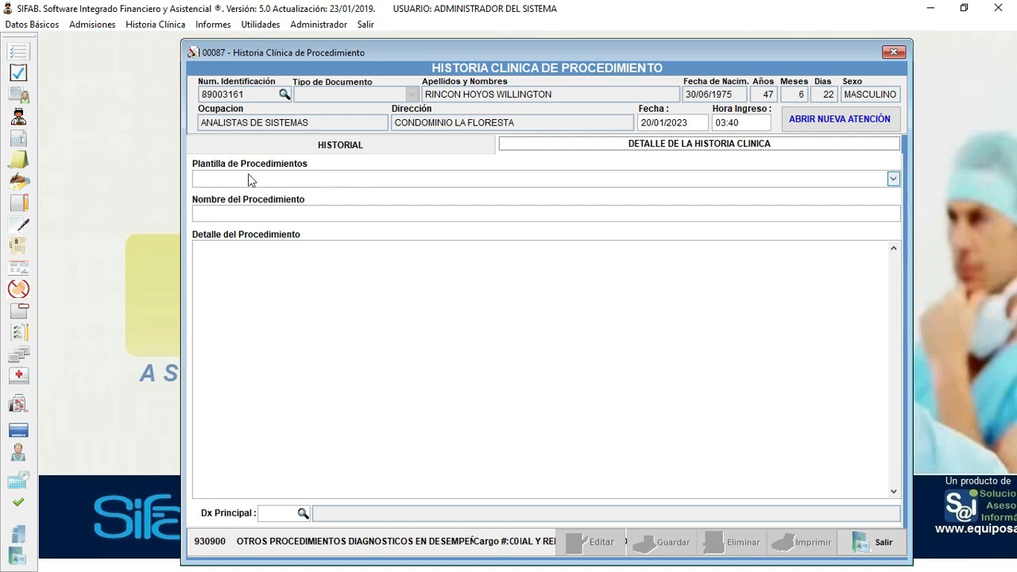
click(768, 176)
click(768, 177)
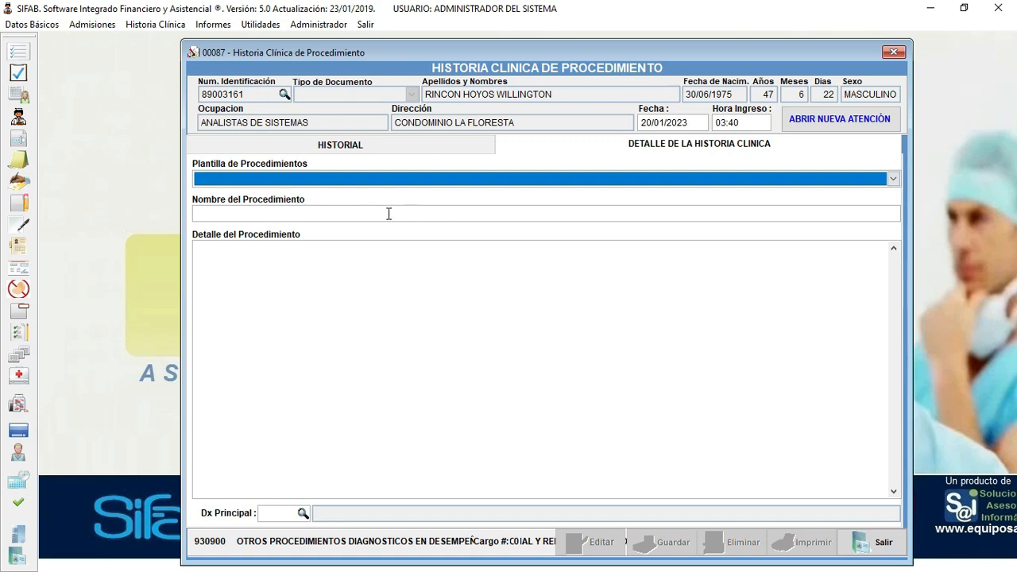
click(374, 177)
- Close the procedure clinical history without saving and open the Informes > Historias Clínicas menu
click(894, 52)
click(541, 343)
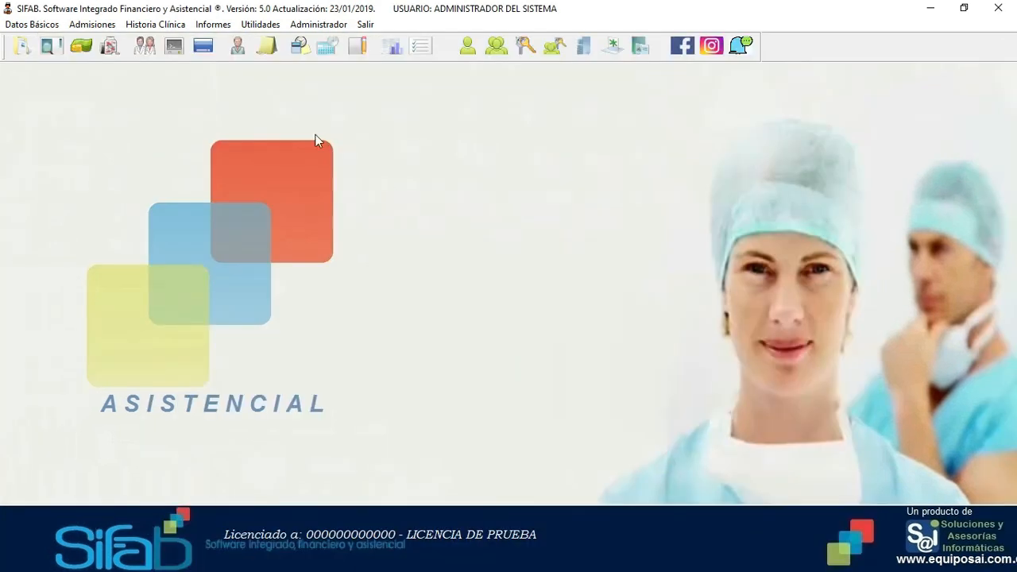
click(155, 30)
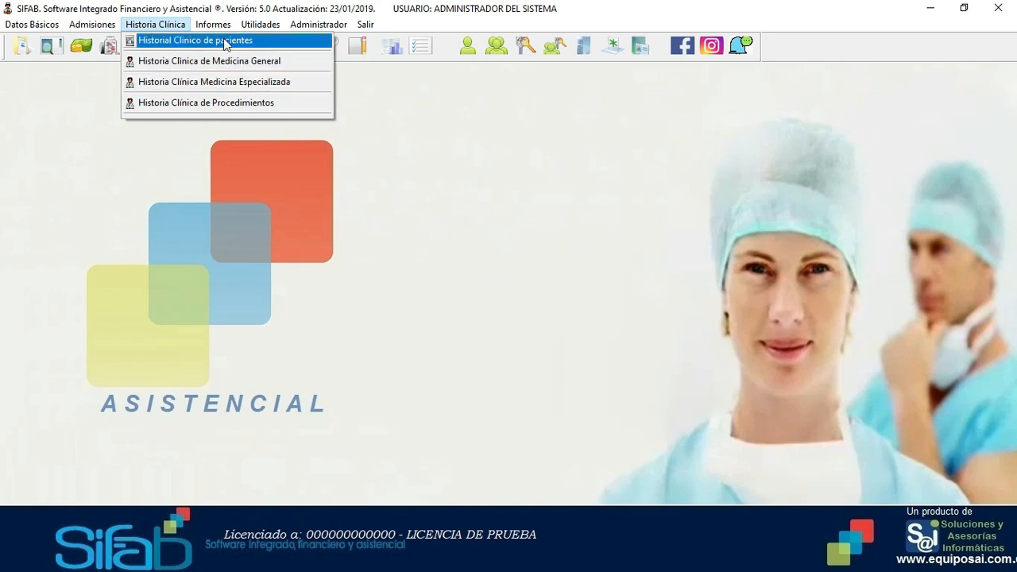
mouse_move(220, 30)
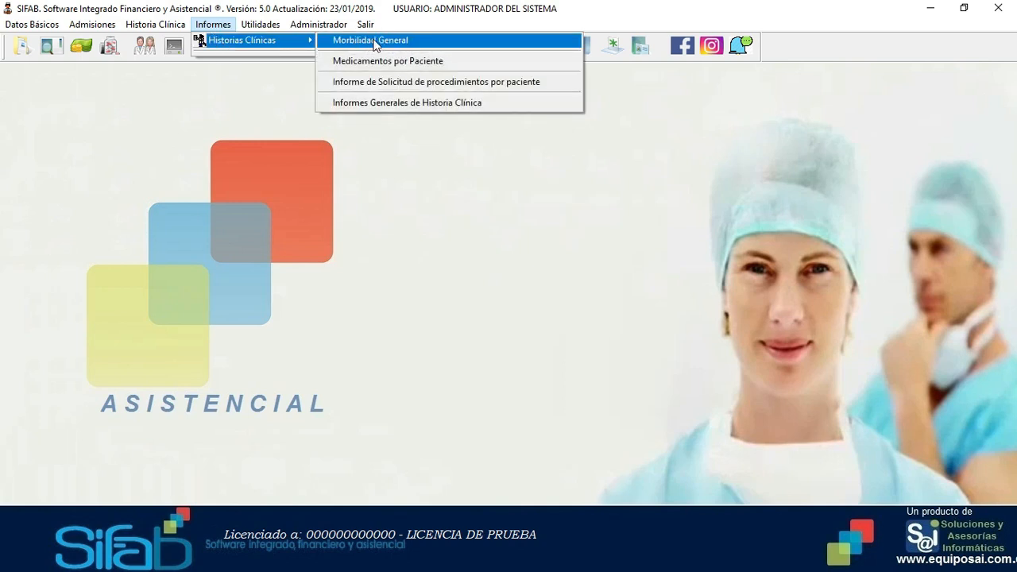
- Generate the Morbilidad General report with start date 20/01/2023
click(375, 42)
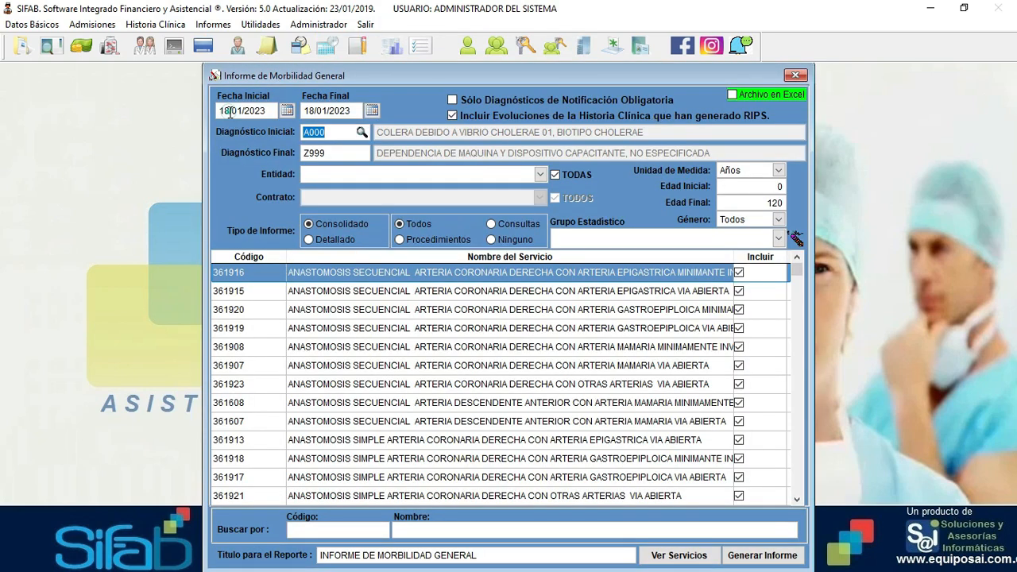
click(217, 111)
text(20)
click(762, 558)
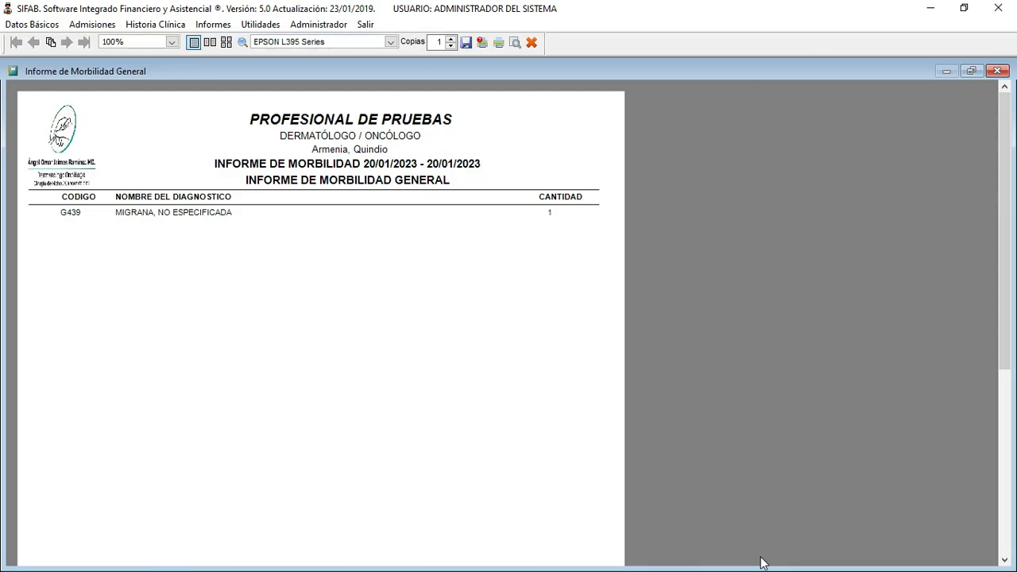
- View the morbidity report preview at 150% zoom, then close it
click(171, 43)
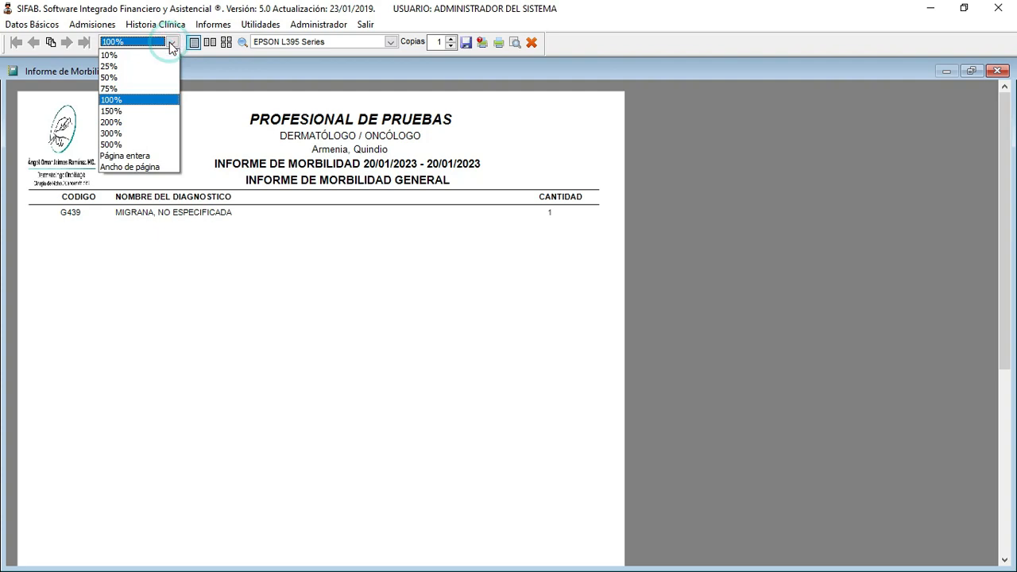
click(121, 113)
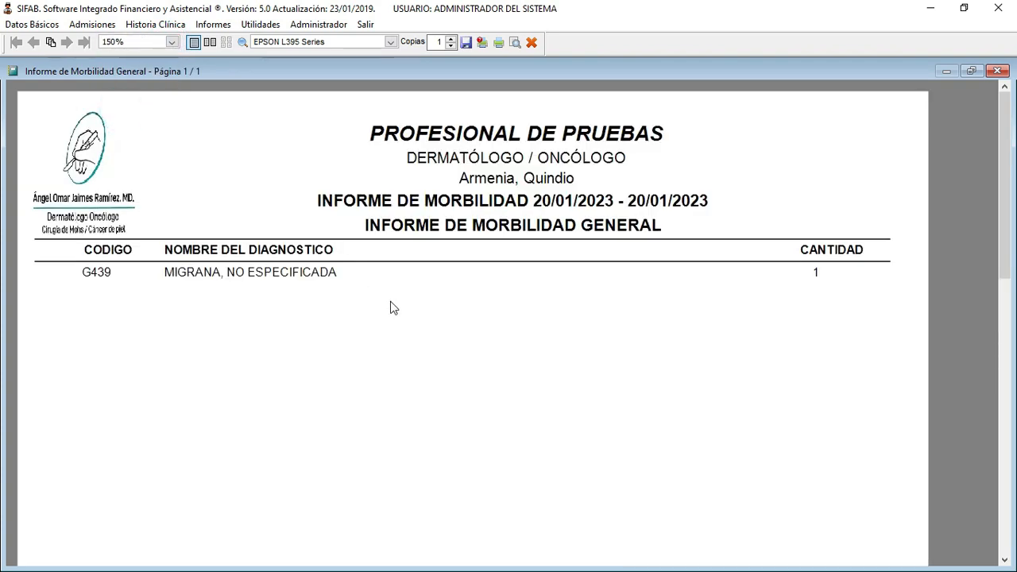
scroll(390, 307, down, 1)
drag(1000, 177, 1003, 209)
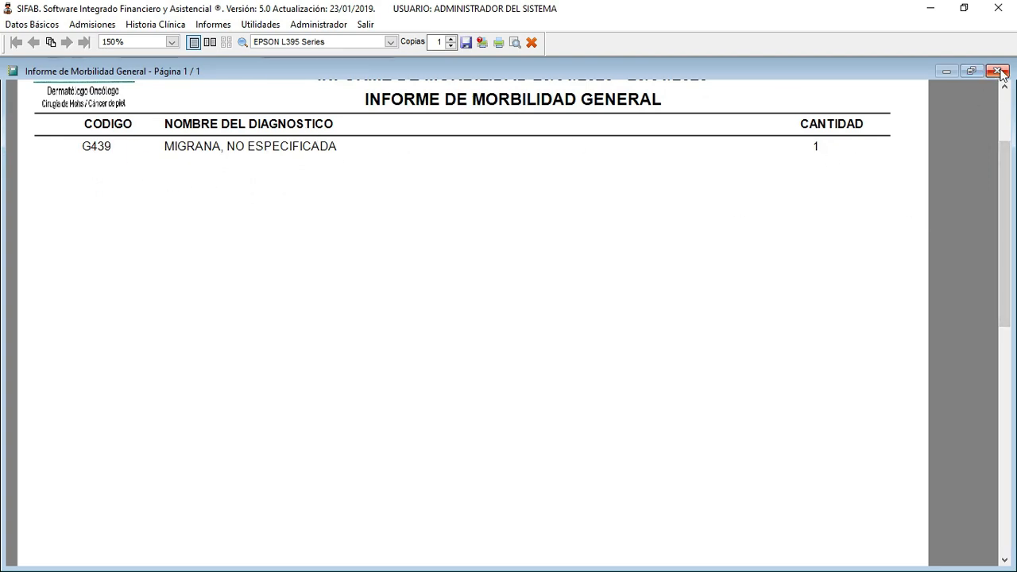
click(997, 72)
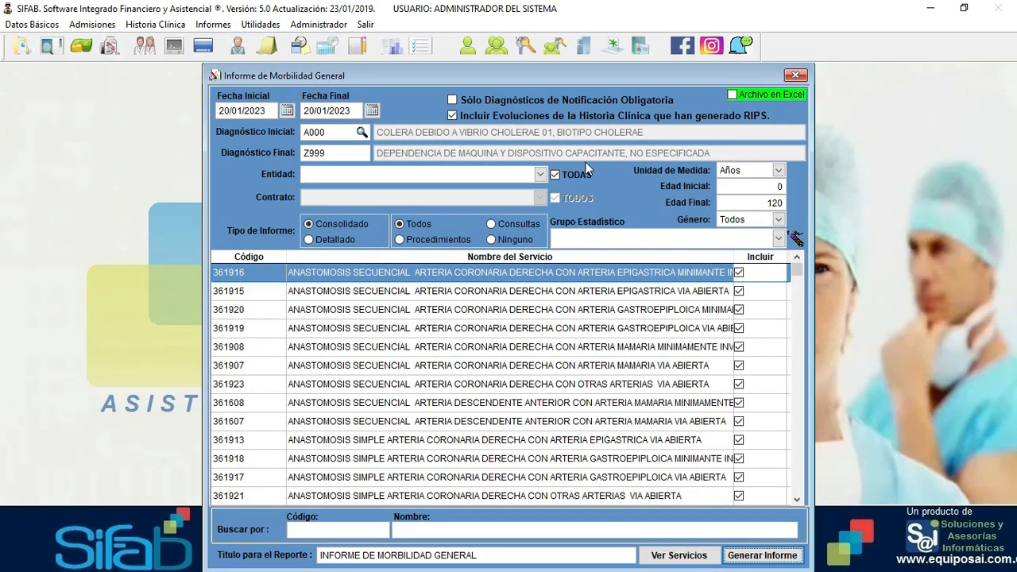
- Generate the Detallado morbidity report for 20/01/2023 and view it at 150% zoom
click(321, 241)
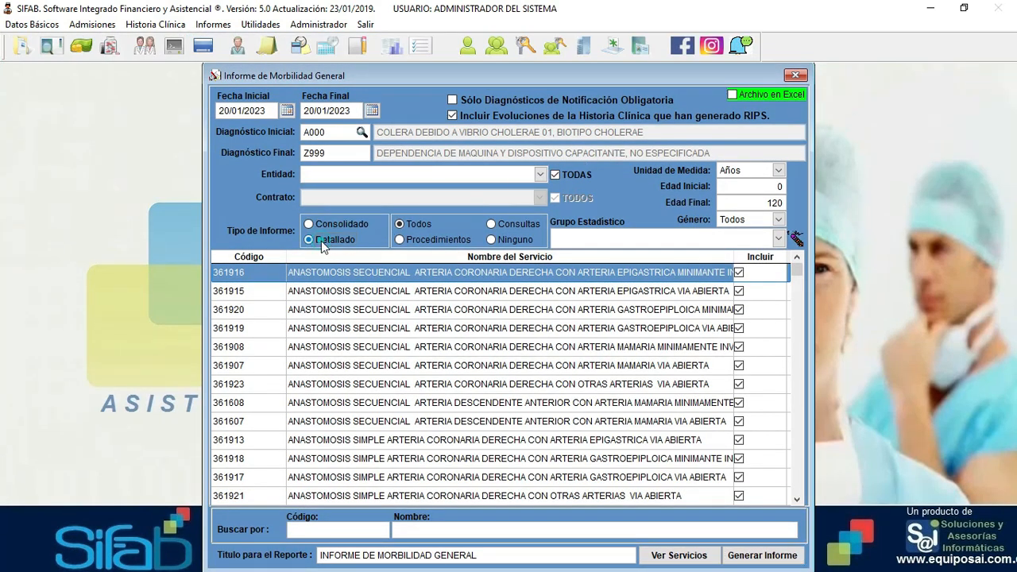
click(757, 560)
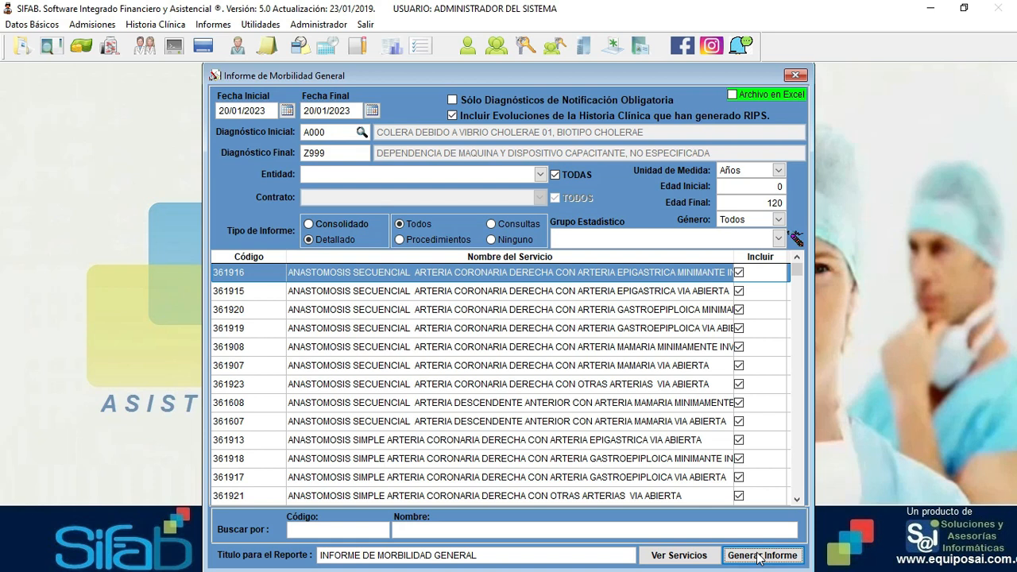
click(759, 556)
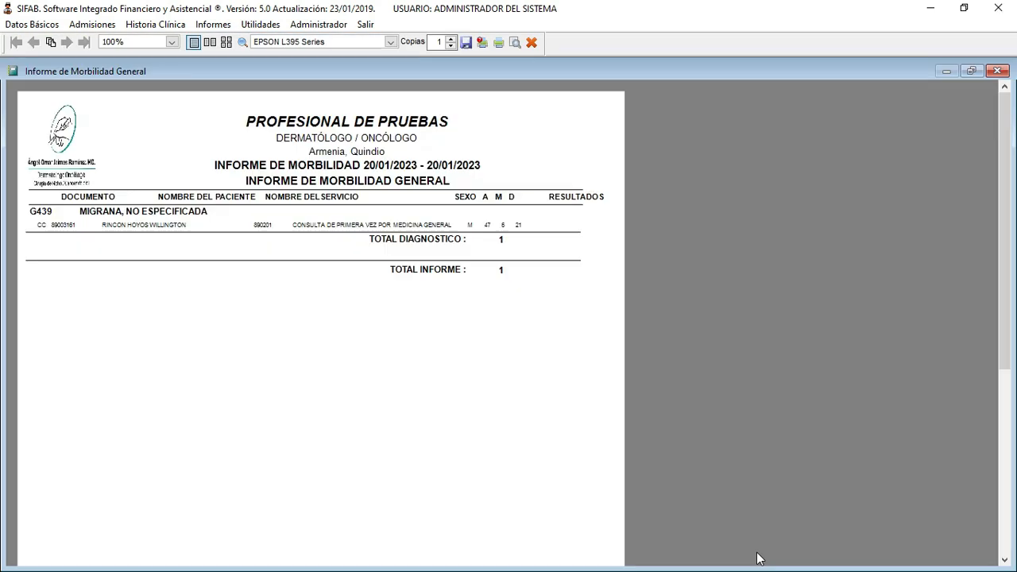
click(171, 41)
click(128, 115)
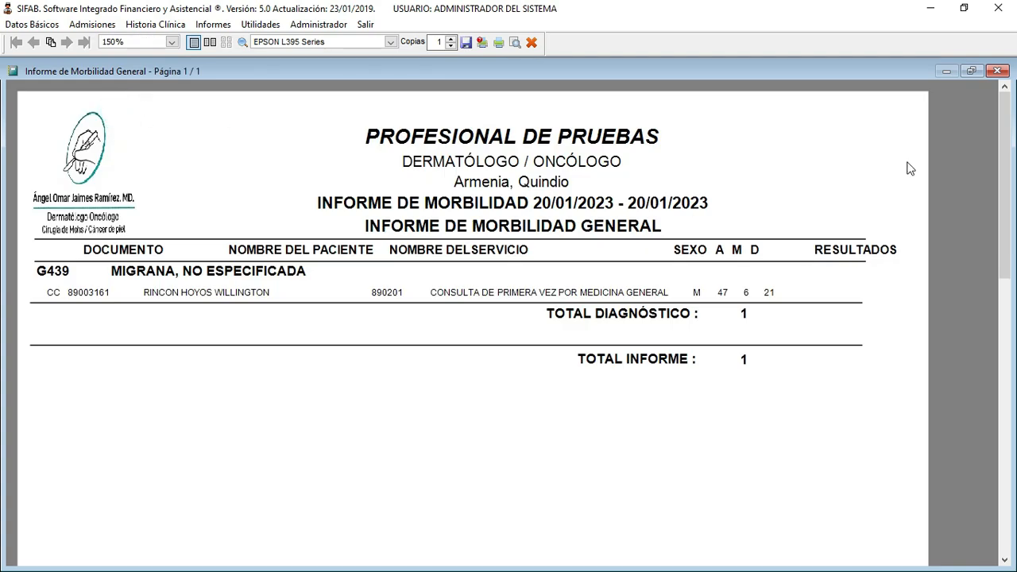
scroll(1007, 145, down, 1)
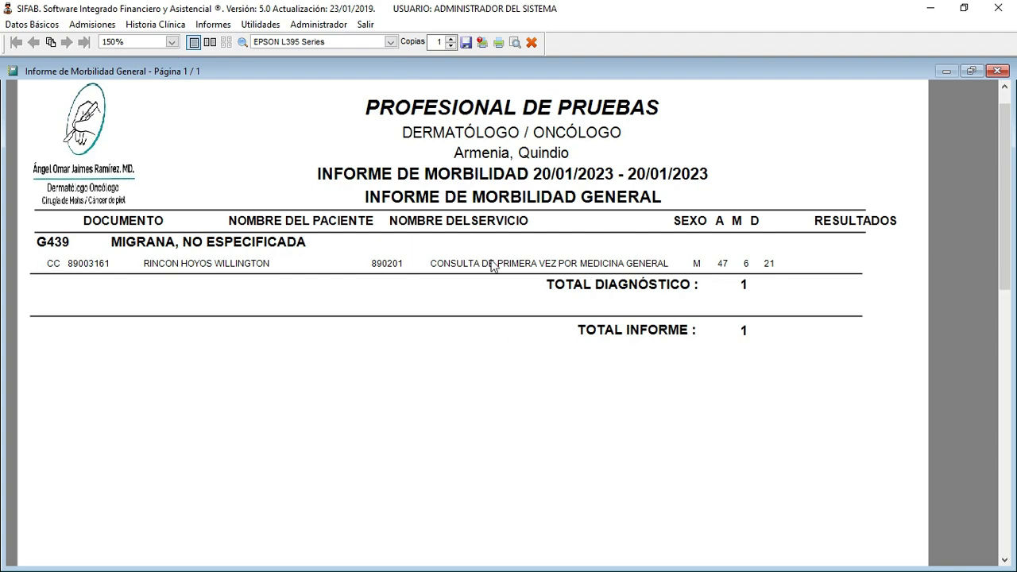
- Close the detailed report preview and the morbidity settings, then open Informes > Historias Clínicas
click(998, 70)
click(796, 76)
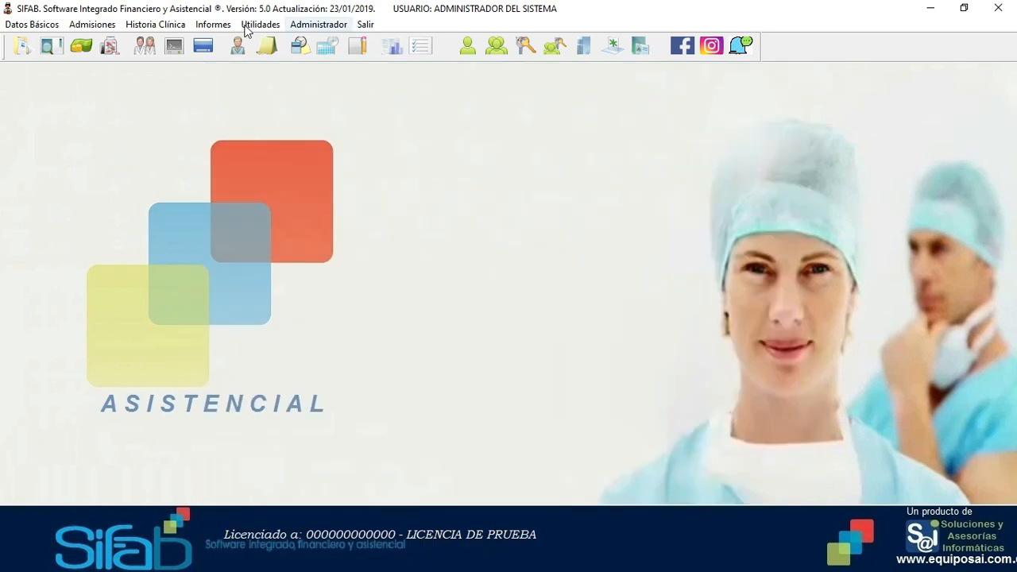
click(213, 24)
mouse_move(217, 41)
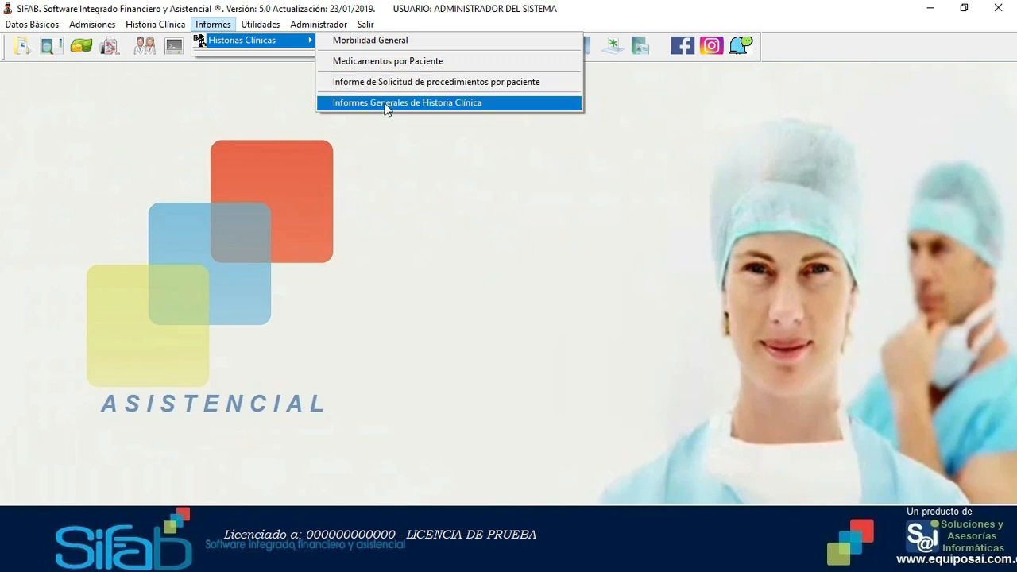
- Generate the Listado de Usuarios atendidos for 20/01/2023 to 20/01/2023, then close it
click(385, 103)
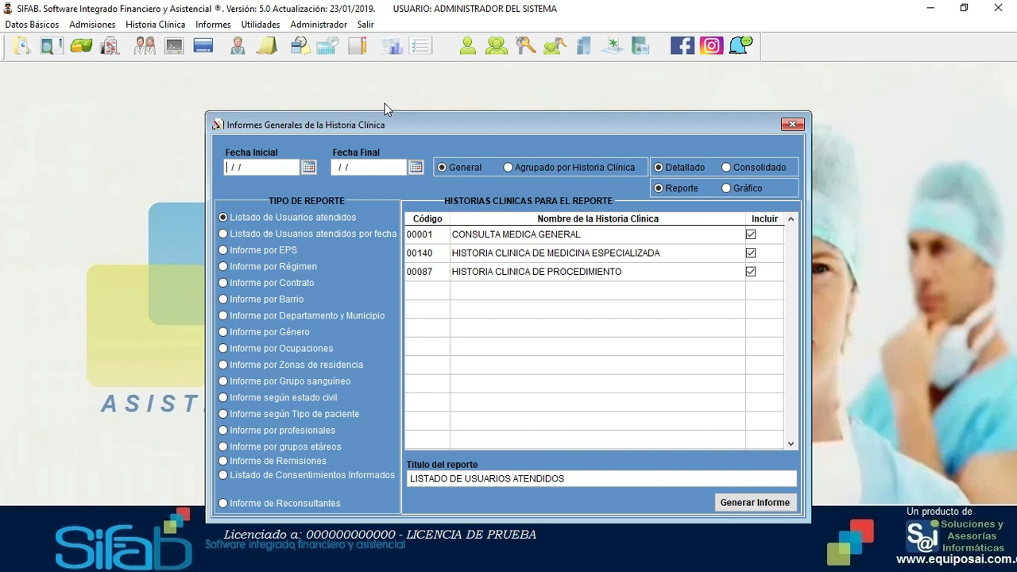
text(2001)
text(20)
text(2001202)
text(3)
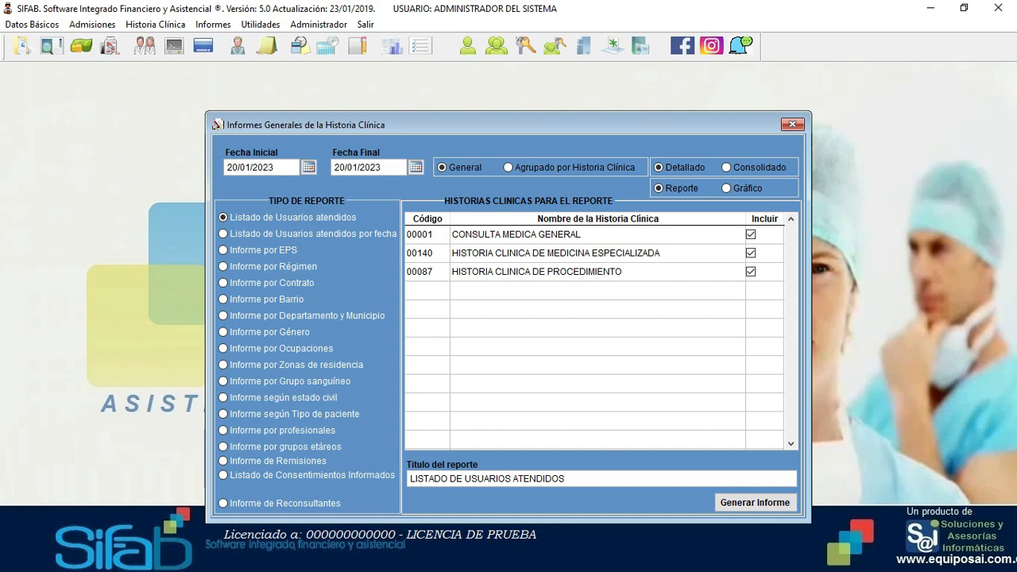
click(248, 219)
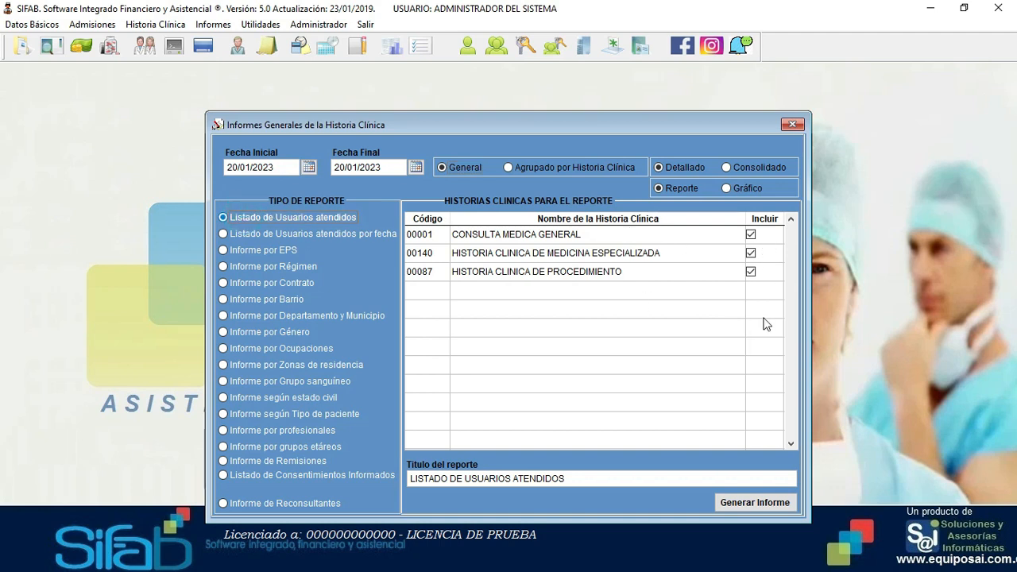
click(751, 502)
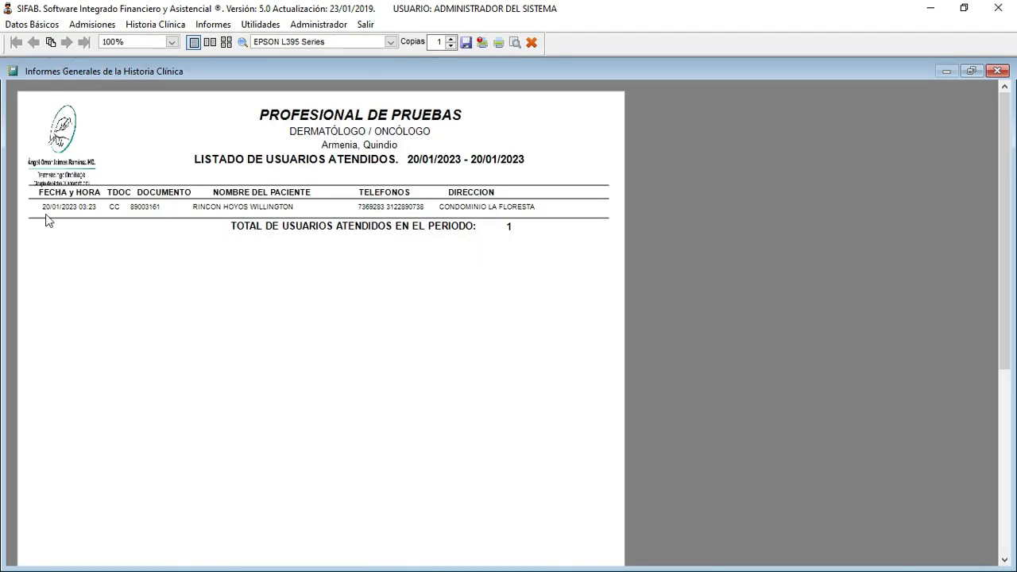
click(532, 43)
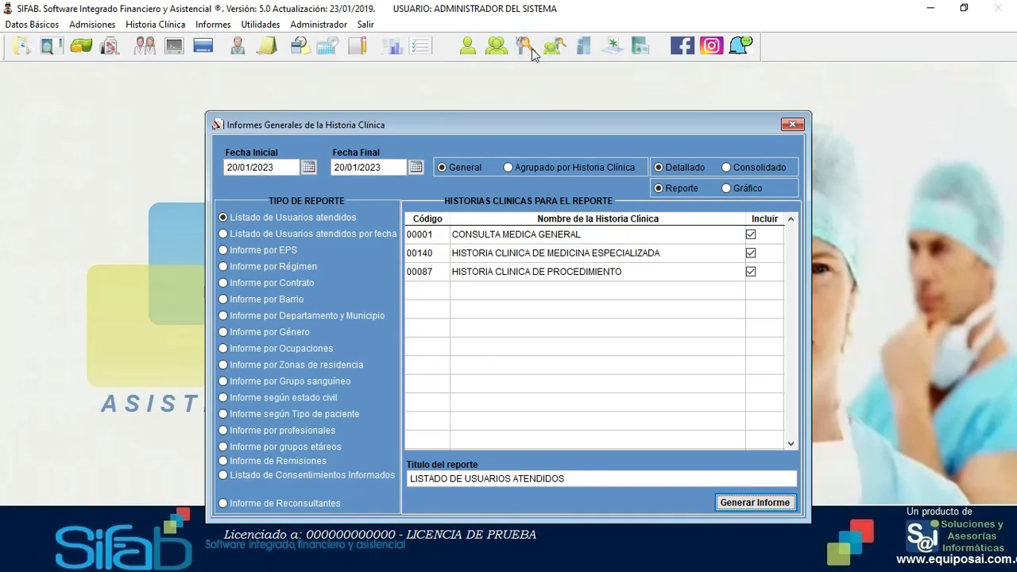
- Generate the Informe por EPS, view it at 150% zoom, and close it
click(250, 249)
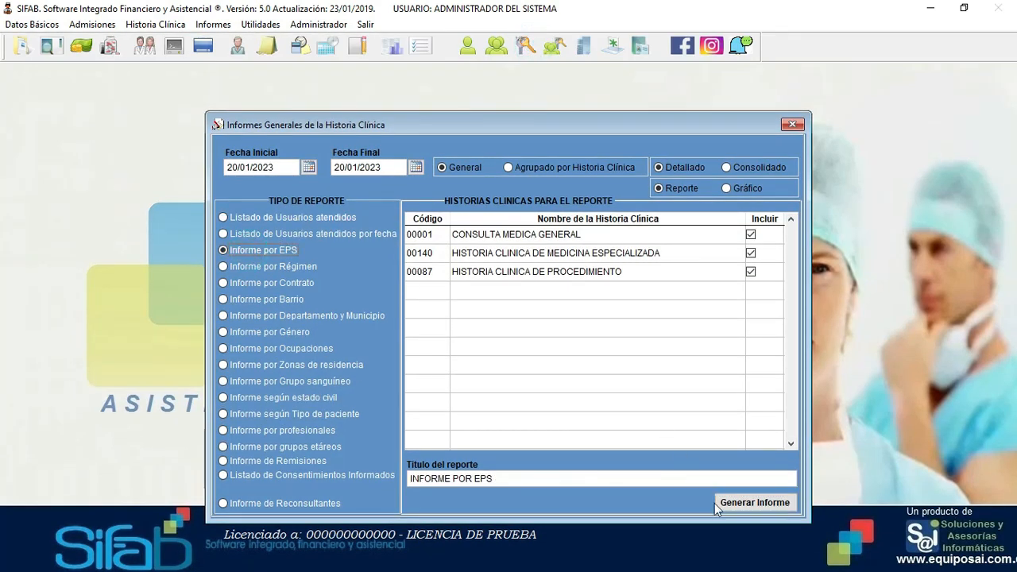
click(753, 502)
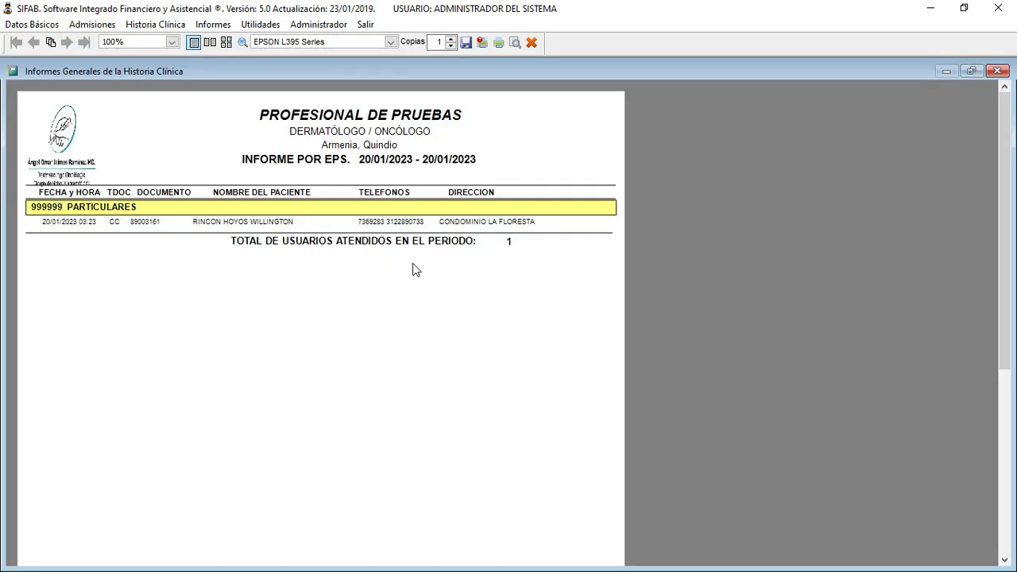
click(171, 42)
click(115, 111)
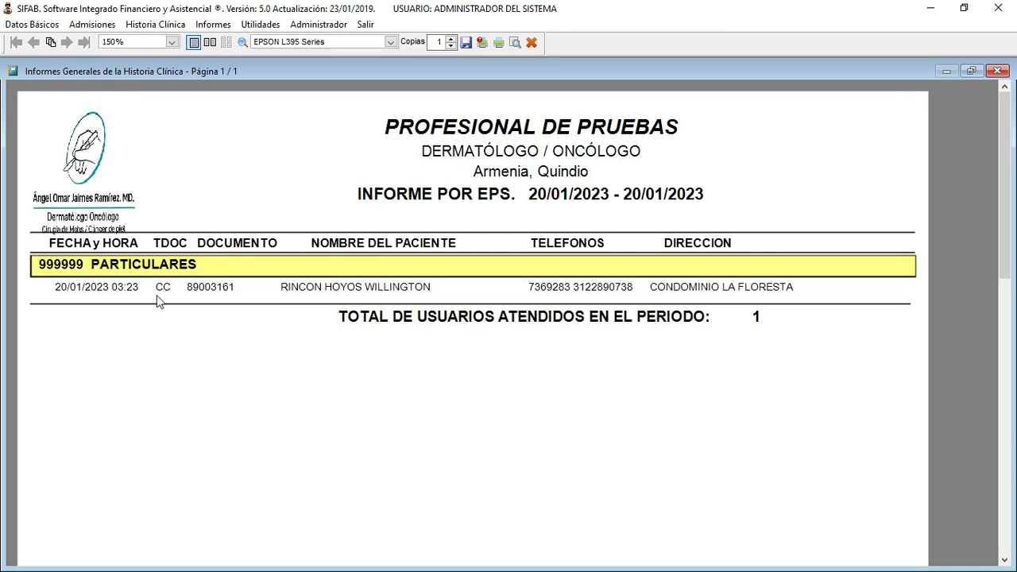
click(997, 70)
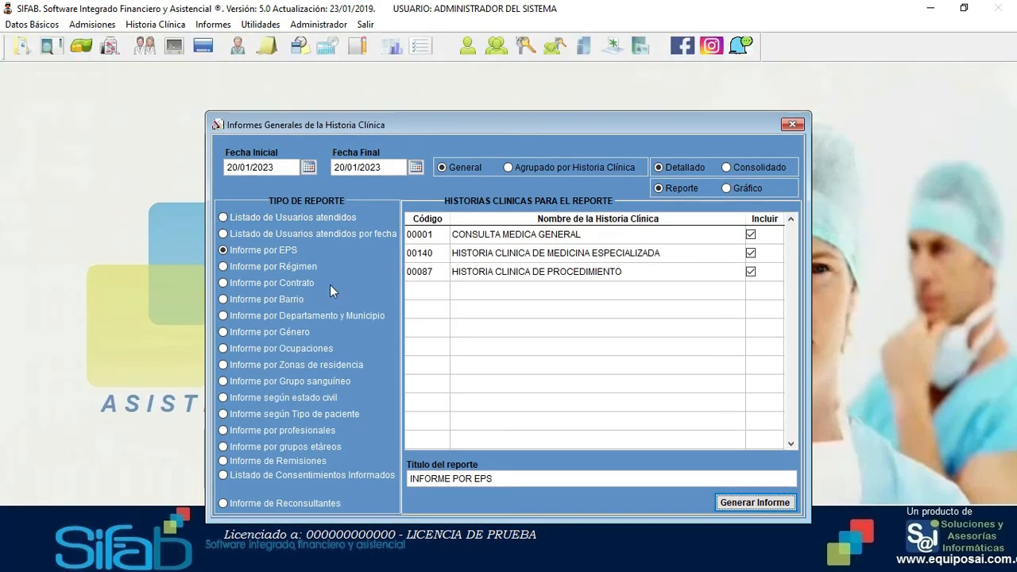
- Try the Régimen and Contrato report options, close the general reports window, and open Utilidades
click(278, 268)
click(272, 285)
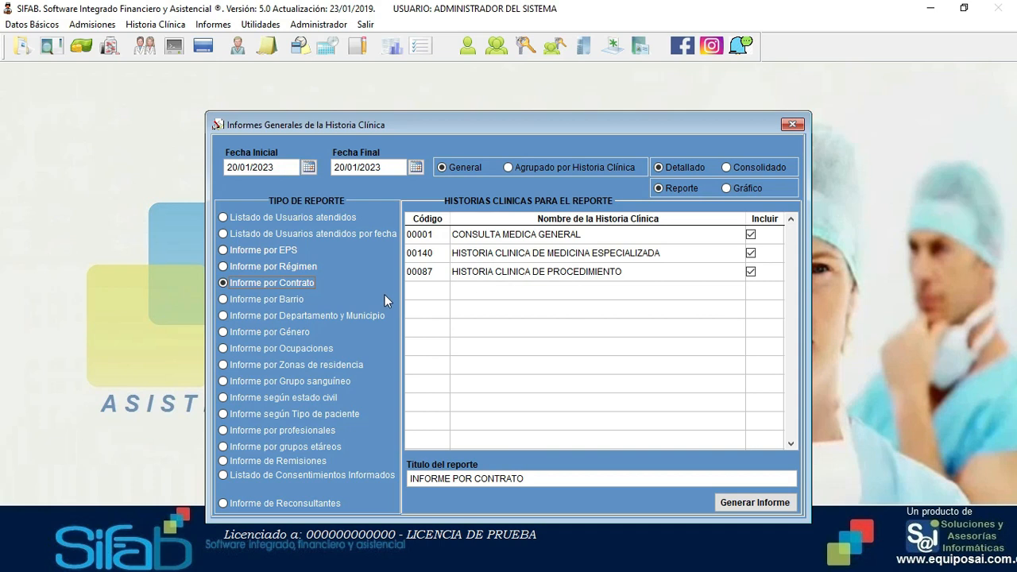
click(793, 125)
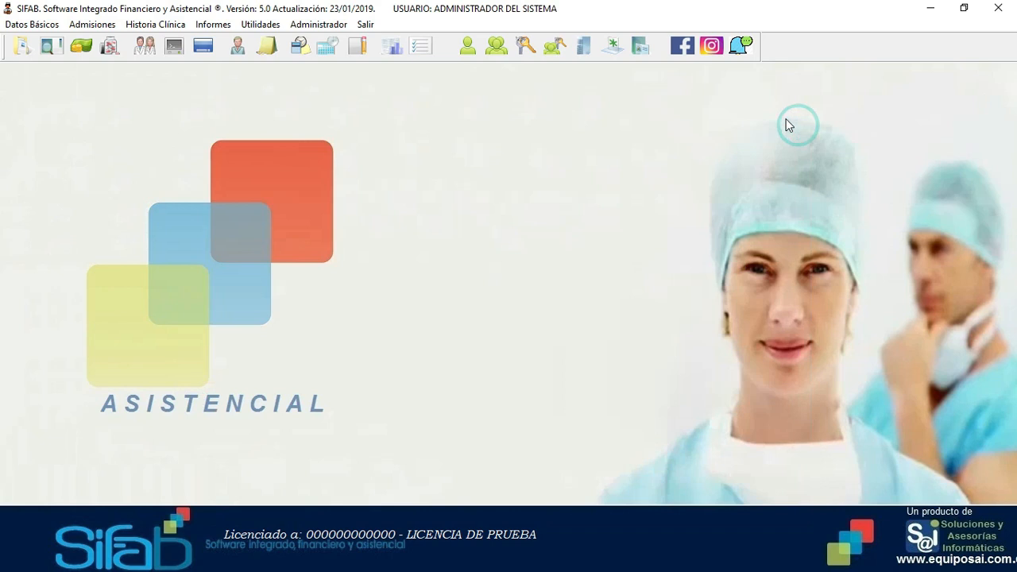
click(252, 25)
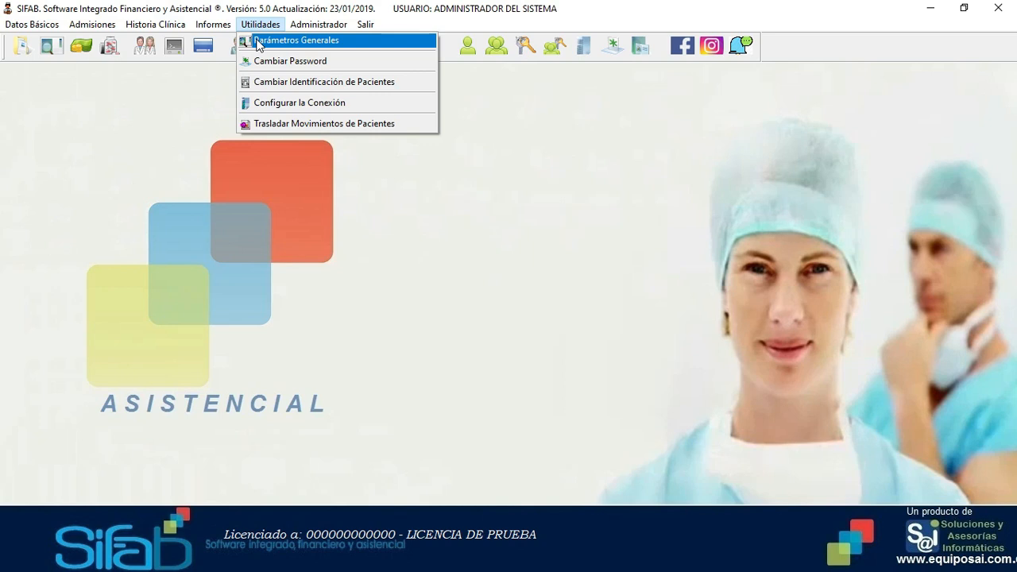
click(257, 41)
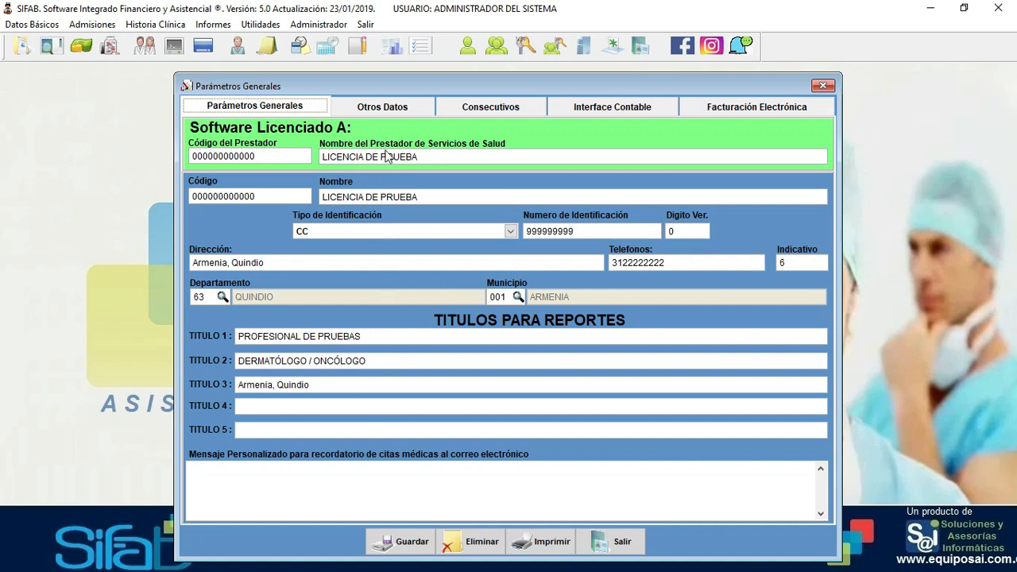
click(398, 111)
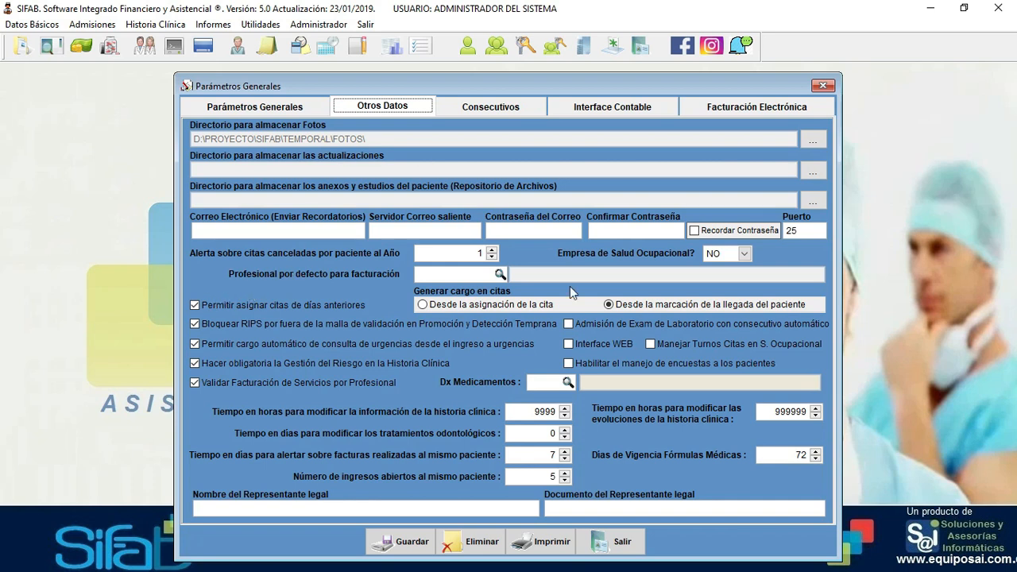
click(623, 547)
click(261, 24)
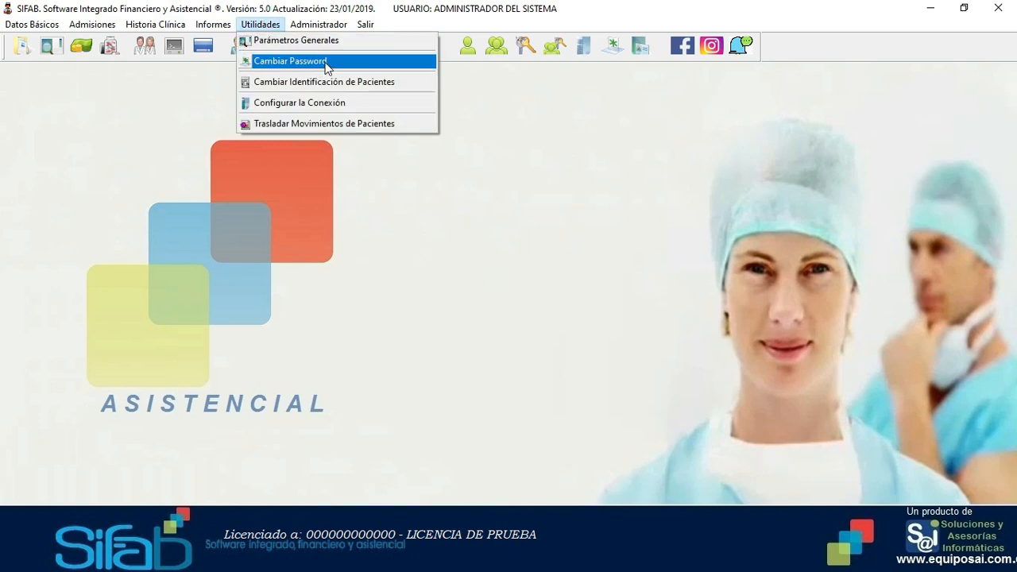
click(324, 64)
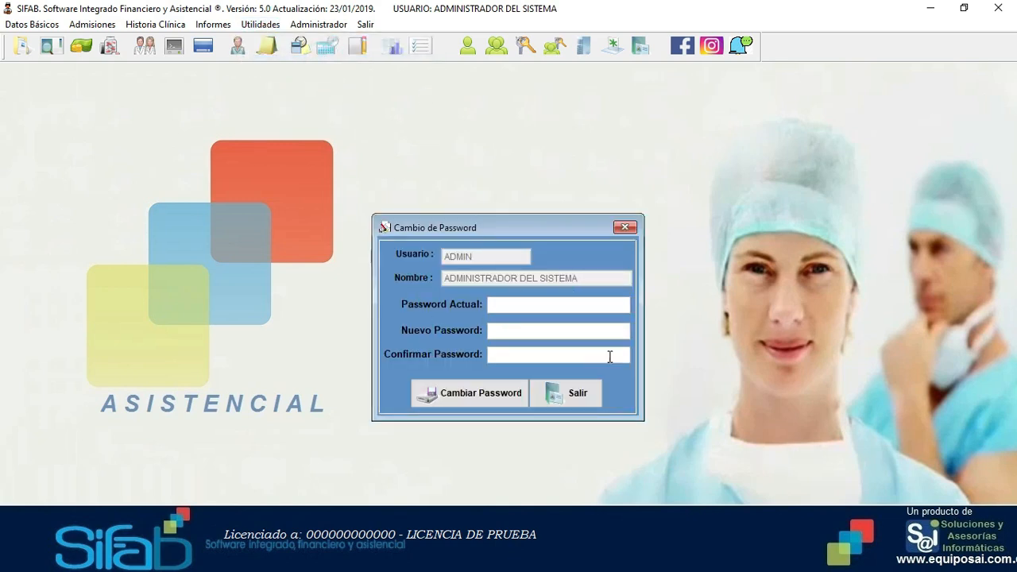
click(586, 402)
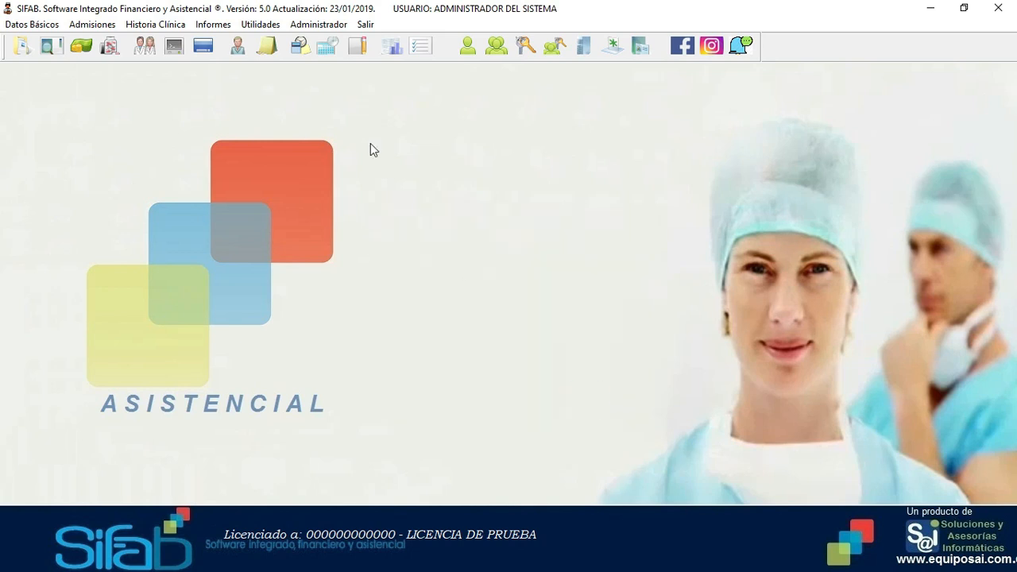
click(262, 27)
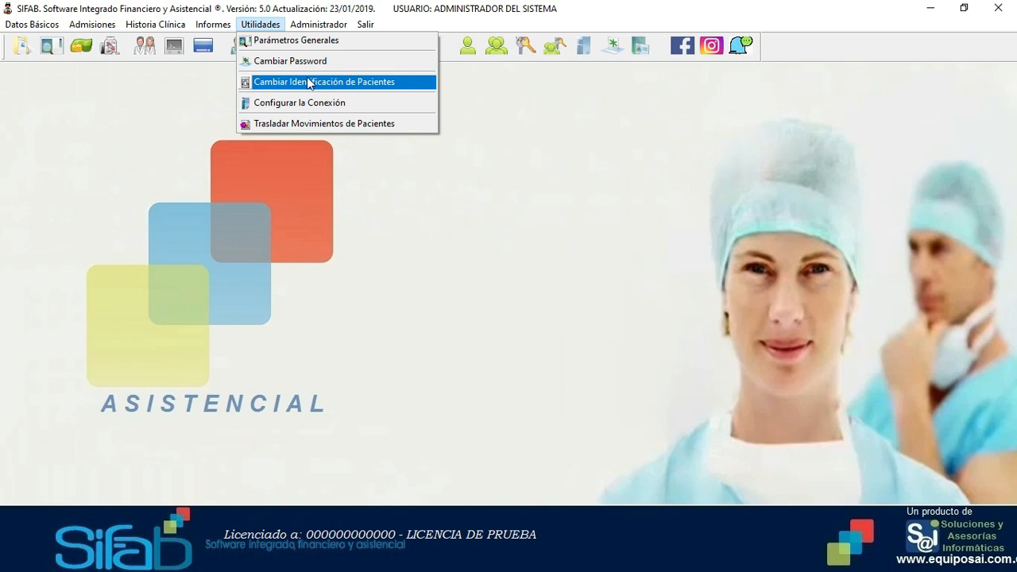
click(575, 280)
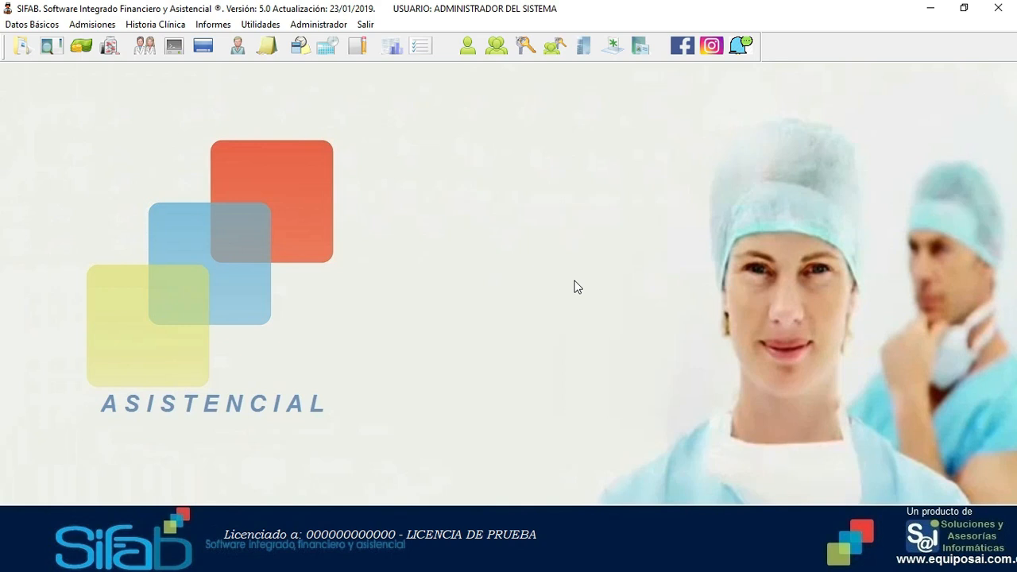
click(846, 542)
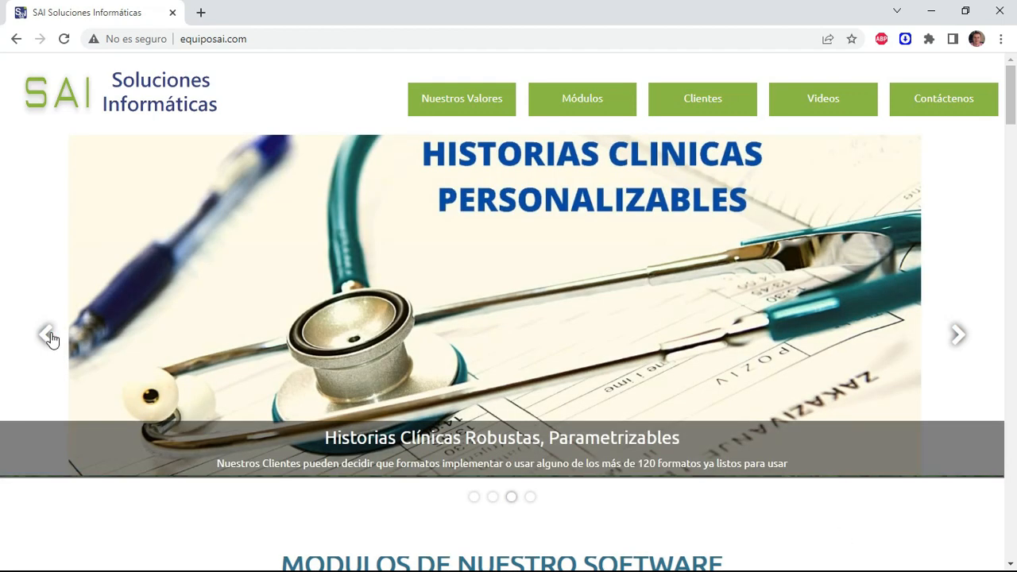
- Move the banner back two slides and scroll to MODULOS DE NUESTRO SOFTWARE
click(49, 337)
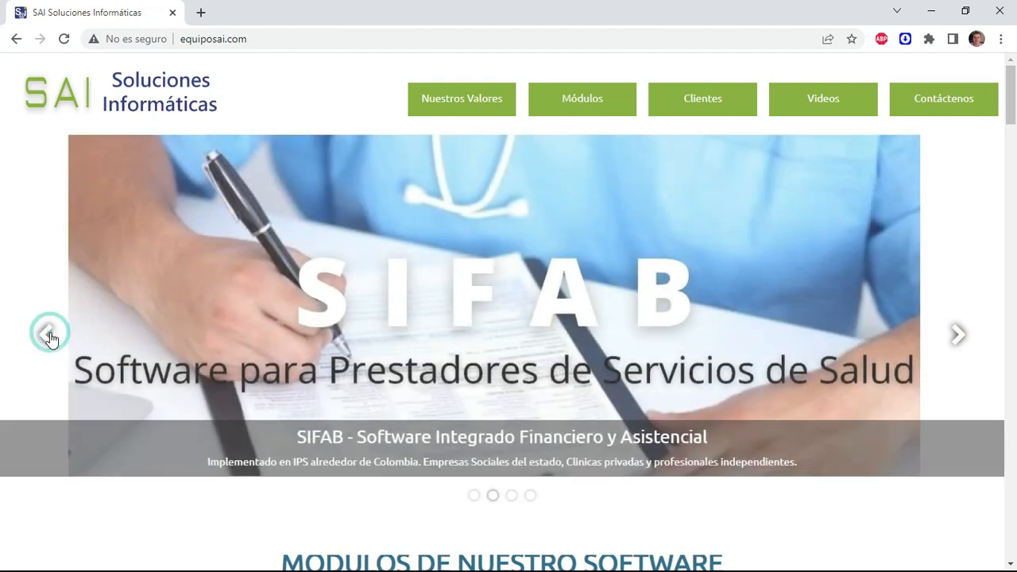
click(49, 337)
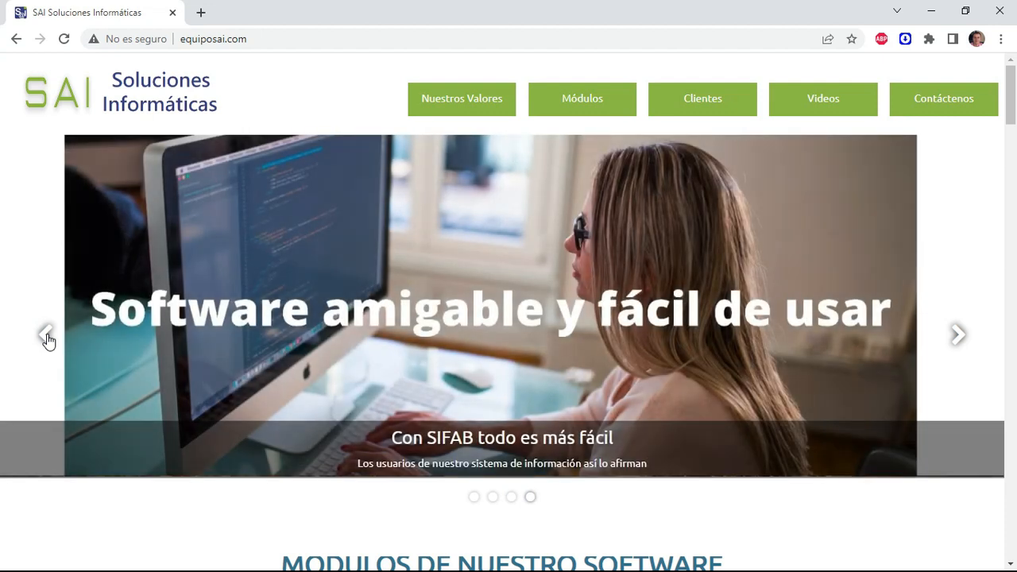
scroll(411, 270, down, 5)
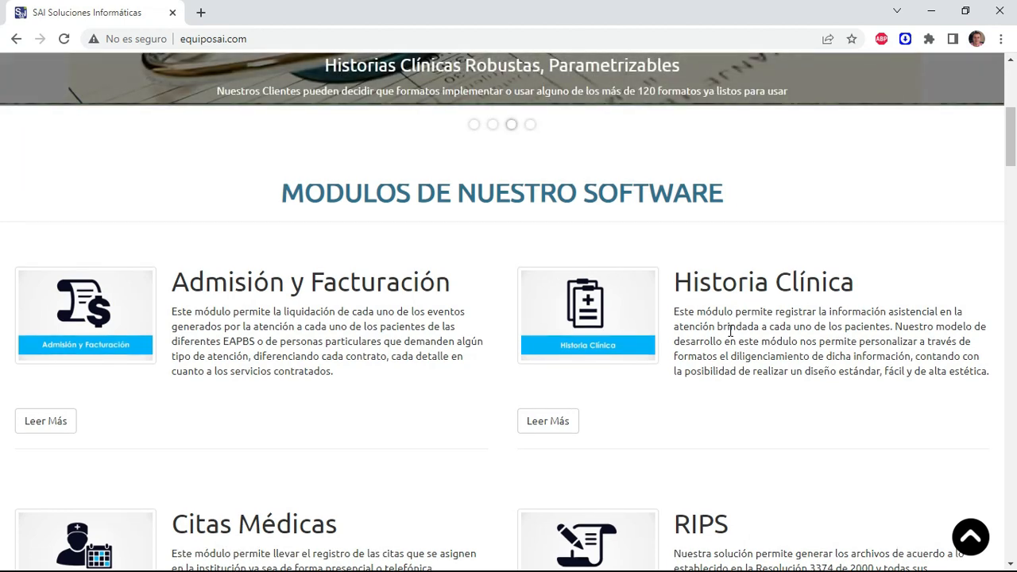
- Scroll through the module descriptions down to NUESTROS CLIENTES, then drag the scrollbar back up
scroll(522, 287, down, 3)
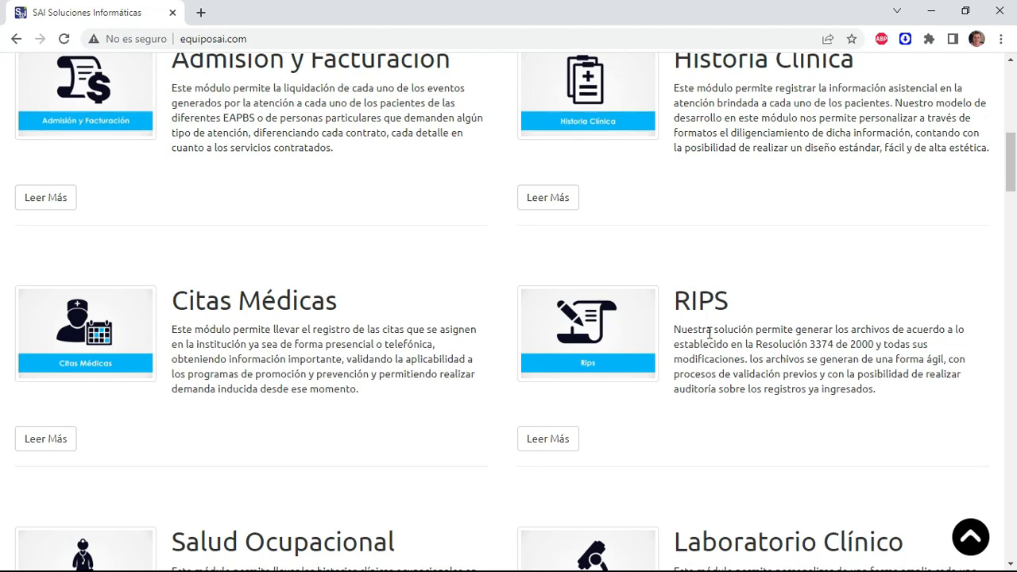
scroll(795, 340, down, 3)
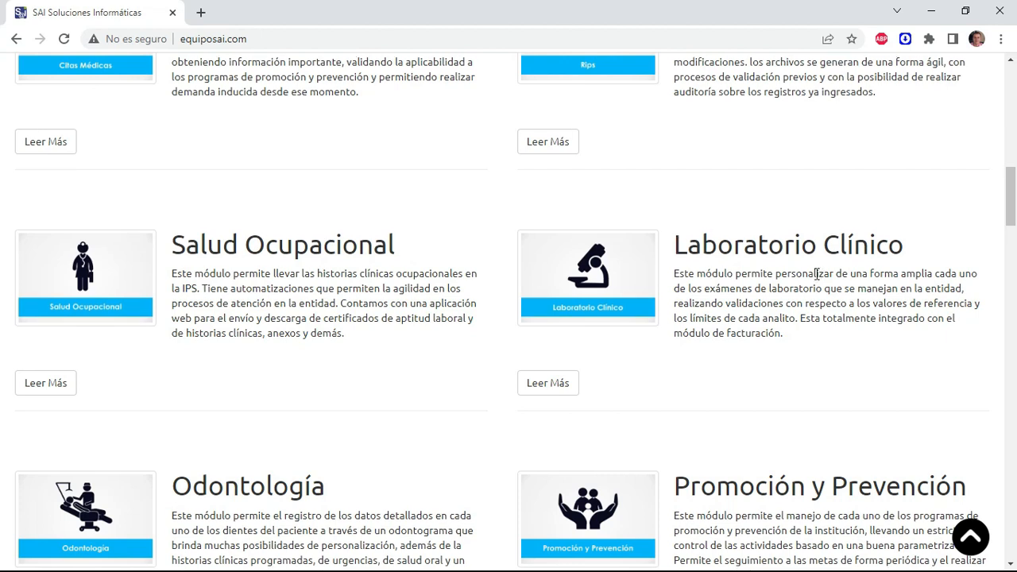
scroll(747, 288, down, 1)
scroll(747, 288, down, 4)
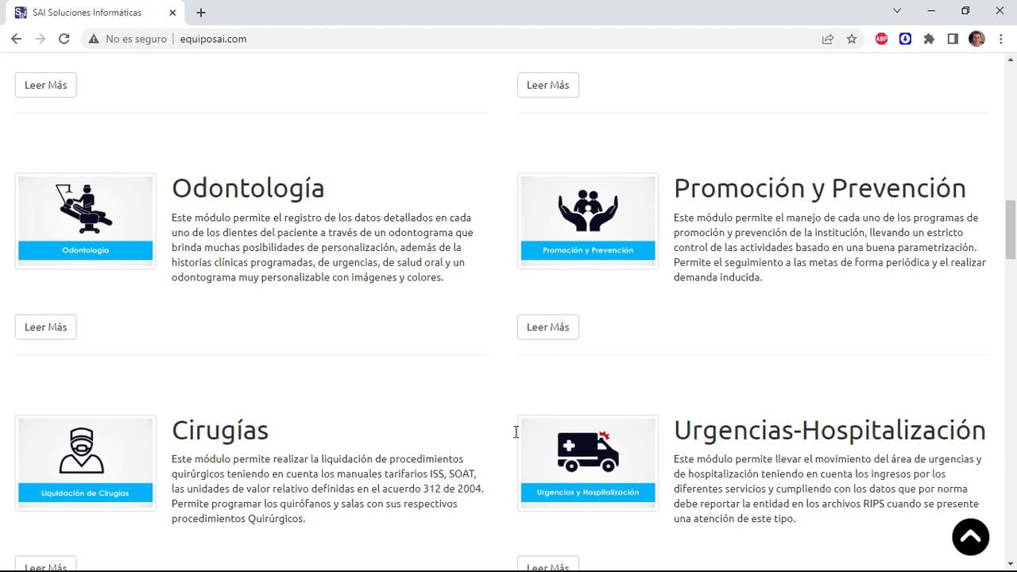
scroll(329, 430, down, 2)
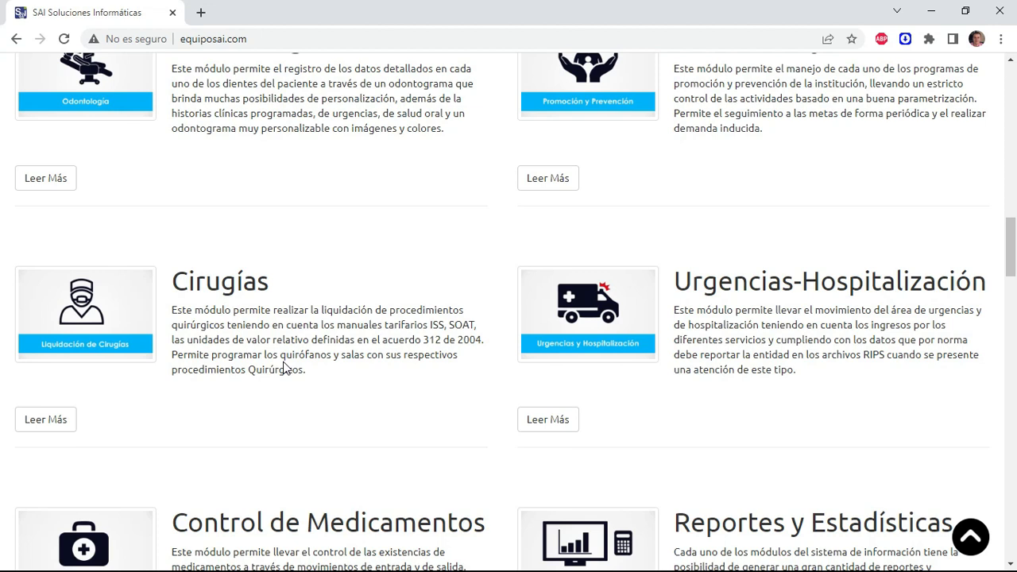
scroll(806, 299, down, 3)
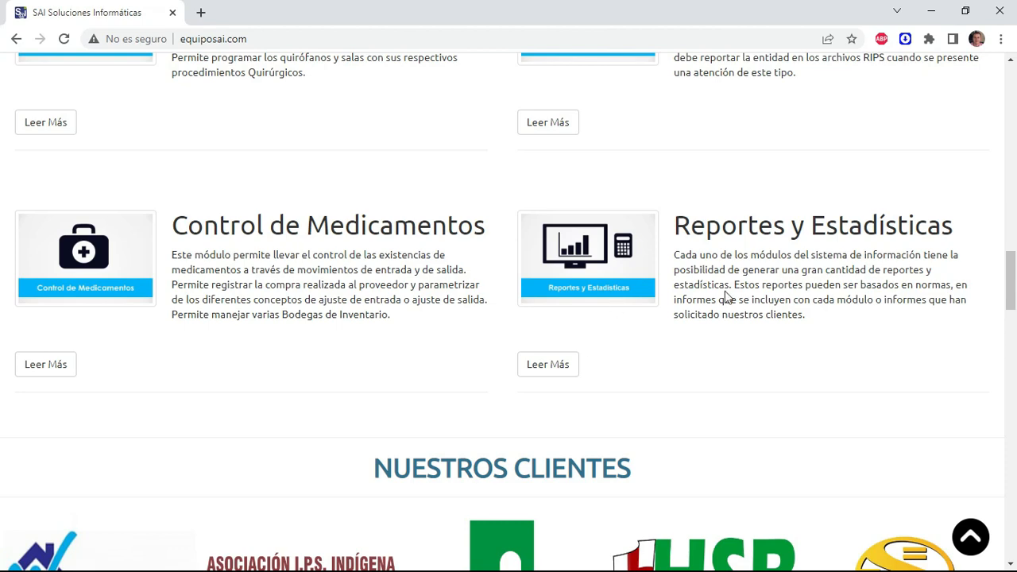
click(1012, 282)
drag(1012, 281, 1016, 137)
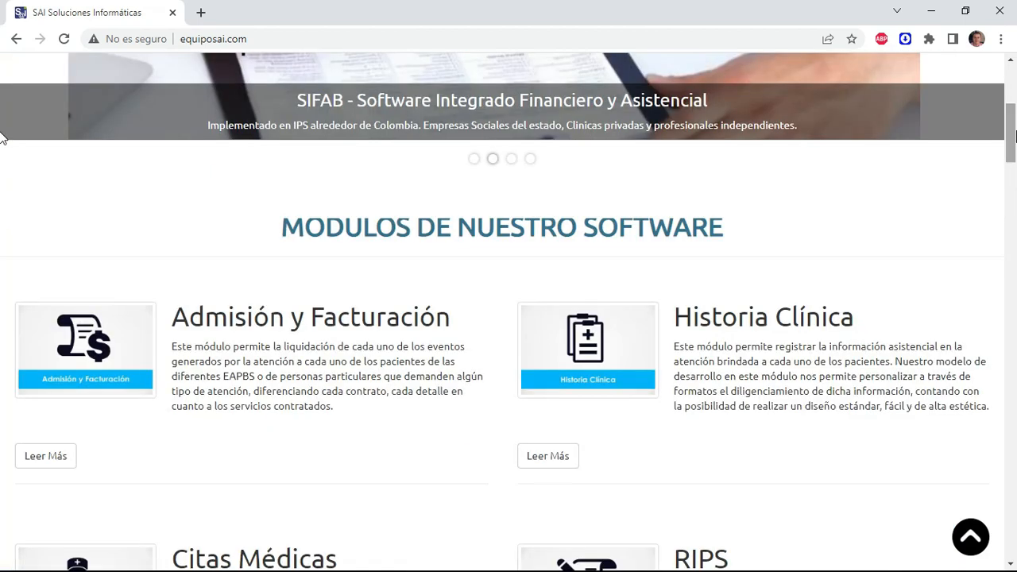
- Return to SIFAB and accept its Instagram invitation to open the equiposai profile in the browser
key(alt+Tab)
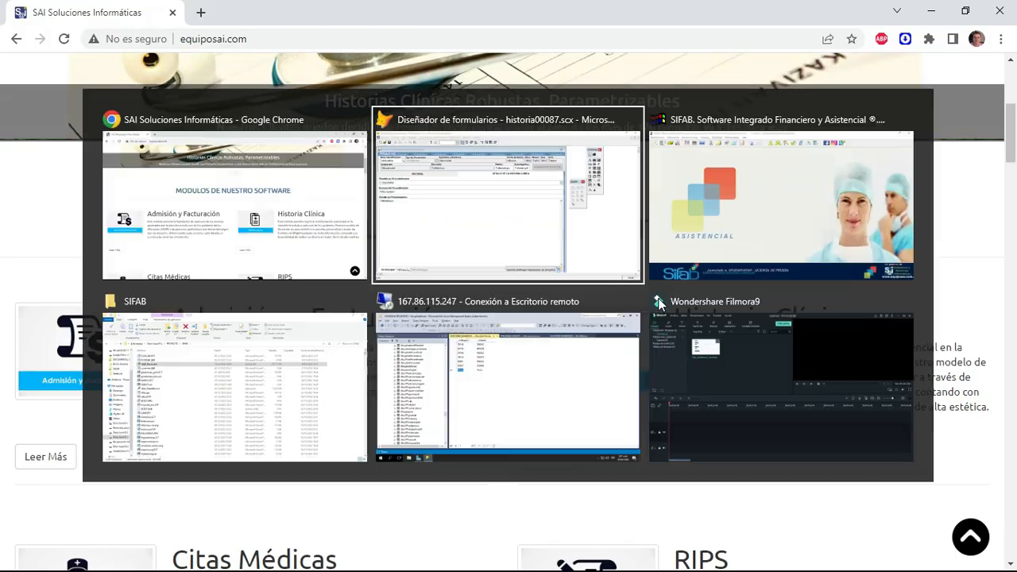
key(alt+Tab)
key(alt+Tab)
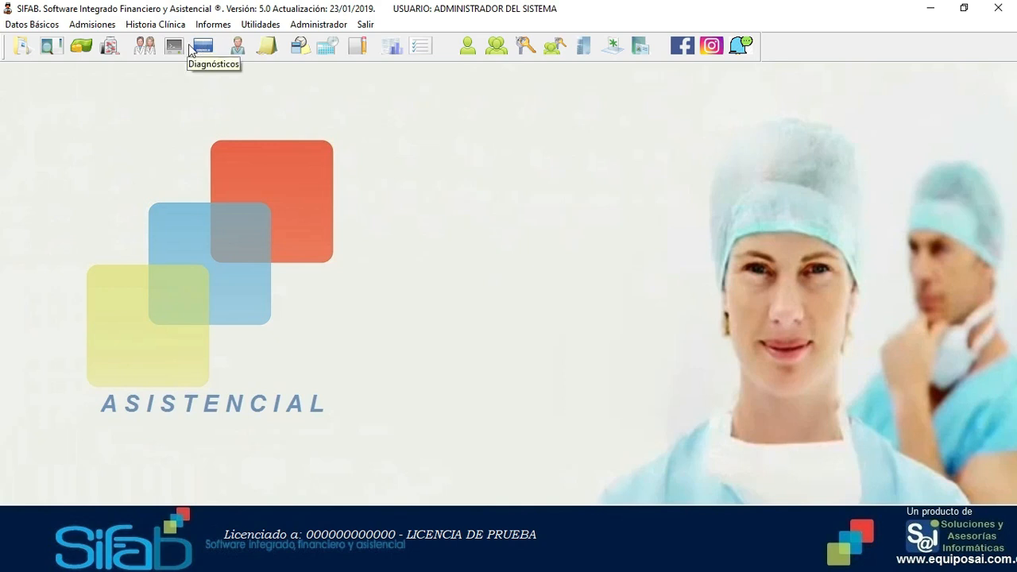
click(712, 47)
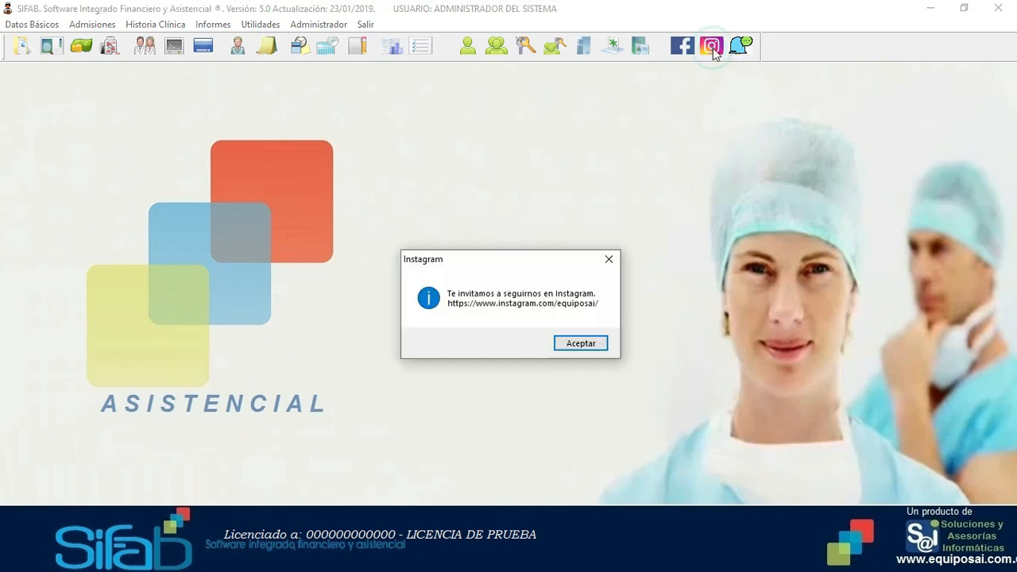
click(584, 347)
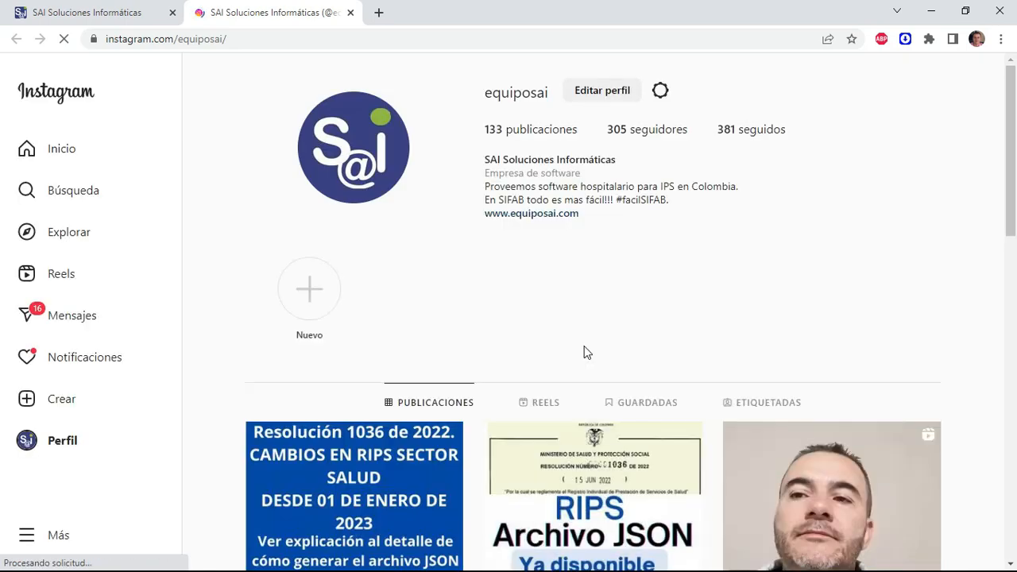
scroll(708, 395, down, 1)
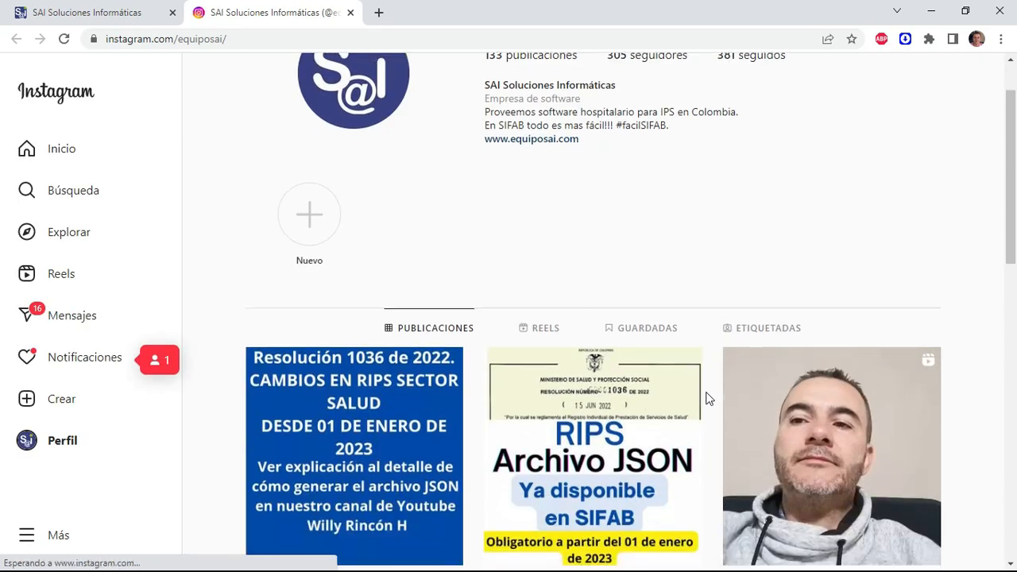
scroll(626, 451, down, 4)
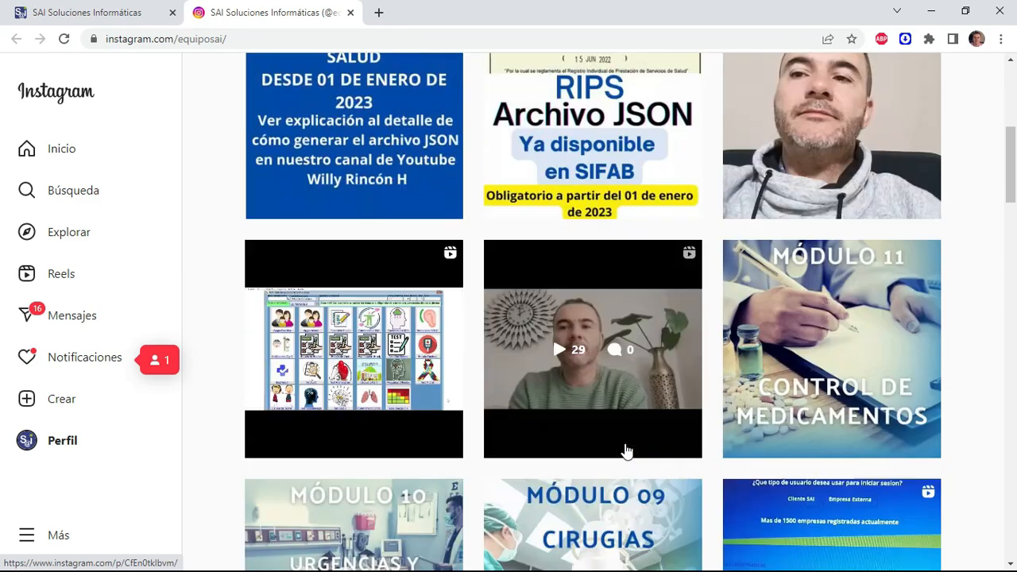
scroll(624, 450, down, 2)
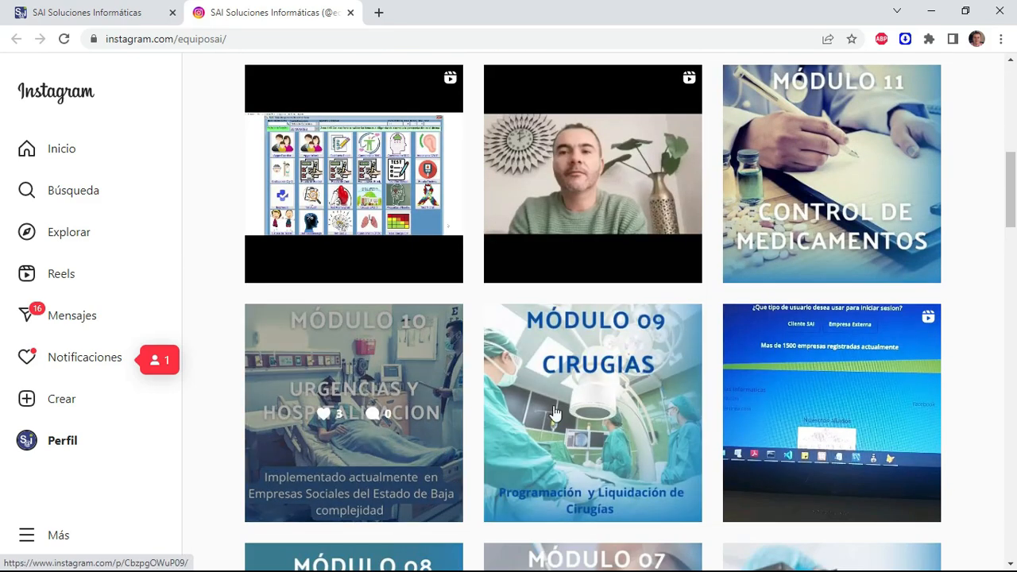
scroll(511, 391, up, 10)
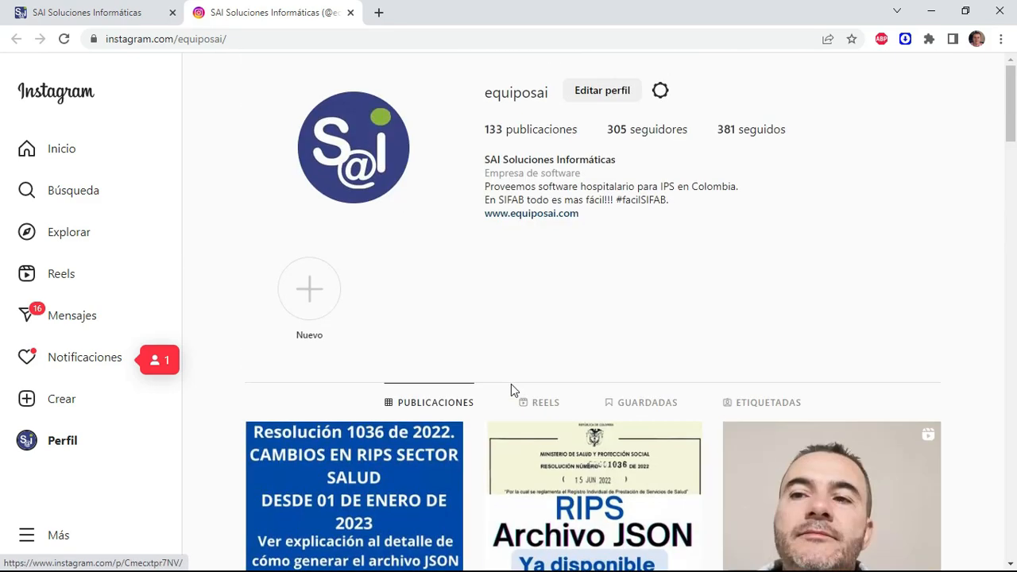